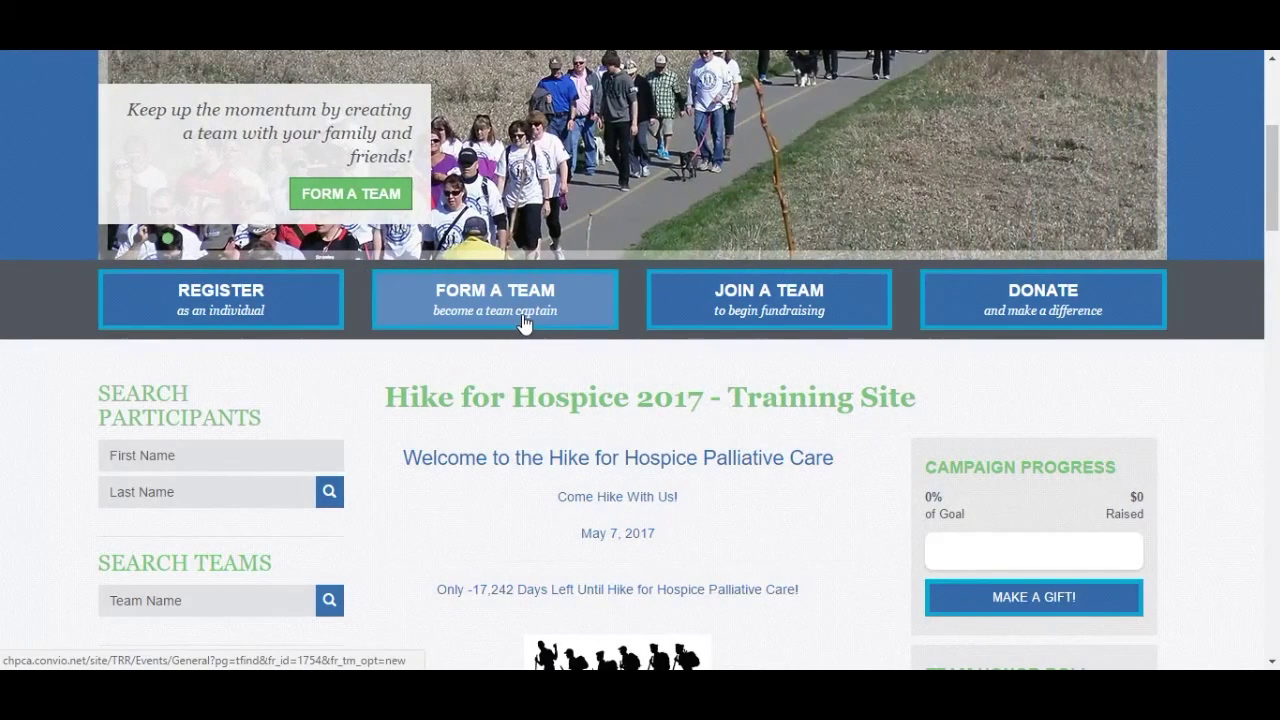
- Start Form a Team registration from the Hike for Hospice event home page
left_click(522, 314)
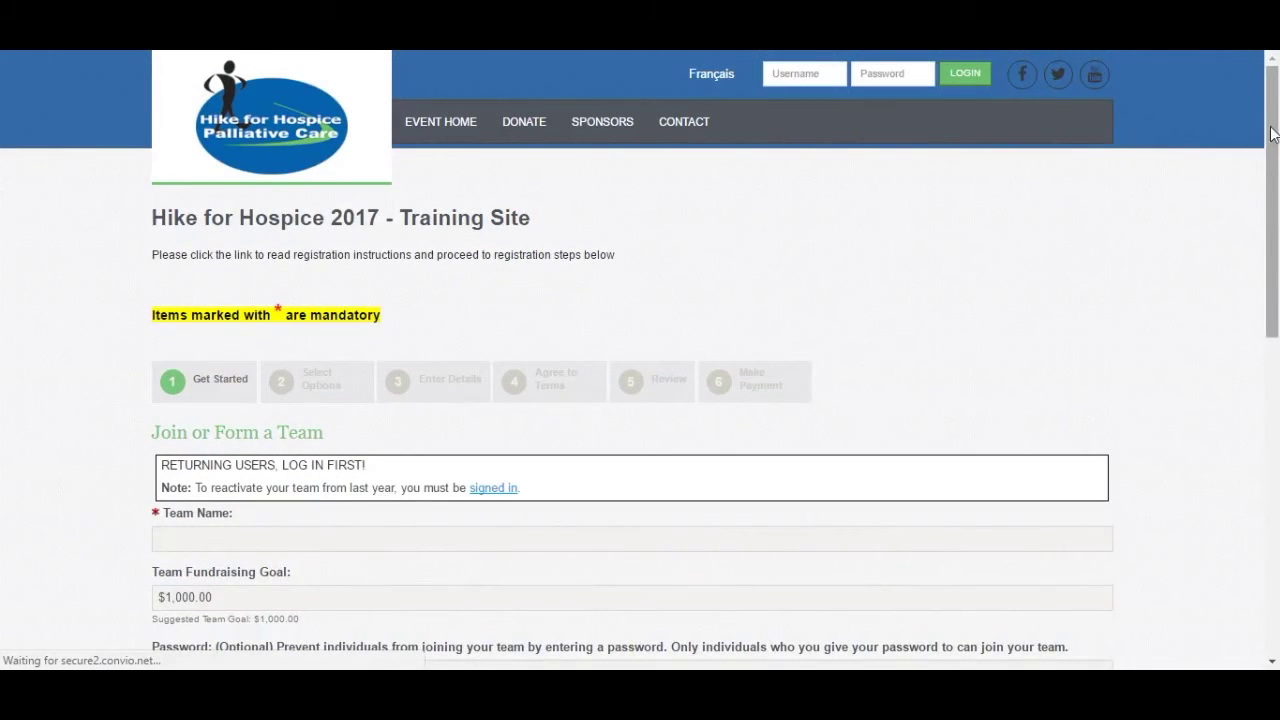
- Enter 'Team Happy' as the team name, then look at the Team Company choices
scroll(1273, 138, "down", 3)
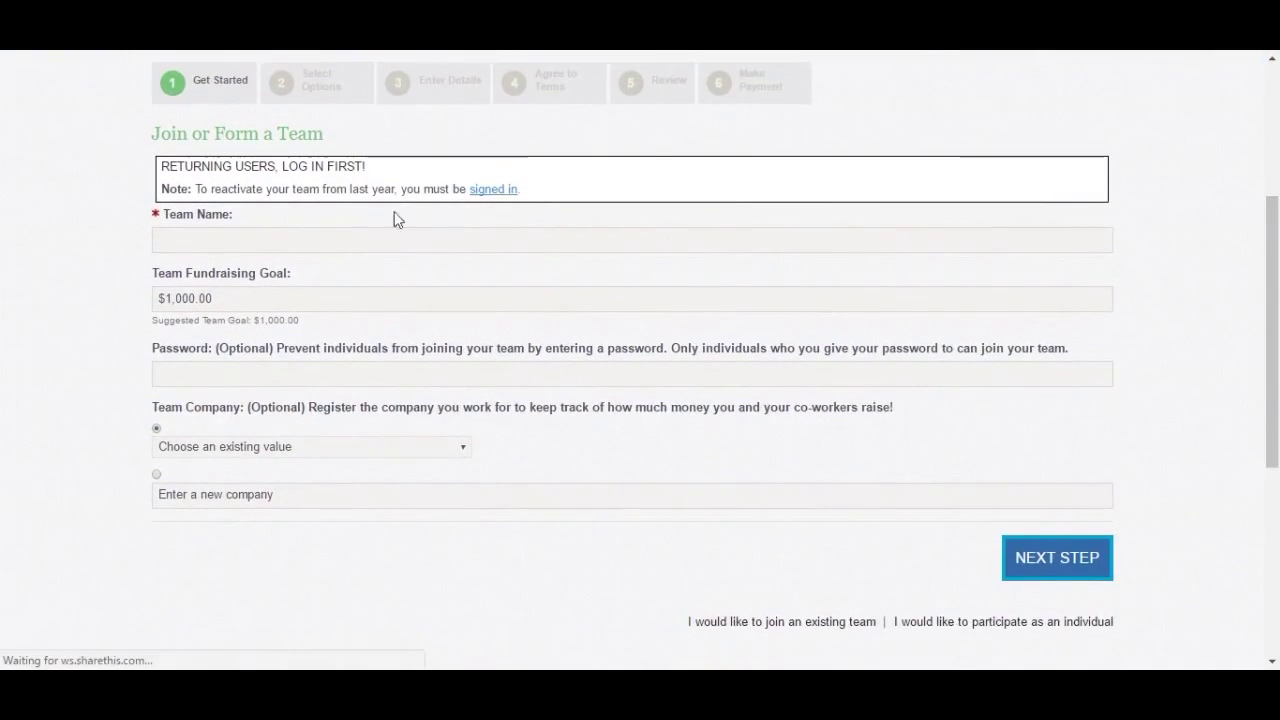
left_click(381, 241)
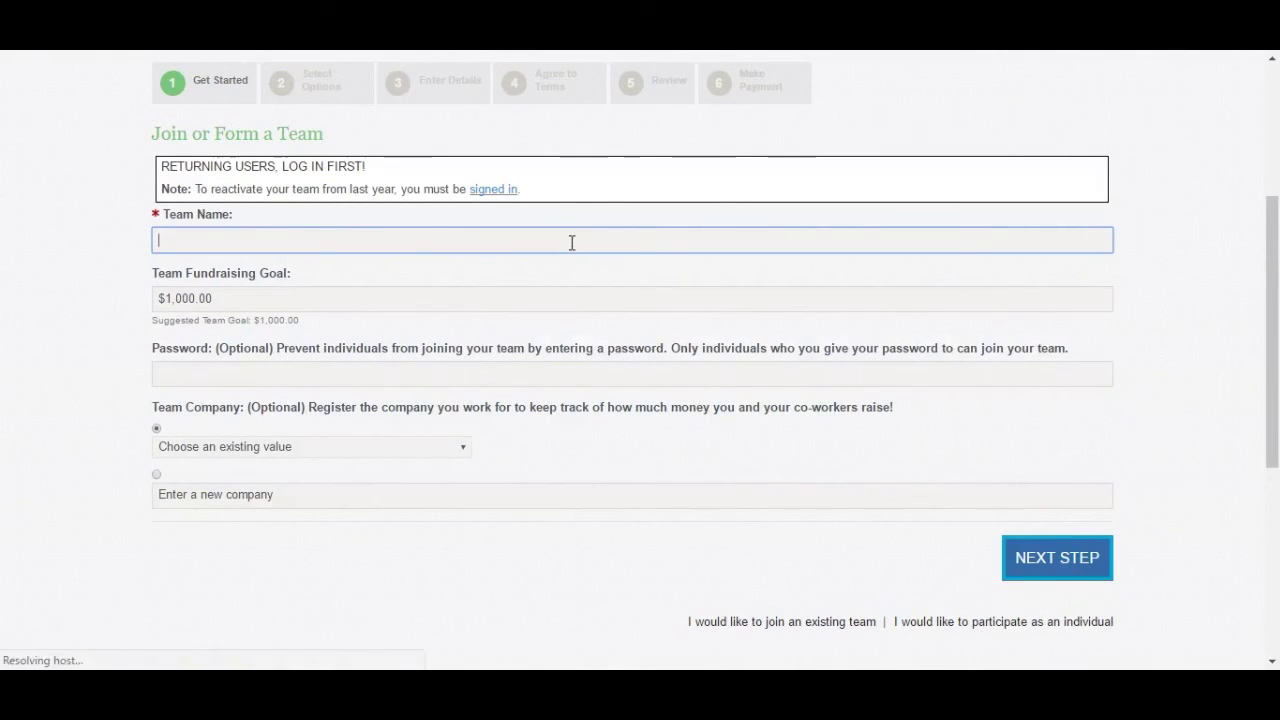
type("Tea")
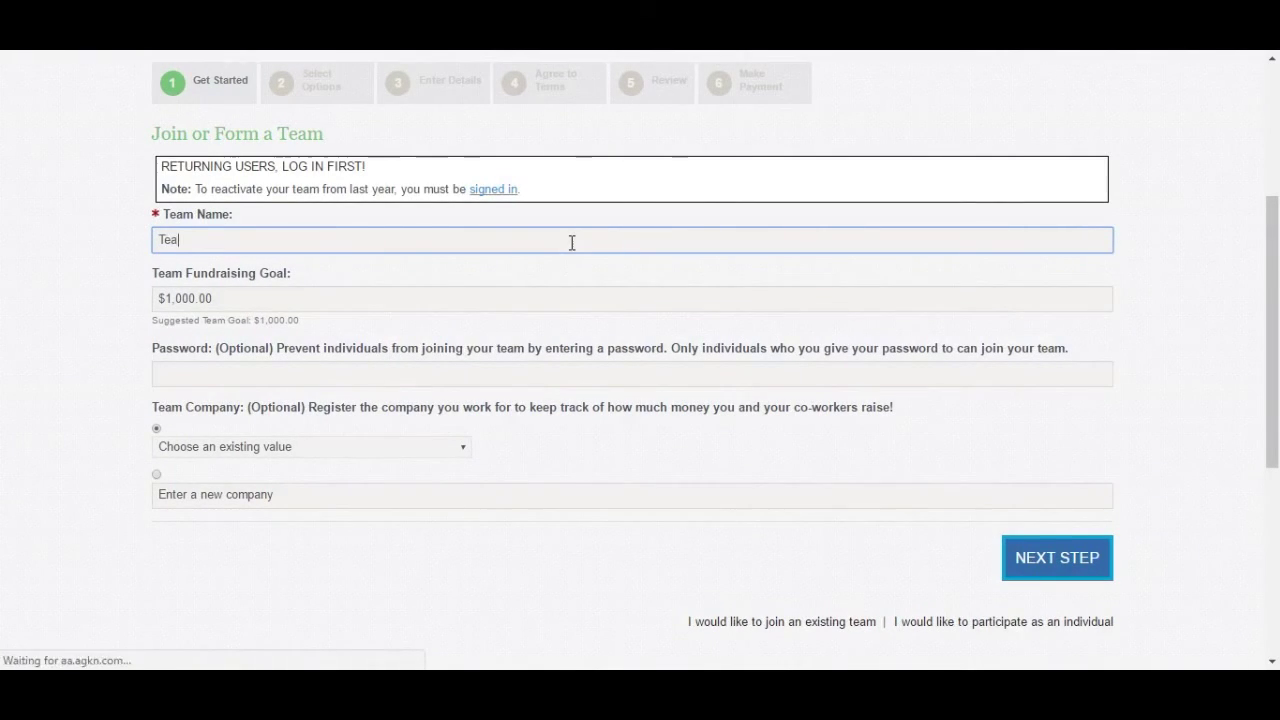
type("m Happy")
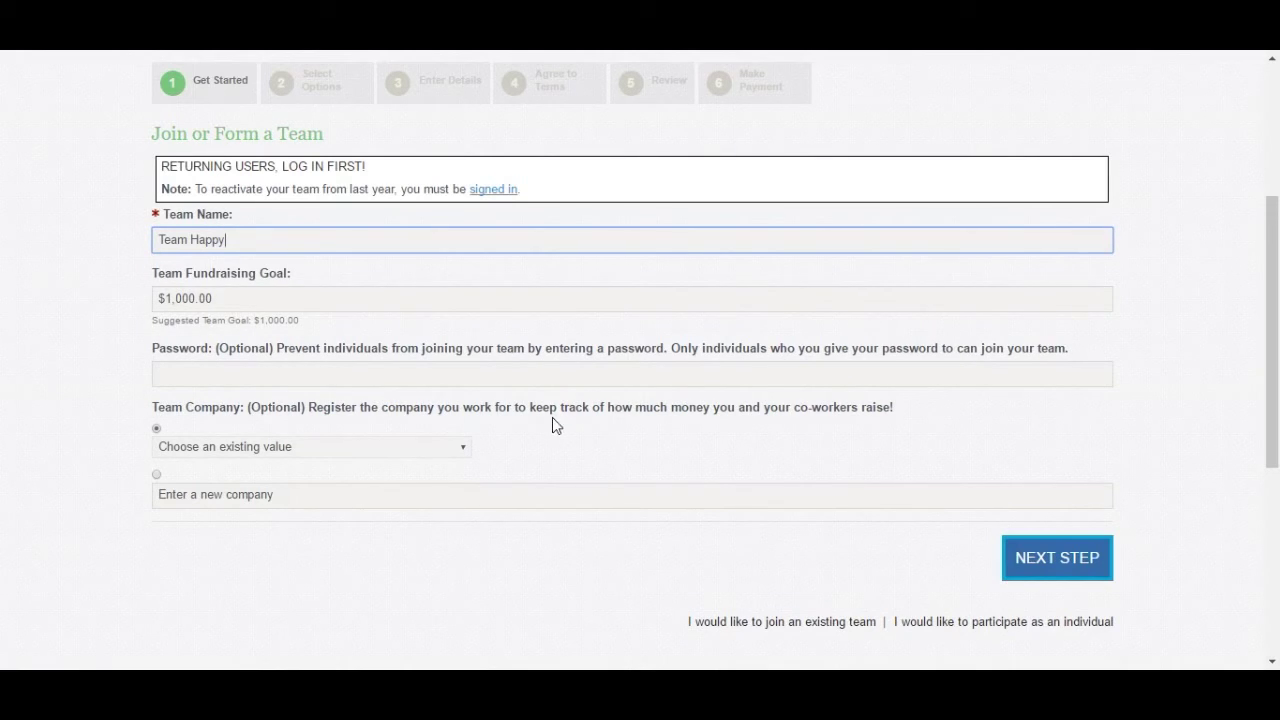
left_click(463, 456)
- Leave Team Company at 'Choose an existing value' and submit Team Happy with NEXT STEP
left_click(462, 451)
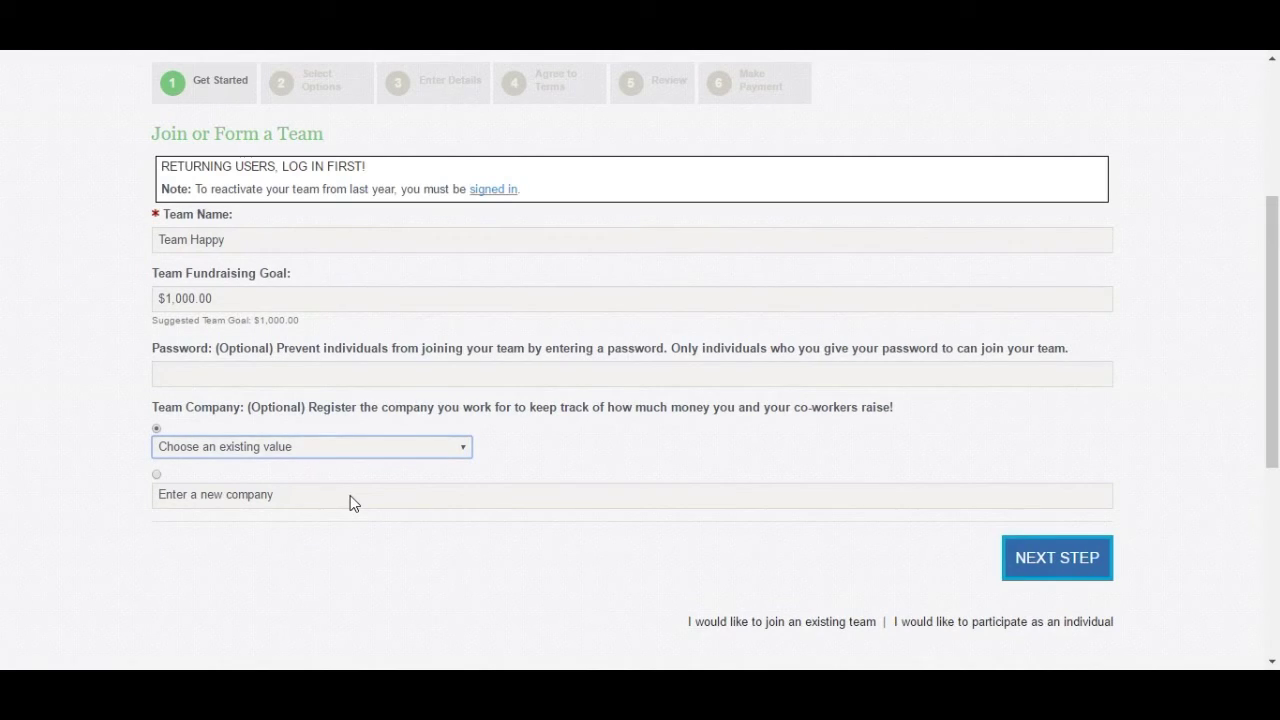
left_click(464, 452)
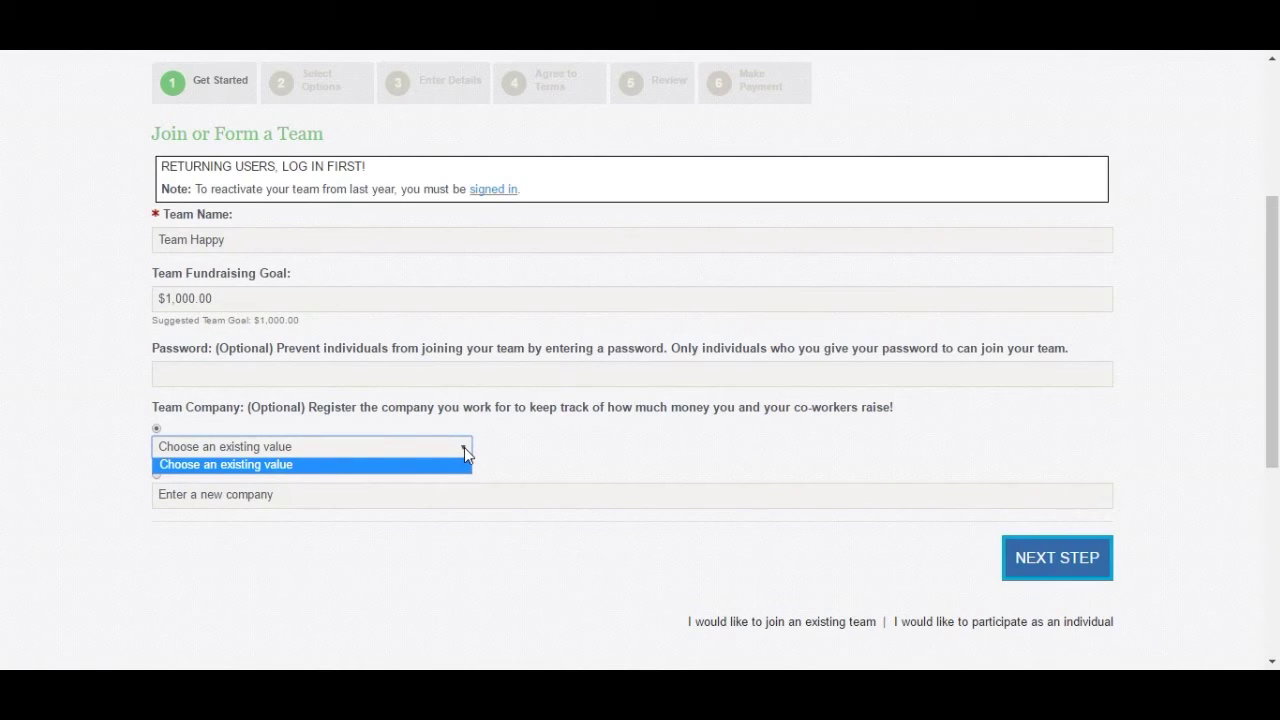
left_click(464, 447)
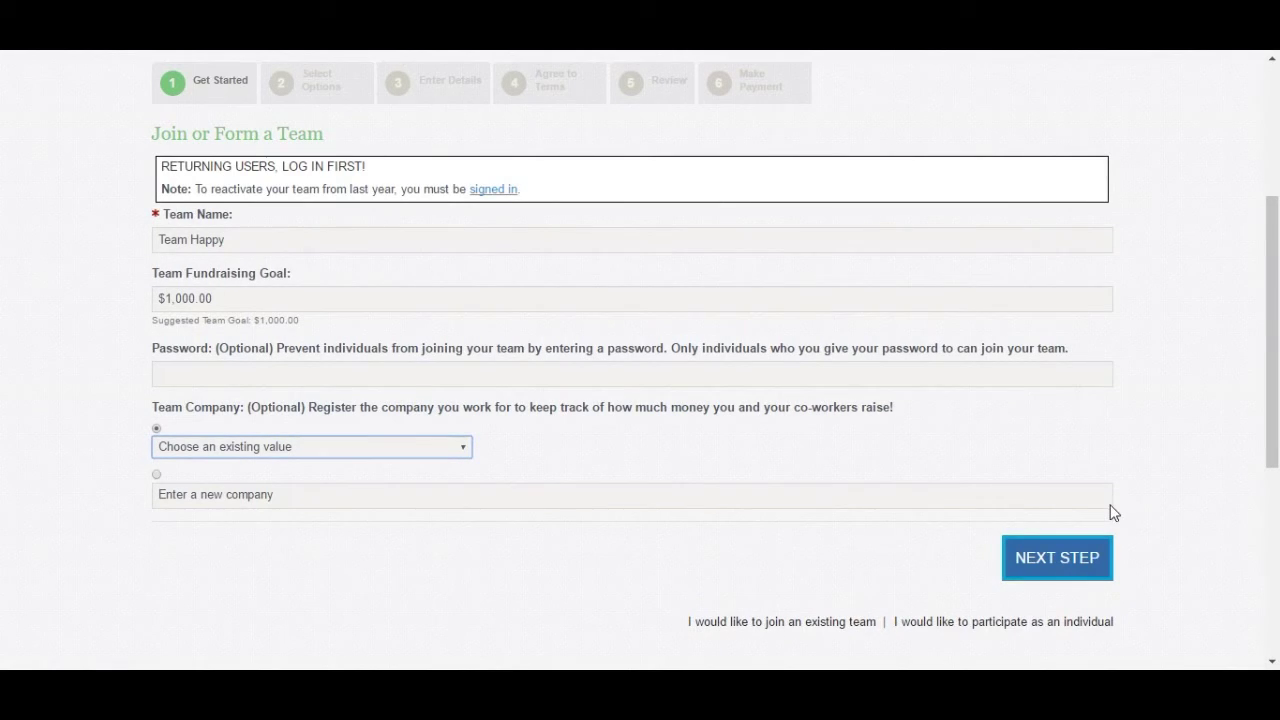
left_click(1077, 563)
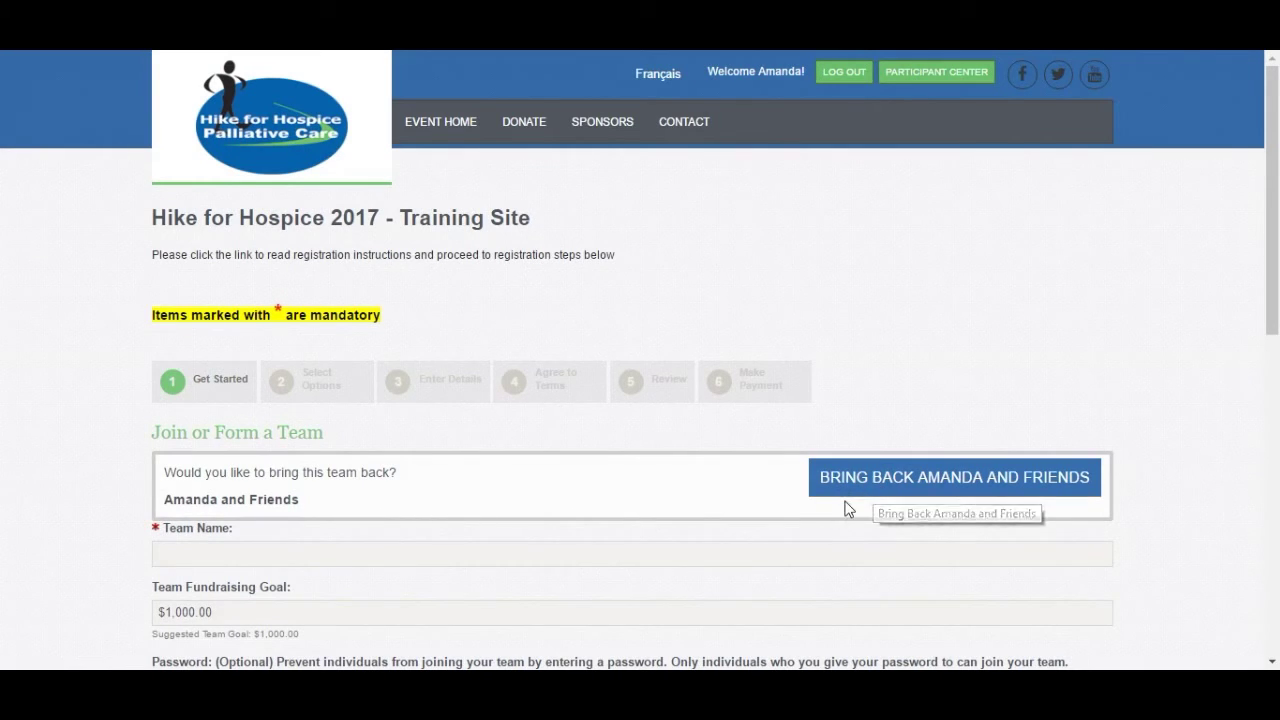
- Reactivate last year's team with its Bring Back button
left_click(901, 493)
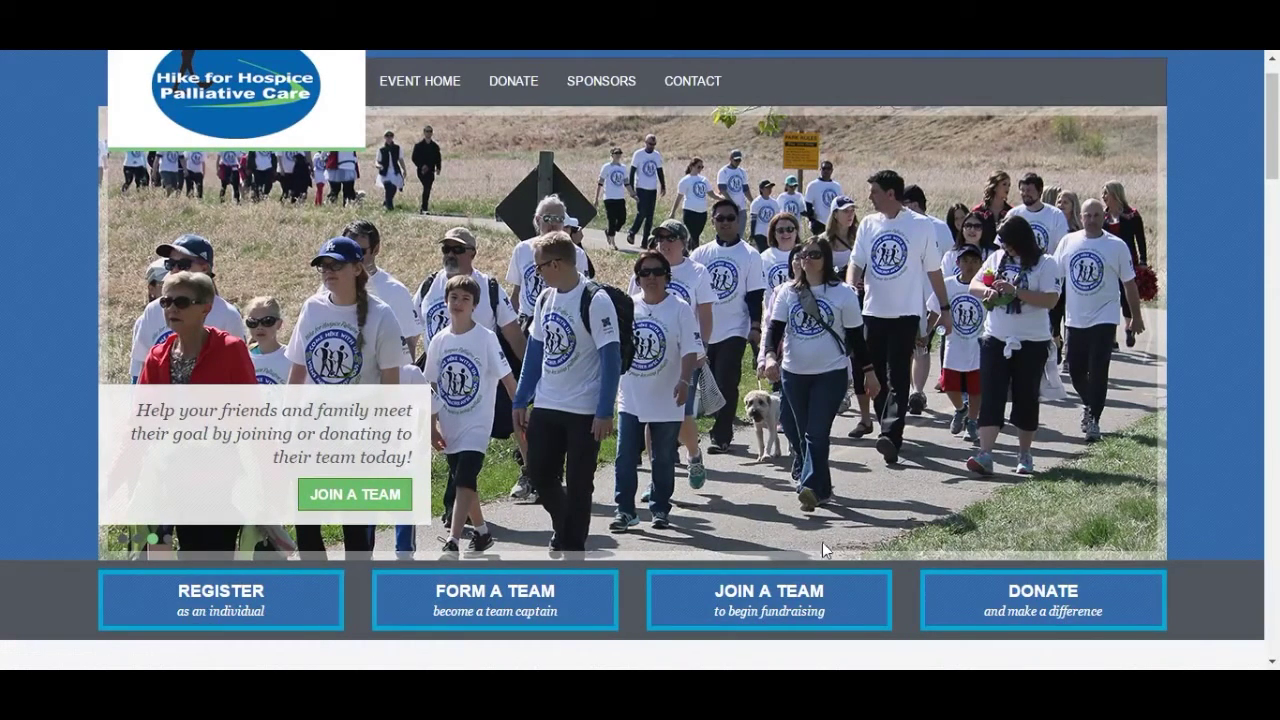
- Search Join a Team for 'Amanda and Friends' and join the single matching team
scroll(944, 274, "down", 3)
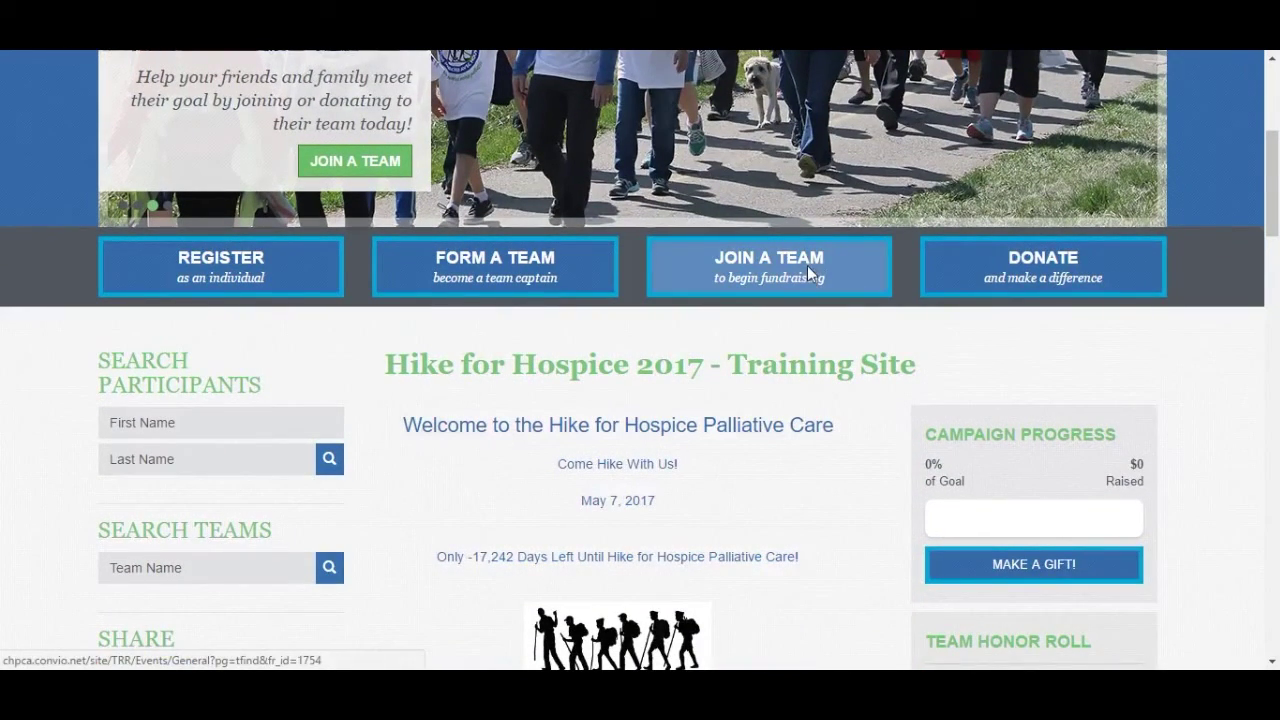
left_click(808, 267)
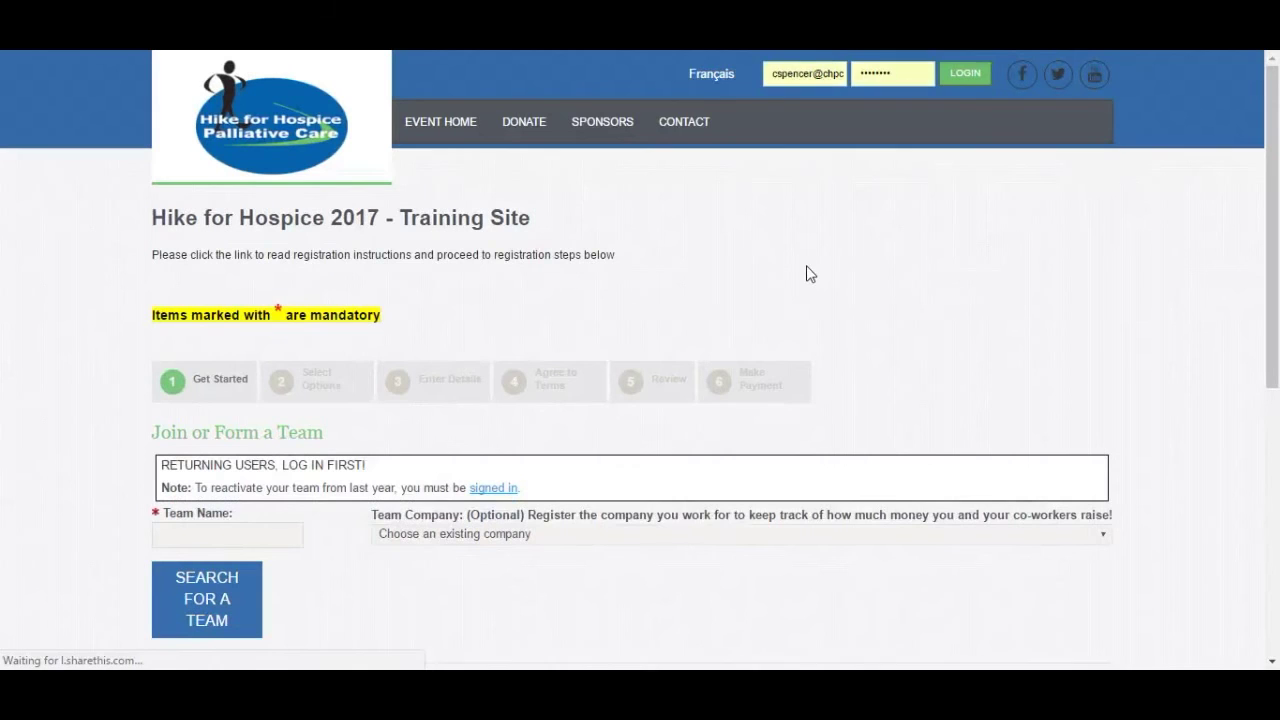
scroll(1077, 296, "down", 2)
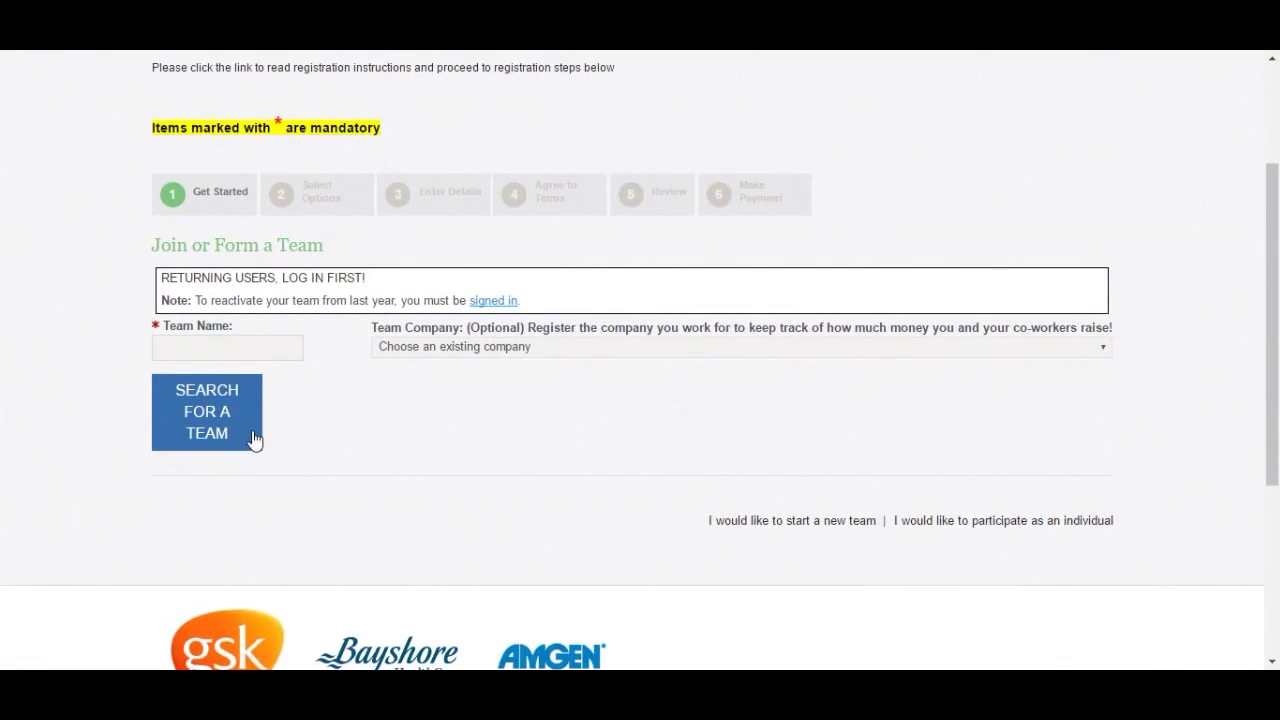
left_click(227, 350)
type("anda and Friends")
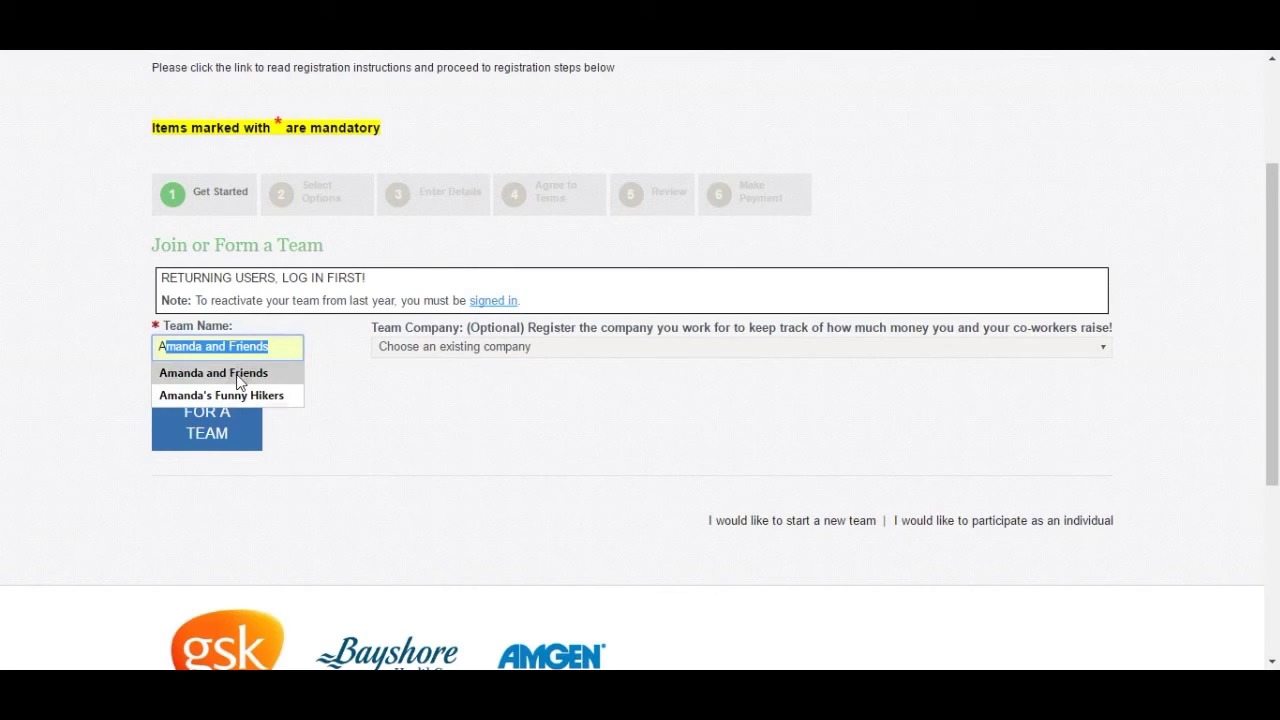
left_click(240, 382)
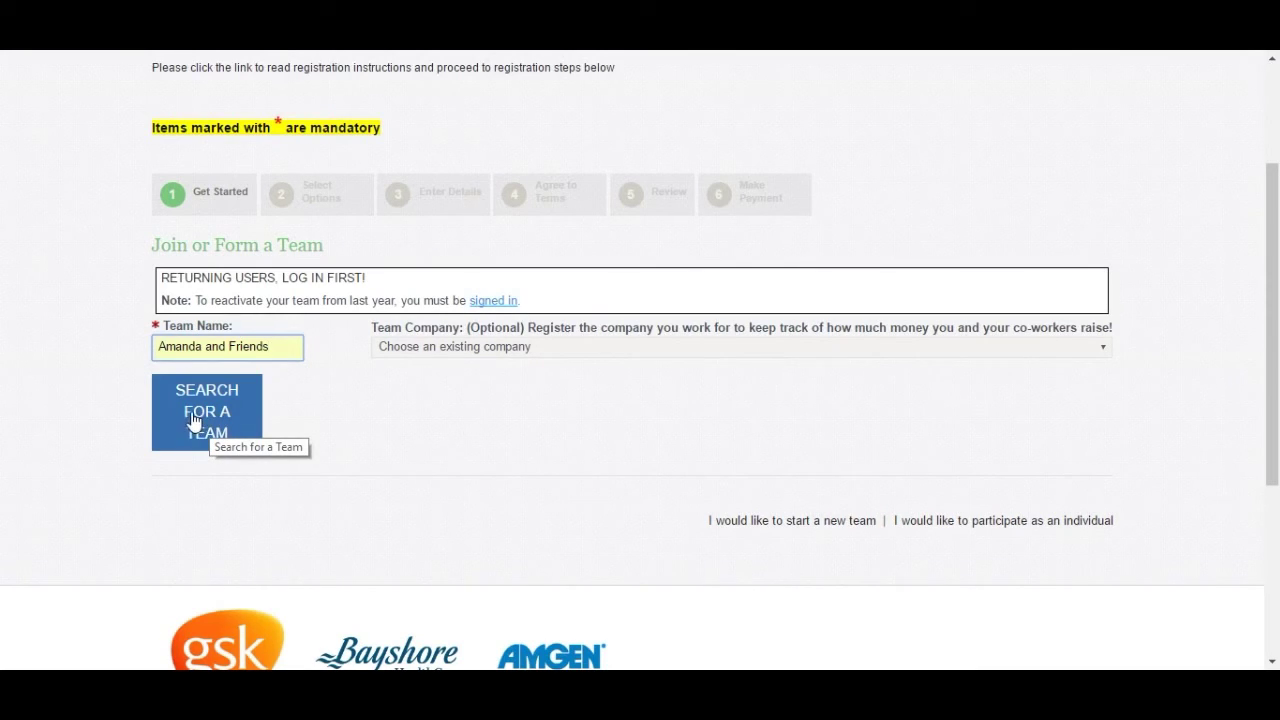
left_click(193, 420)
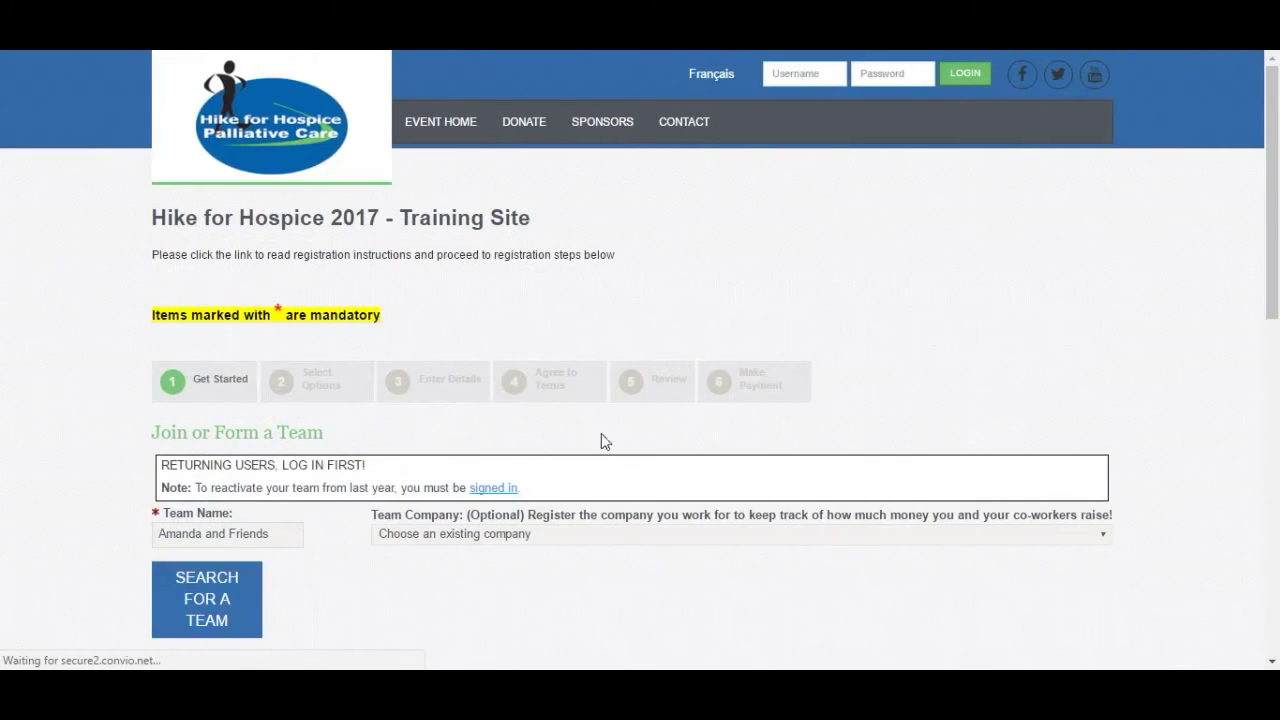
scroll(812, 452, "down", 5)
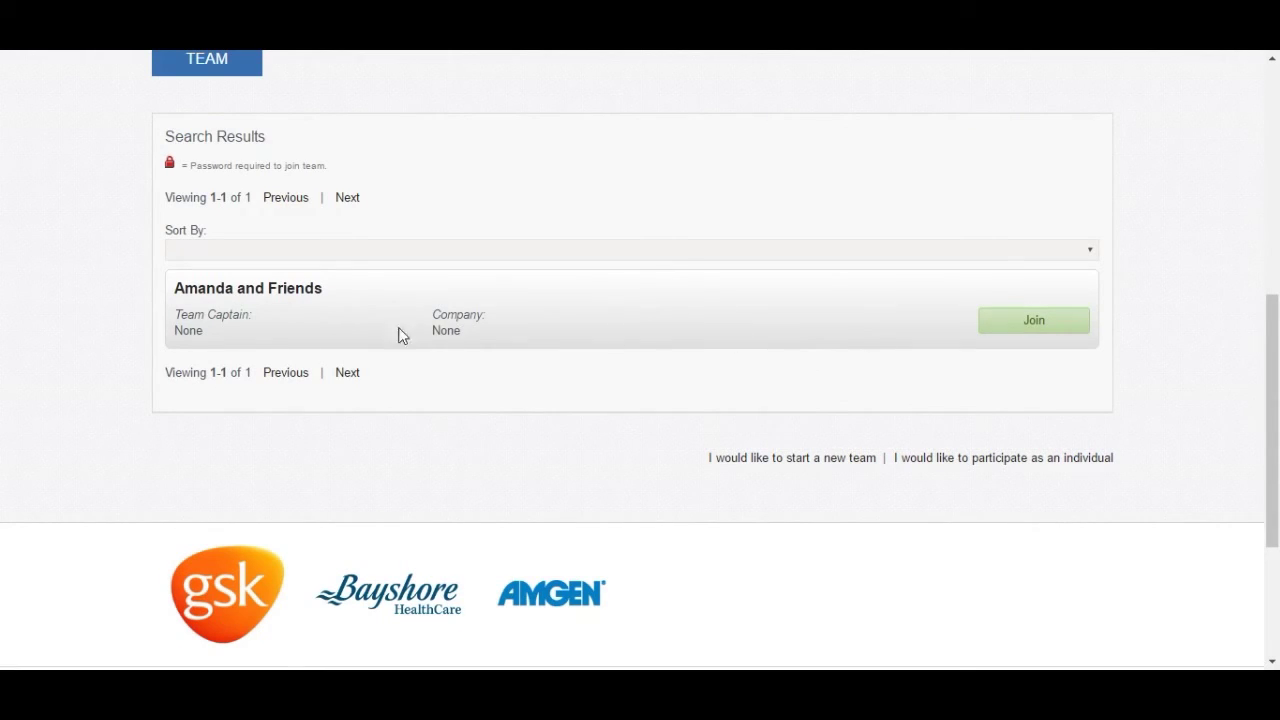
left_click(1040, 334)
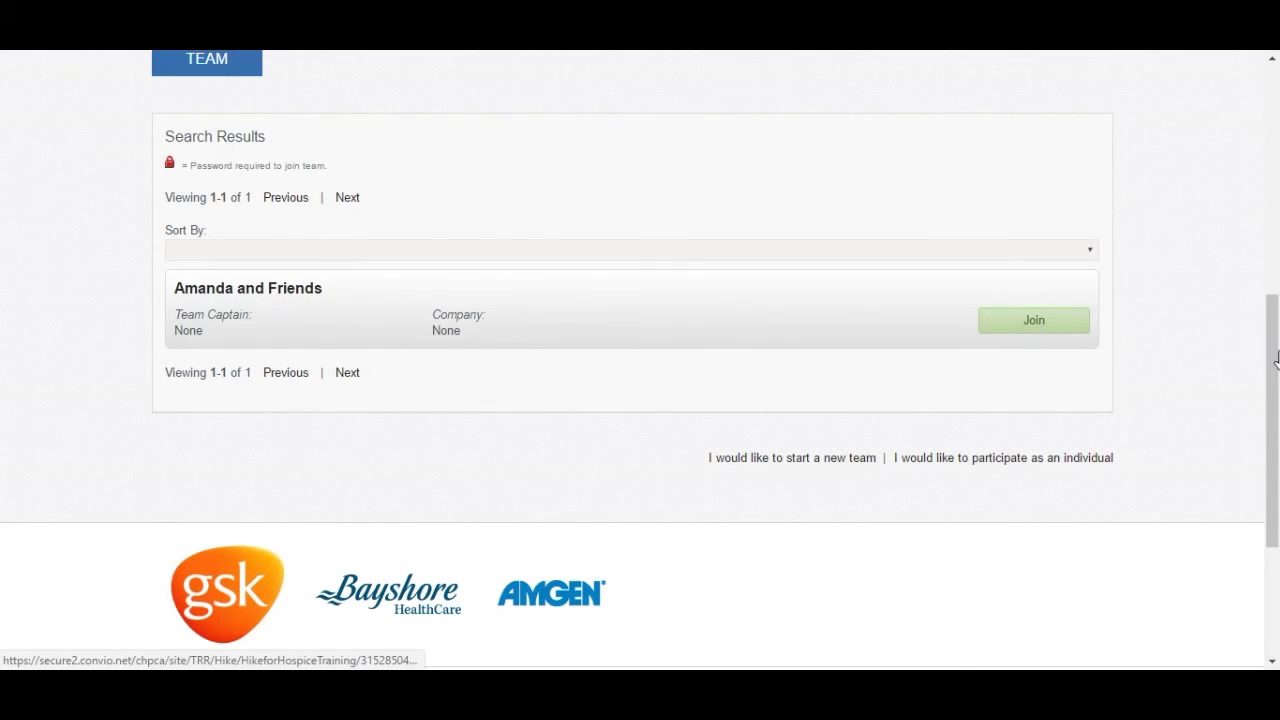
- Review the Participation Options step showing Virtual Hiker and a $200.00 goal
scroll(1172, 368, "down", 1)
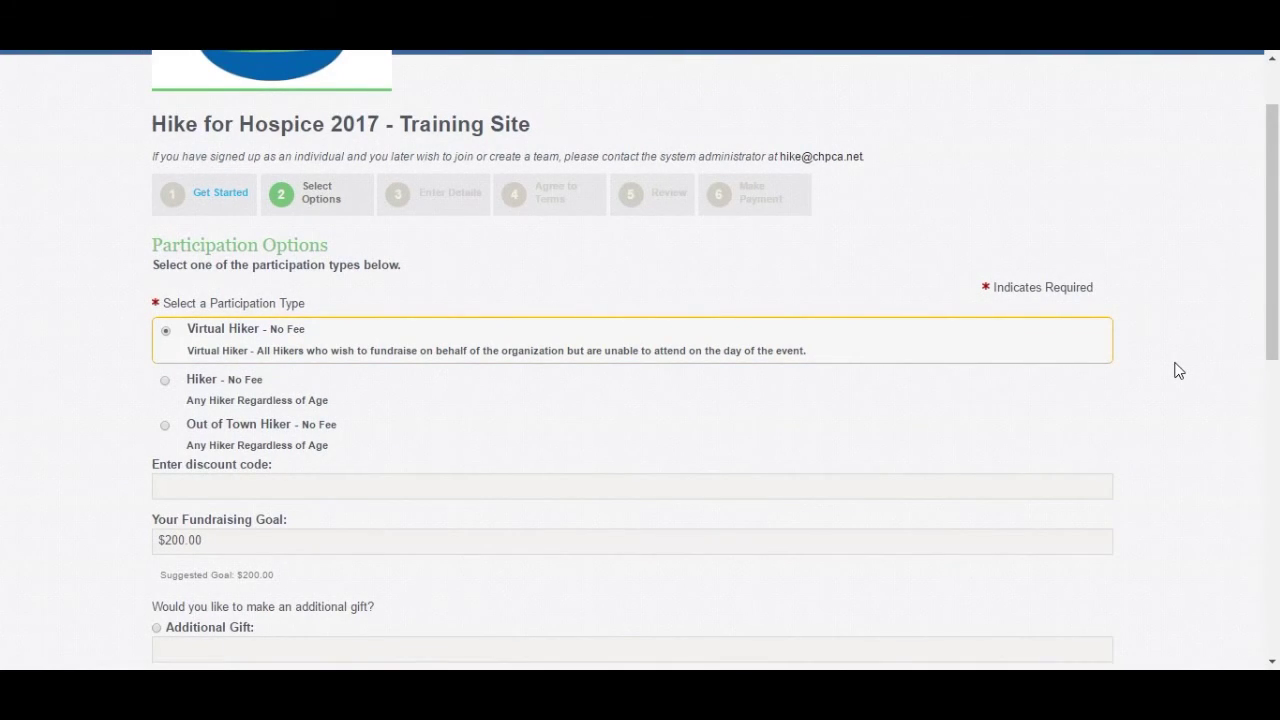
scroll(1164, 363, "up", 1)
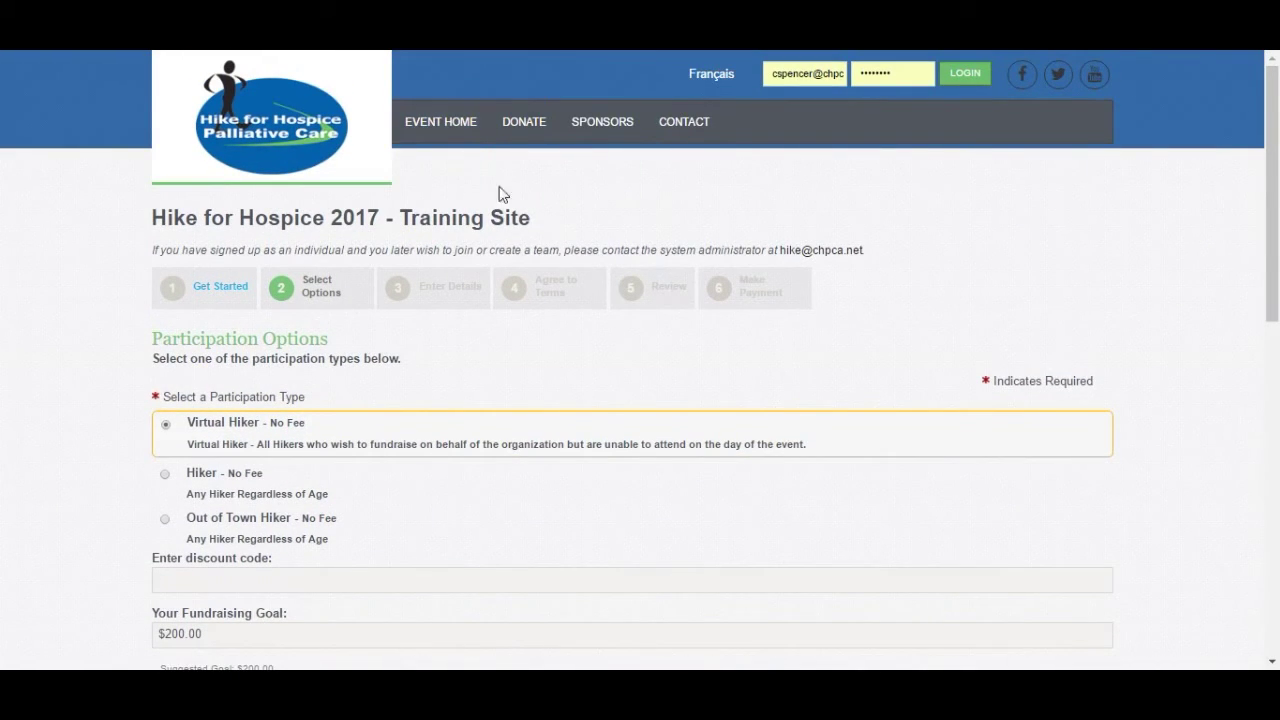
- Search teams for 'amanda' from the event home page and open the returning team's page
left_click(473, 133)
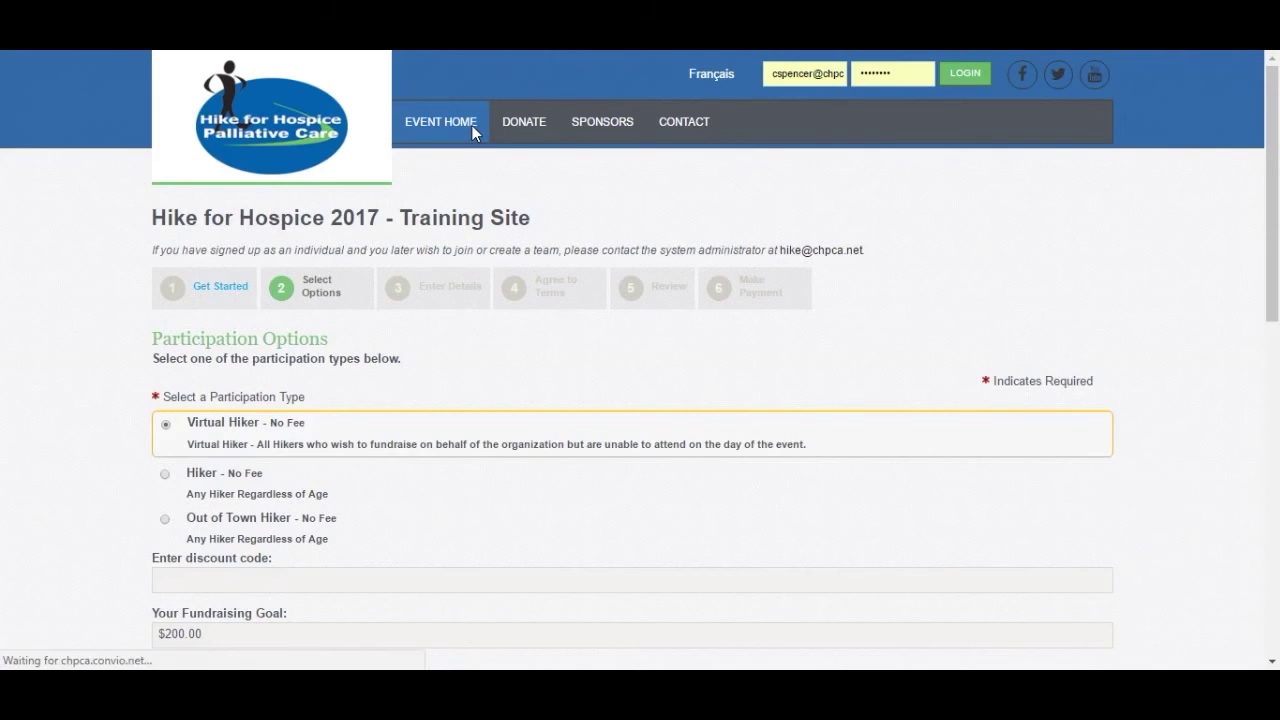
scroll(1198, 405, "down", 5)
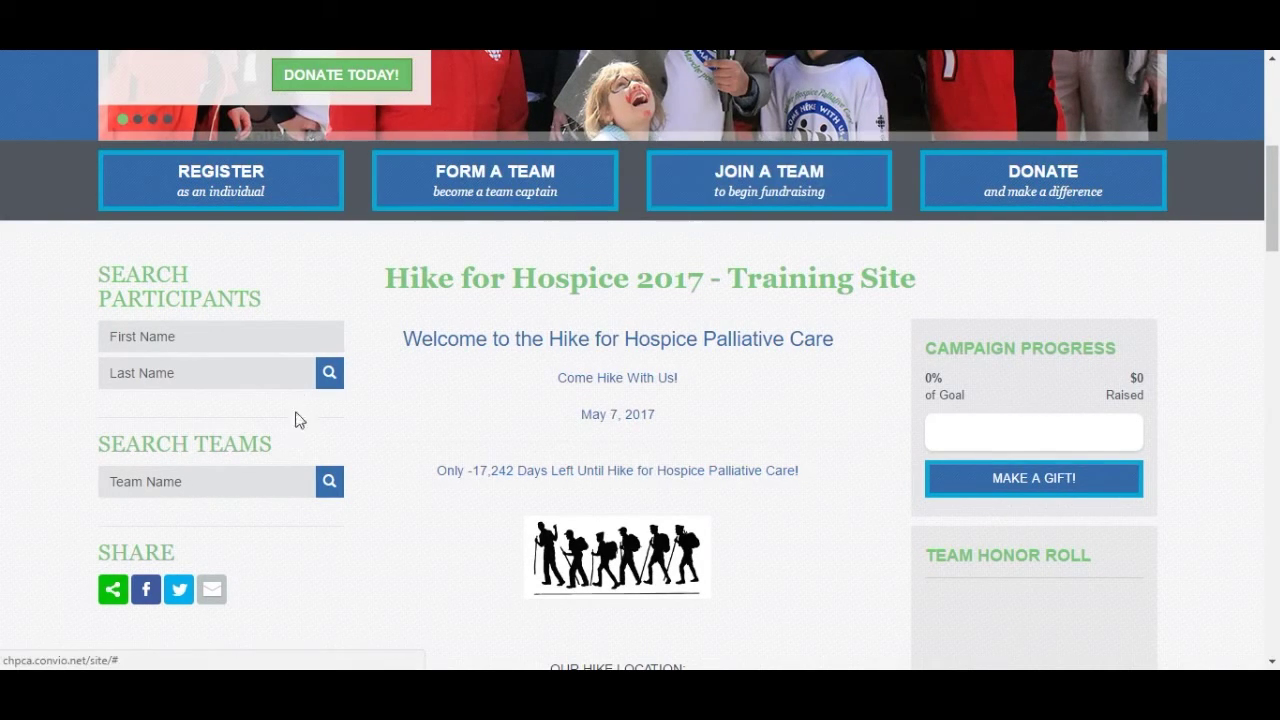
left_click(195, 482)
type("amanda")
left_click(331, 483)
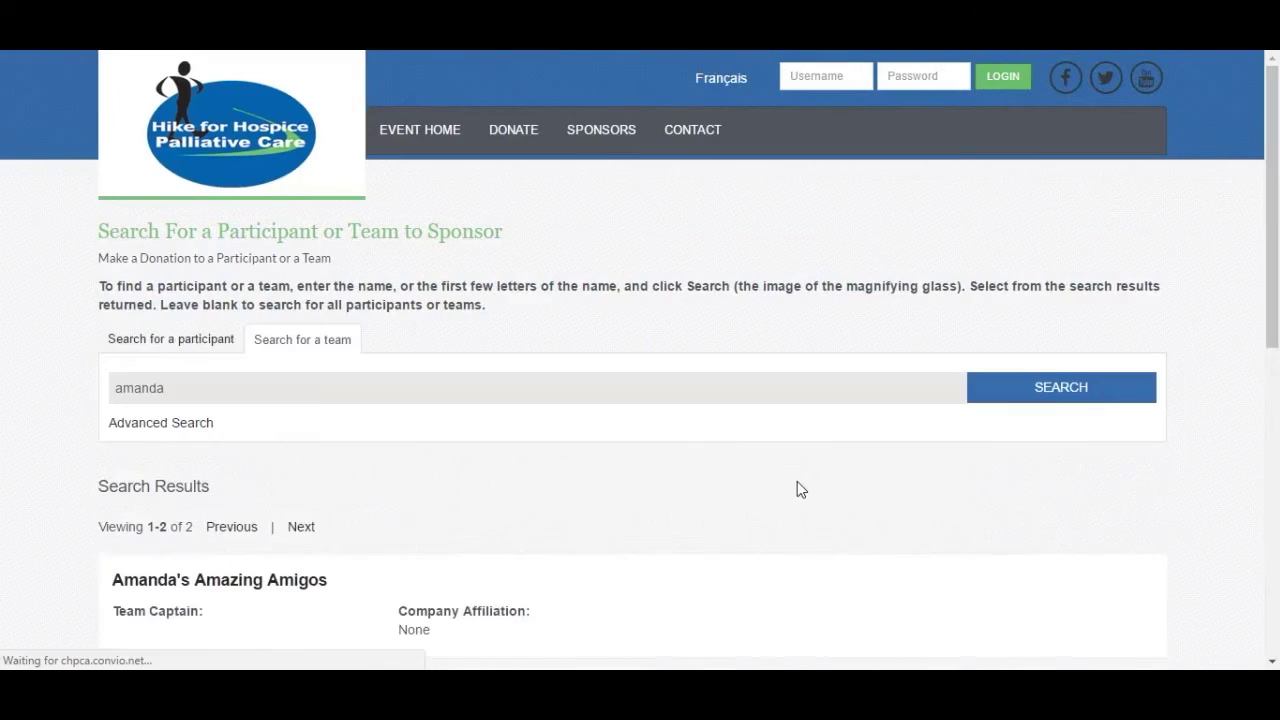
scroll(800, 484, "down", 2)
scroll(800, 484, "down", 2)
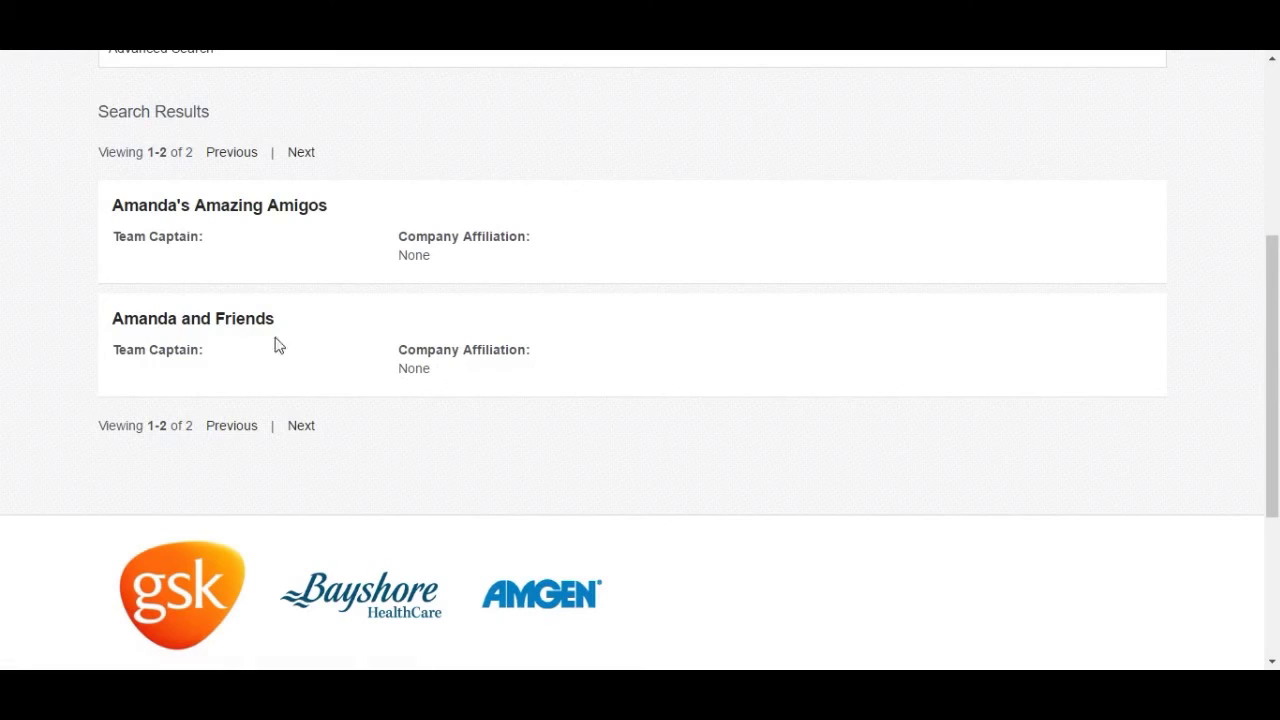
left_click(193, 322)
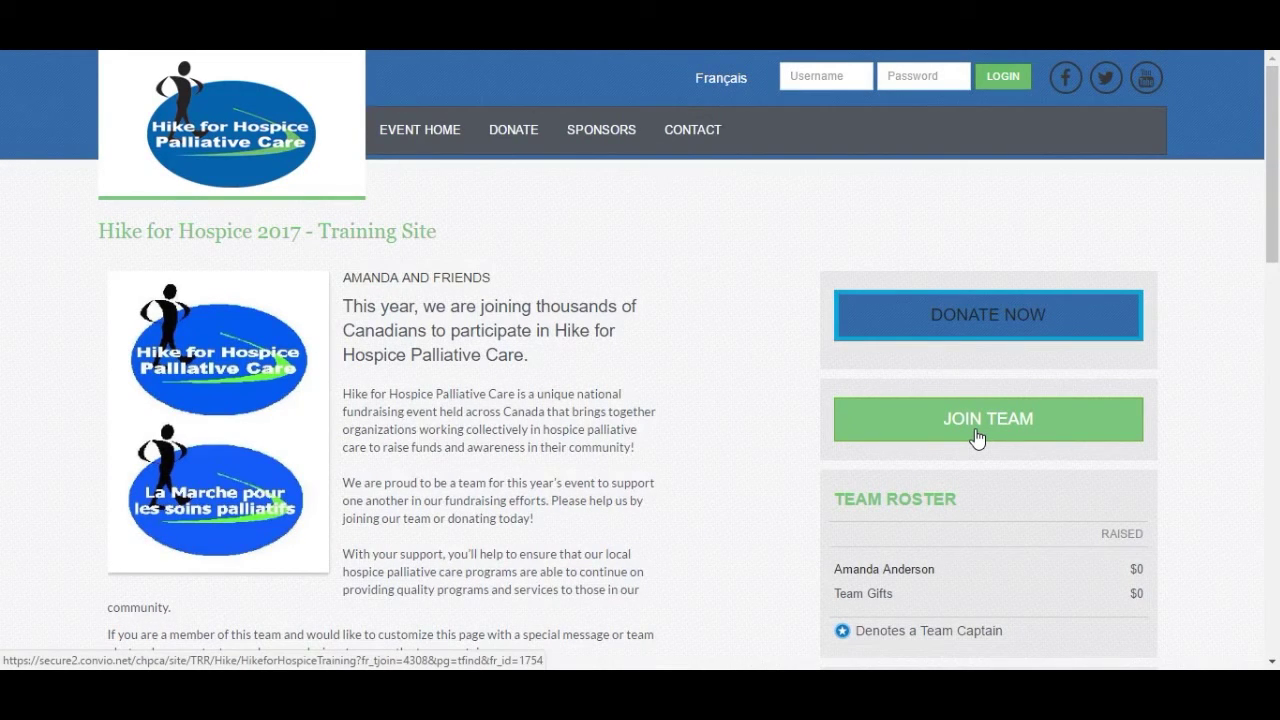
- Return to the Hike for Hospice 2017 Training Site home page at its Search Participants box
left_click(421, 134)
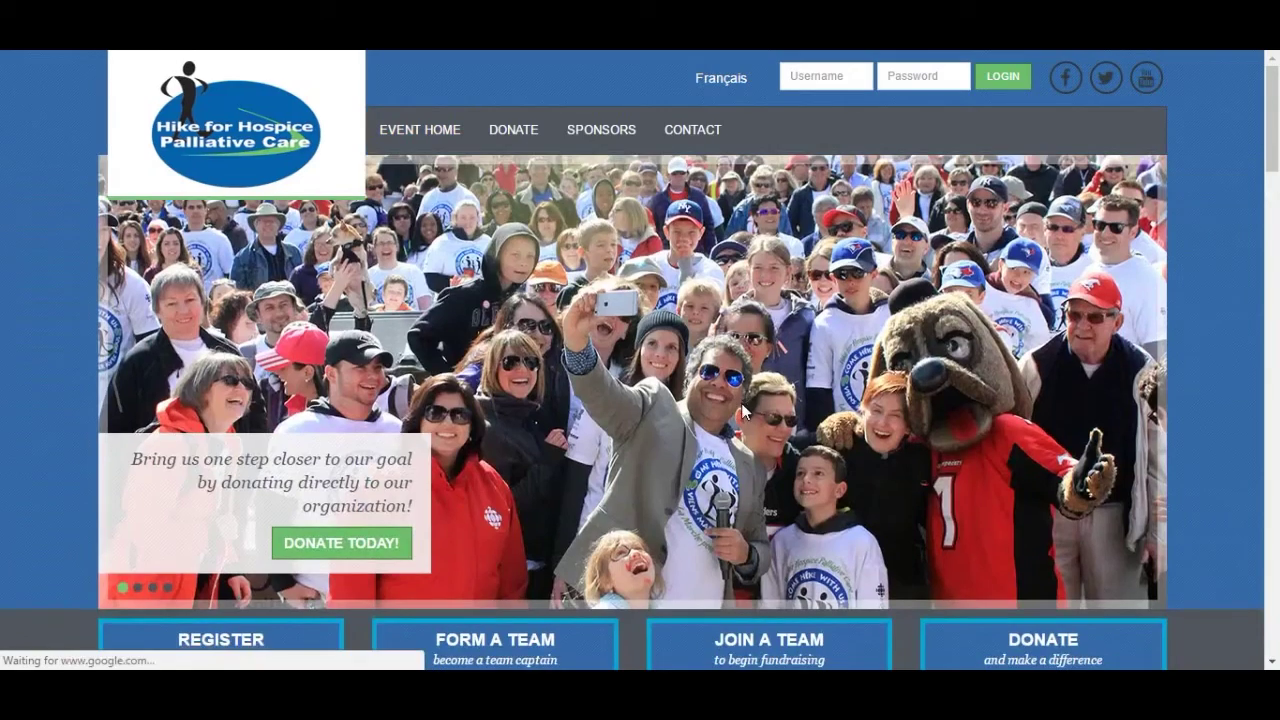
scroll(742, 410, "down", 4)
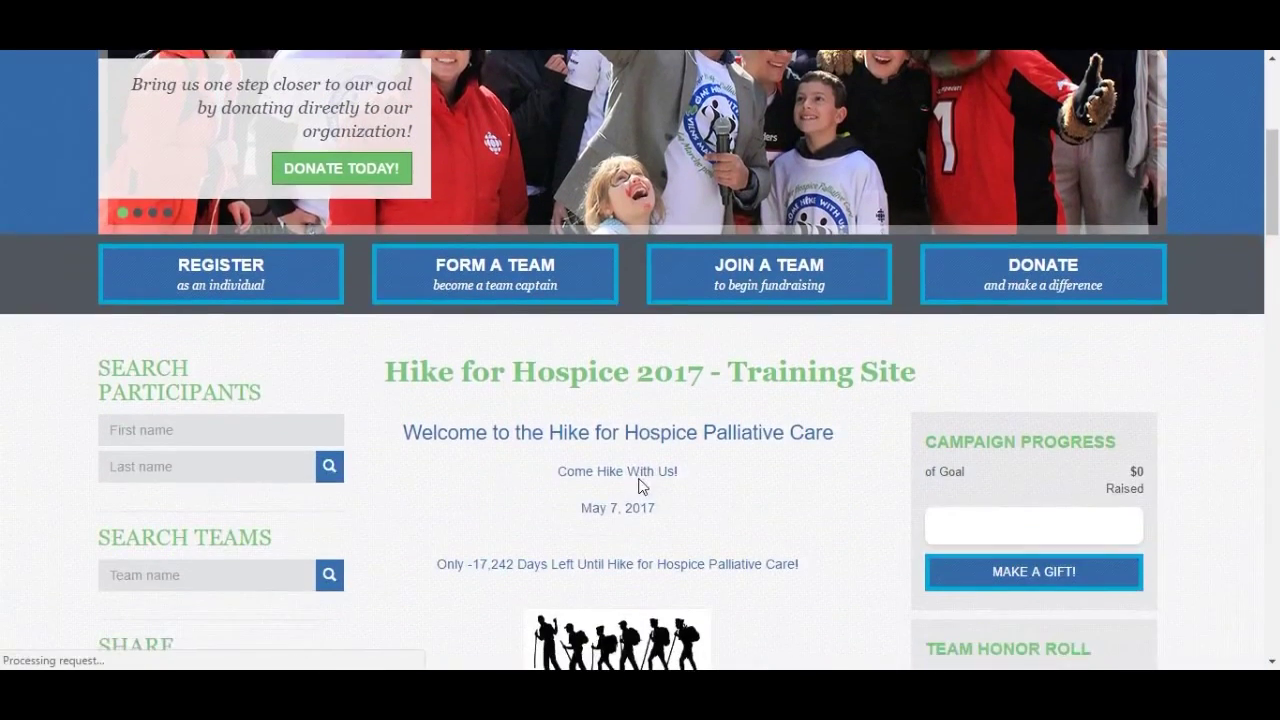
scroll(642, 486, "down", 1)
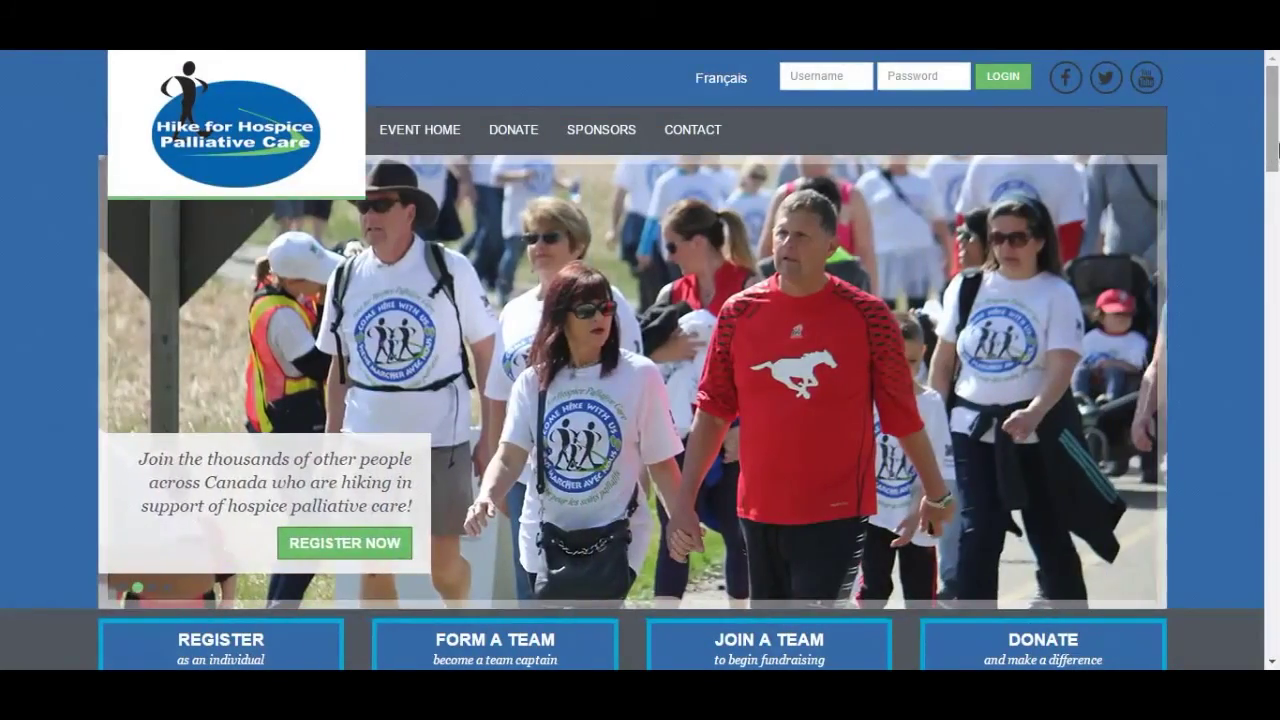
left_click_drag(1273, 150, 1277, 238)
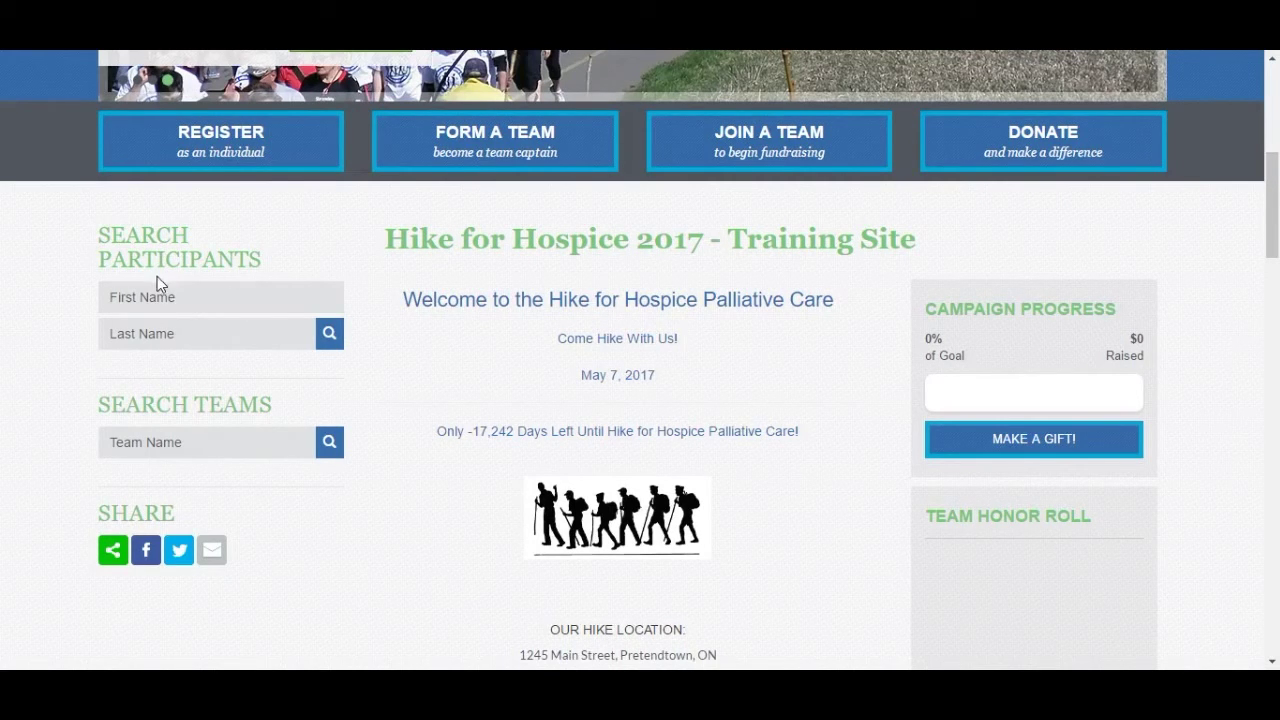
- Search participants by first name using the autocomplete suggestion, returning one match with their team
left_click(180, 304)
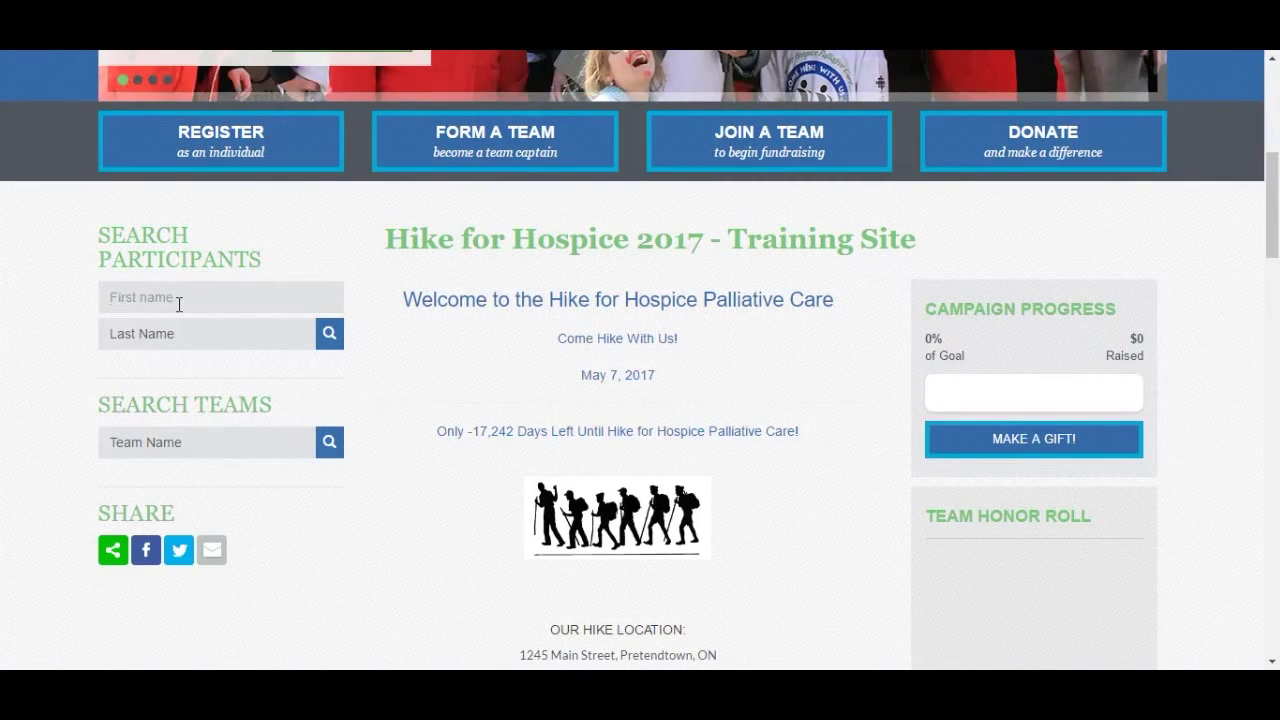
type("aman")
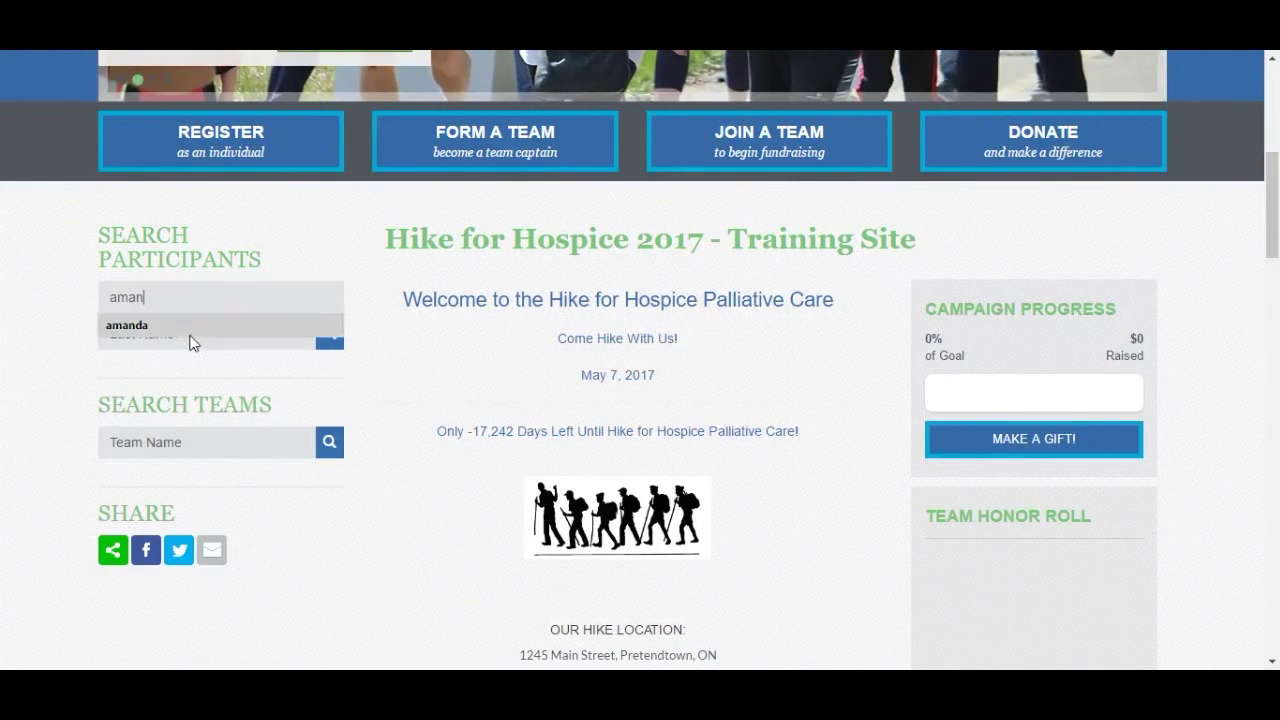
left_click(195, 328)
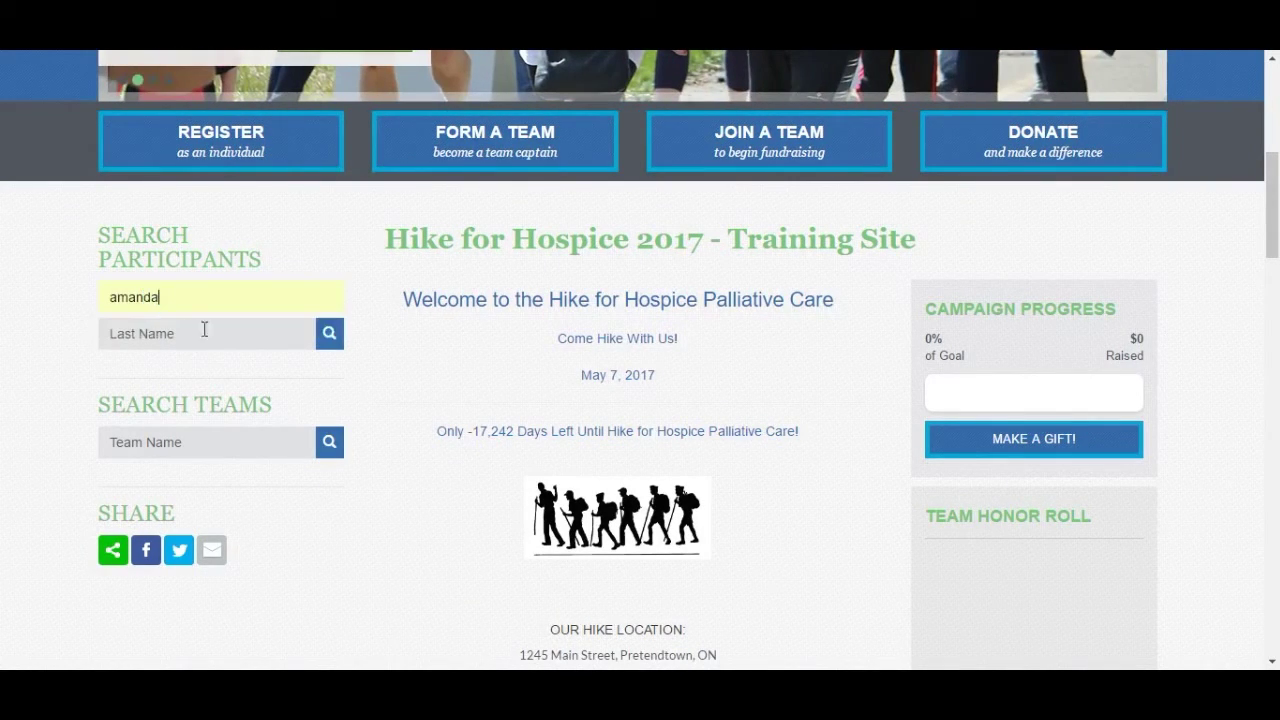
left_click(329, 334)
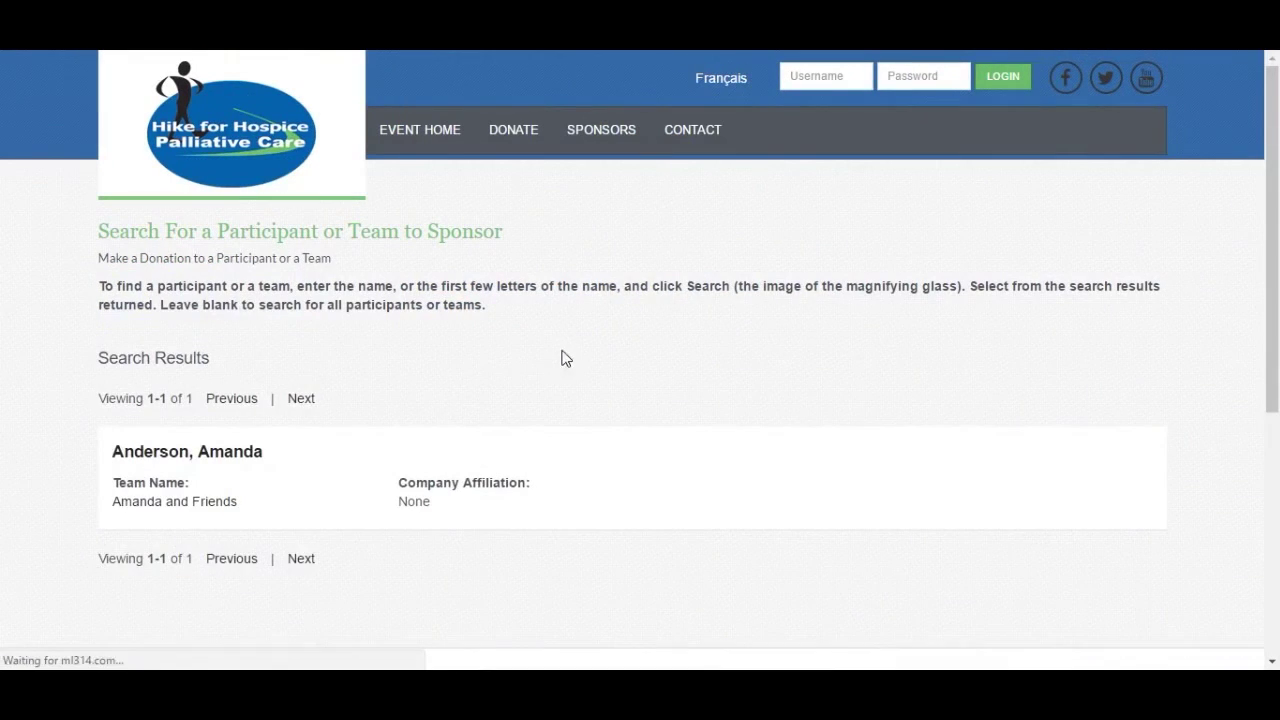
scroll(444, 466, "down", 2)
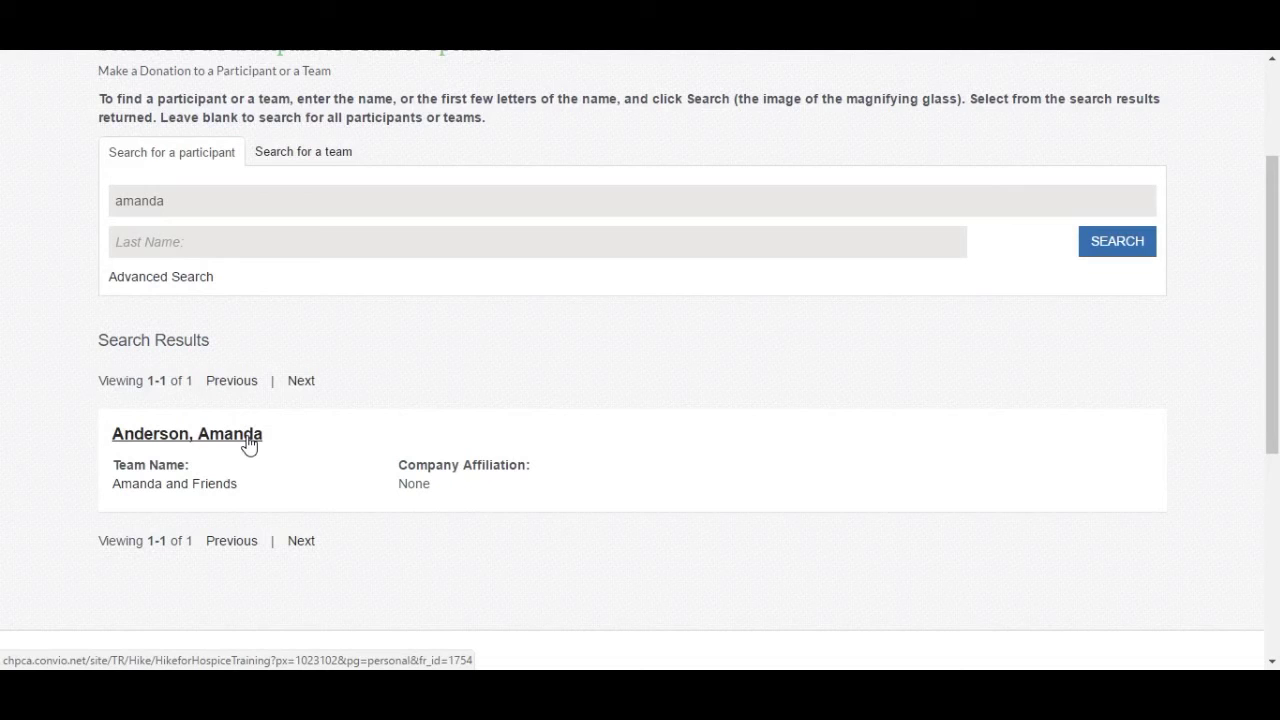
- Open the found participant's personal fundraising page from the search results
left_click(248, 440)
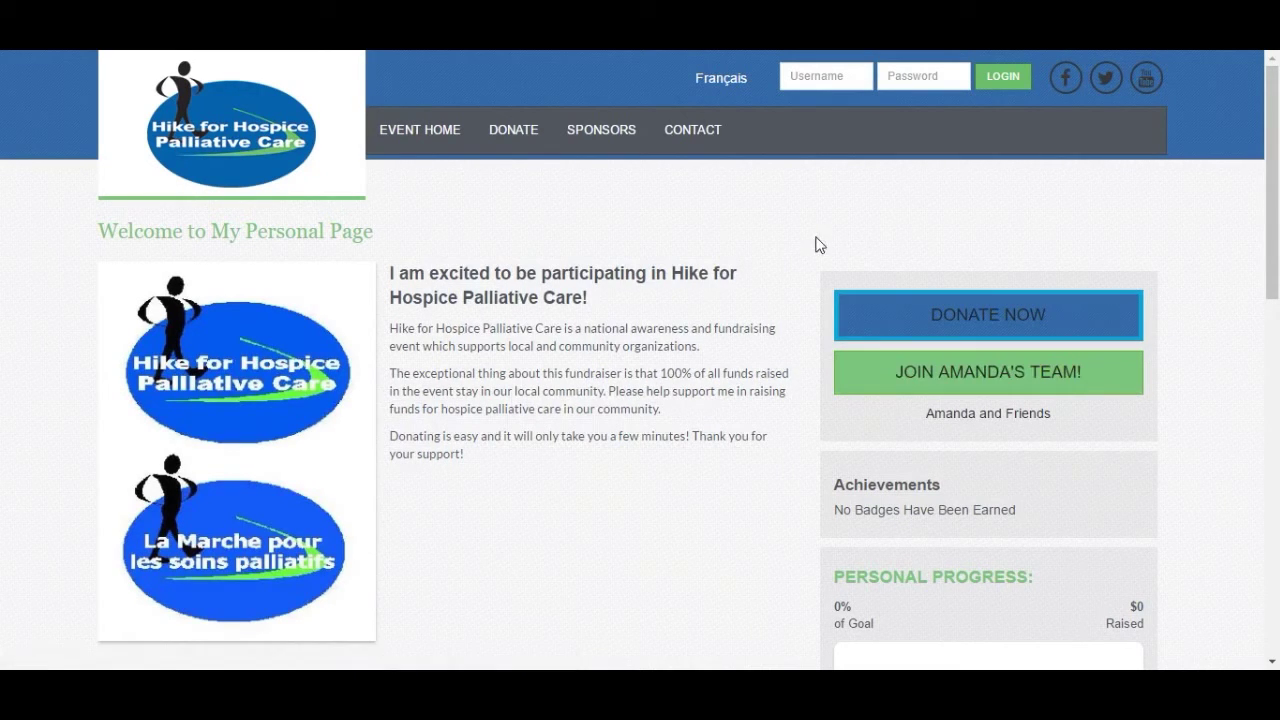
- Go back to the event home page and start registering as an individual participant
left_click(460, 148)
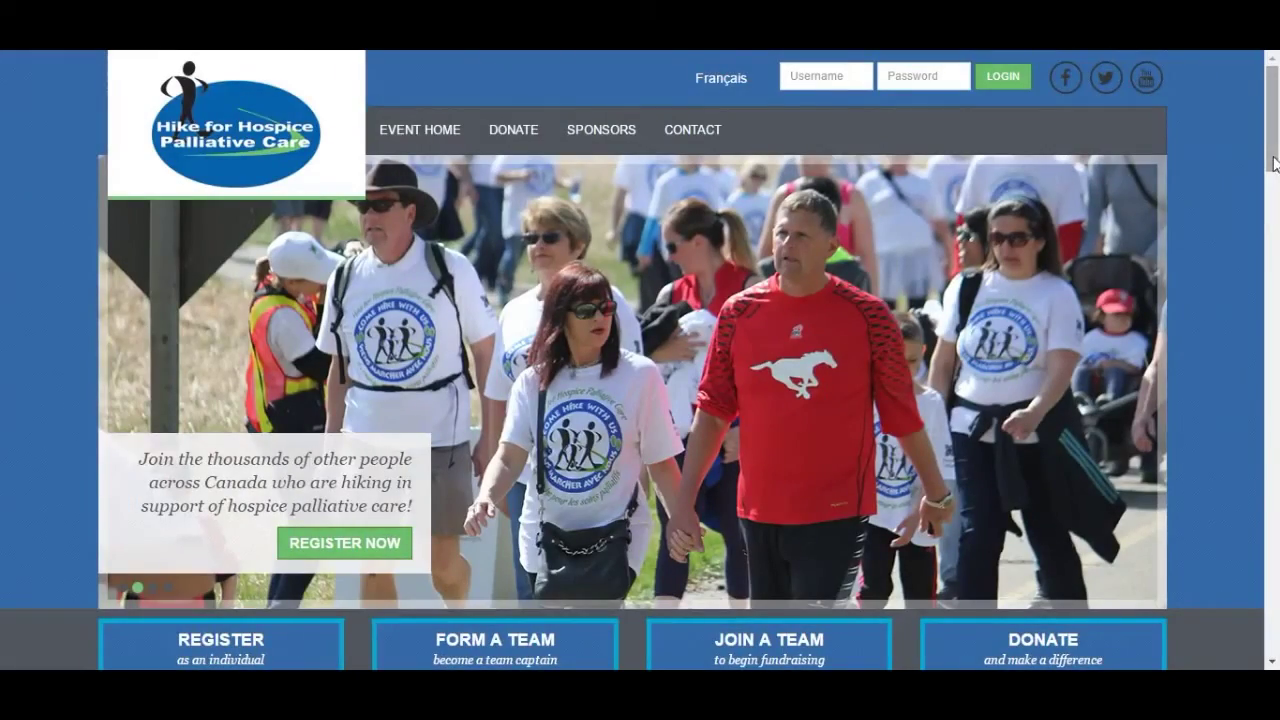
left_click_drag(1275, 163, 1275, 215)
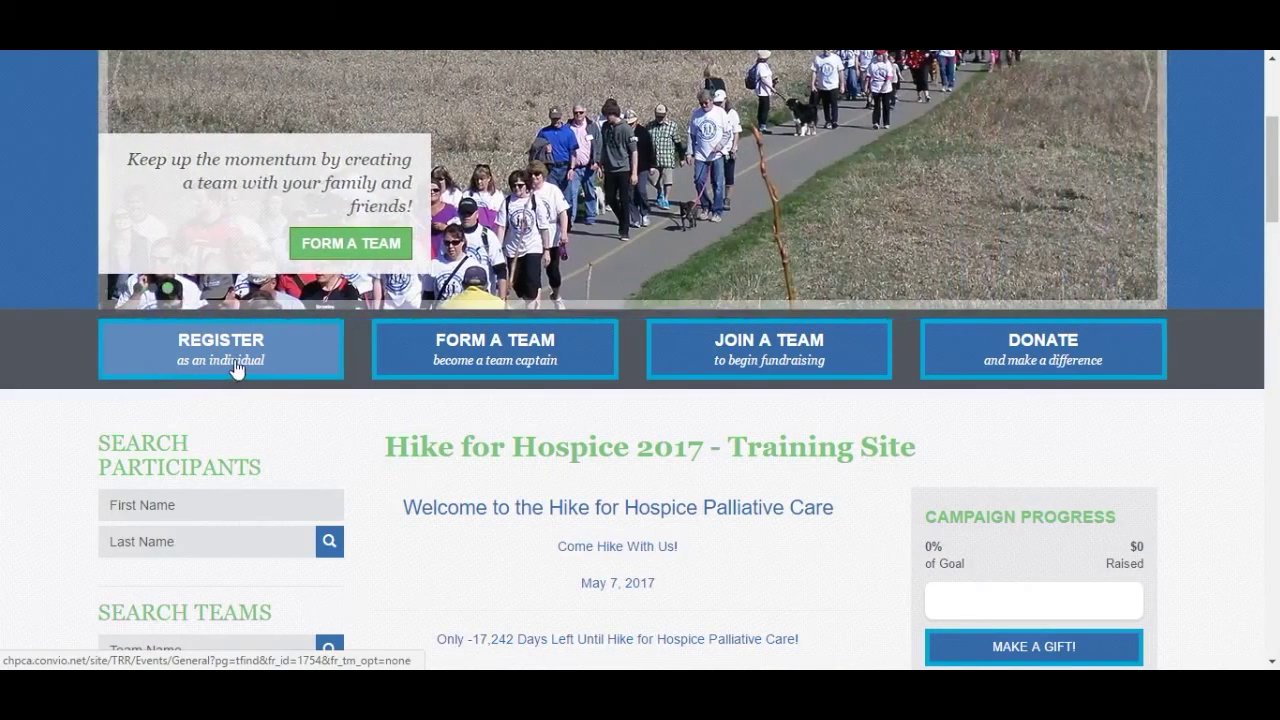
left_click(234, 359)
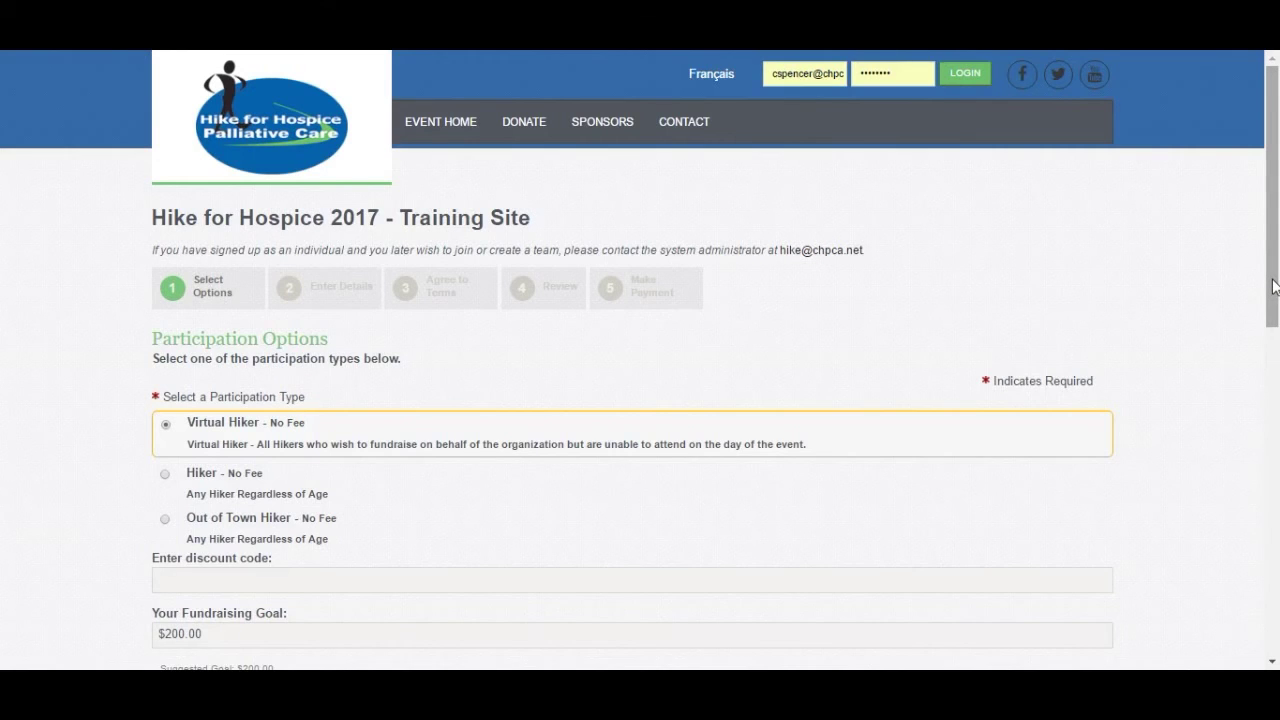
- Scroll through Step 1 Select Options to view the Virtual Hiker, Hiker and Out of Town Hiker choices
scroll(1275, 287, "down", 1)
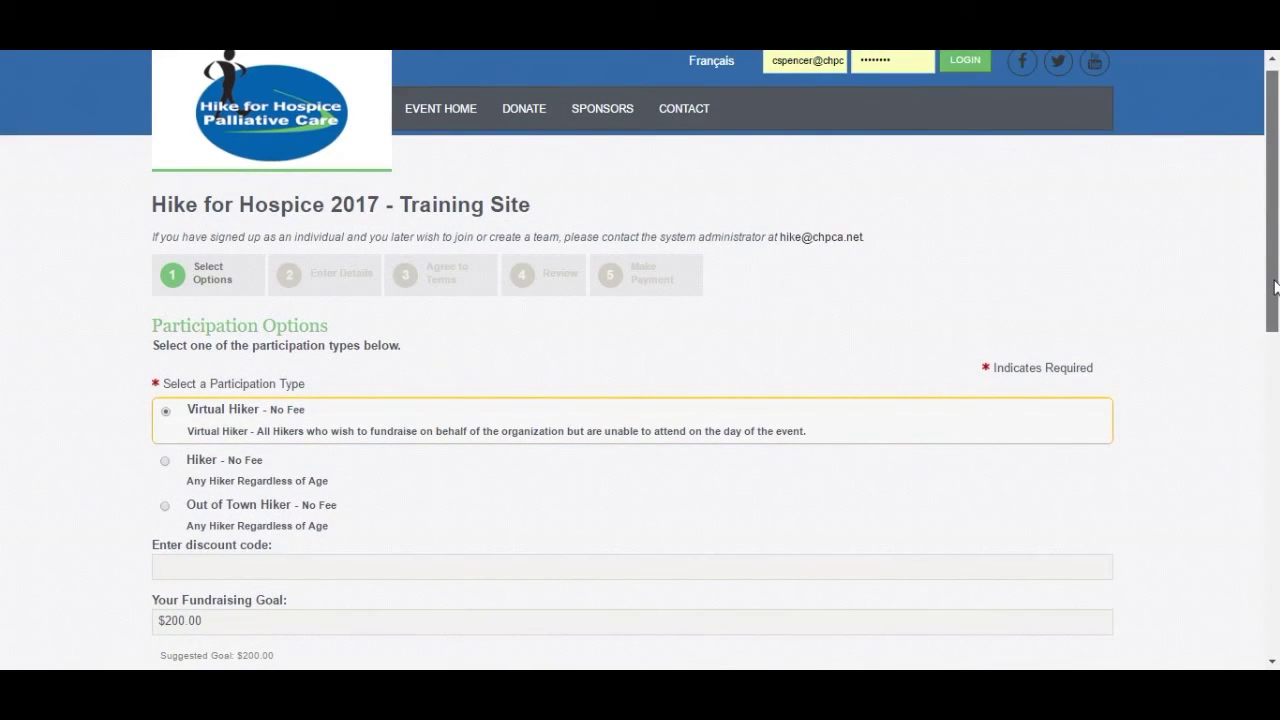
left_click_drag(1275, 287, 1275, 292)
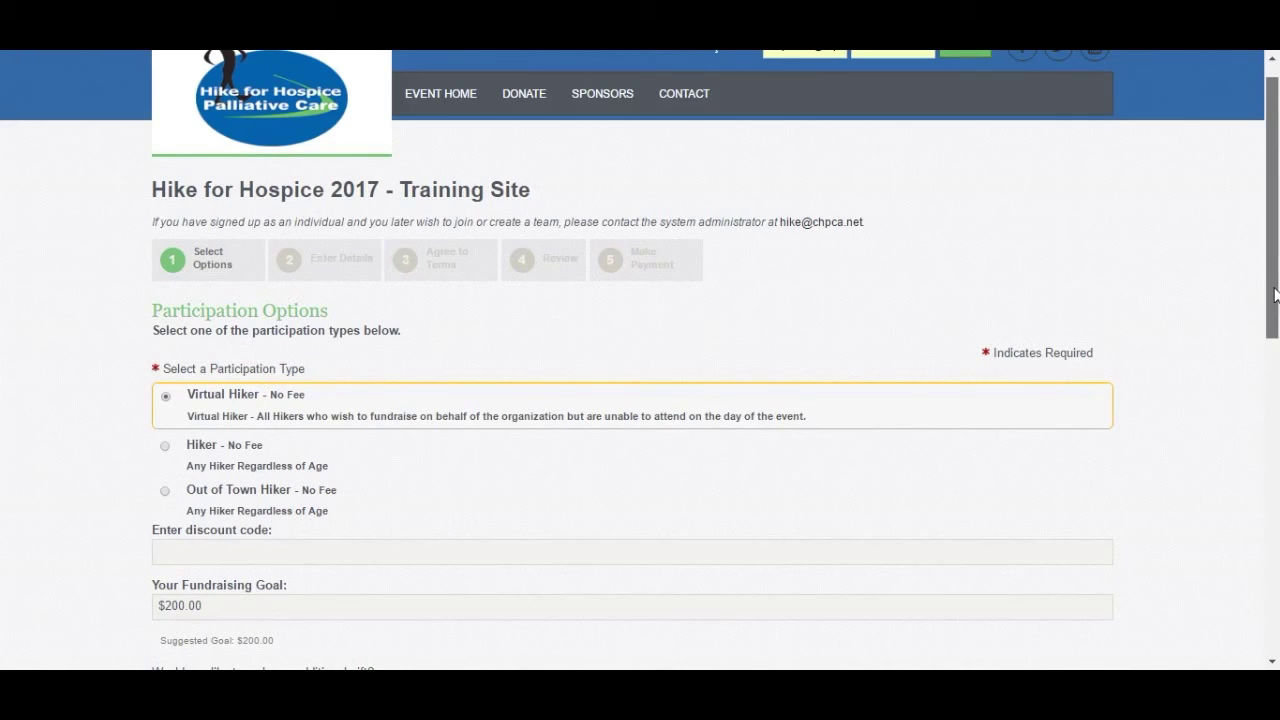
left_click_drag(1276, 294, 1277, 350)
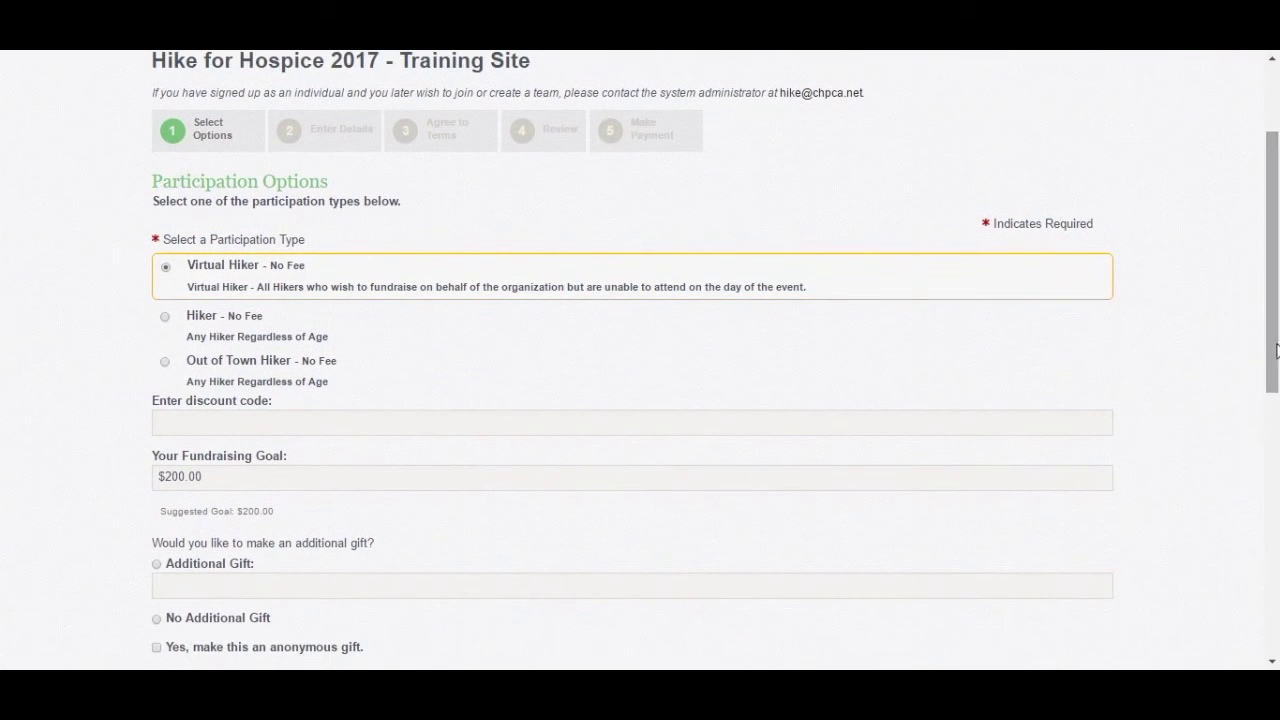
- Choose Hiker with the $200.00 goal, and leave company affiliation unticked after checking it
left_click(195, 319)
scroll(101, 340, "down", 1)
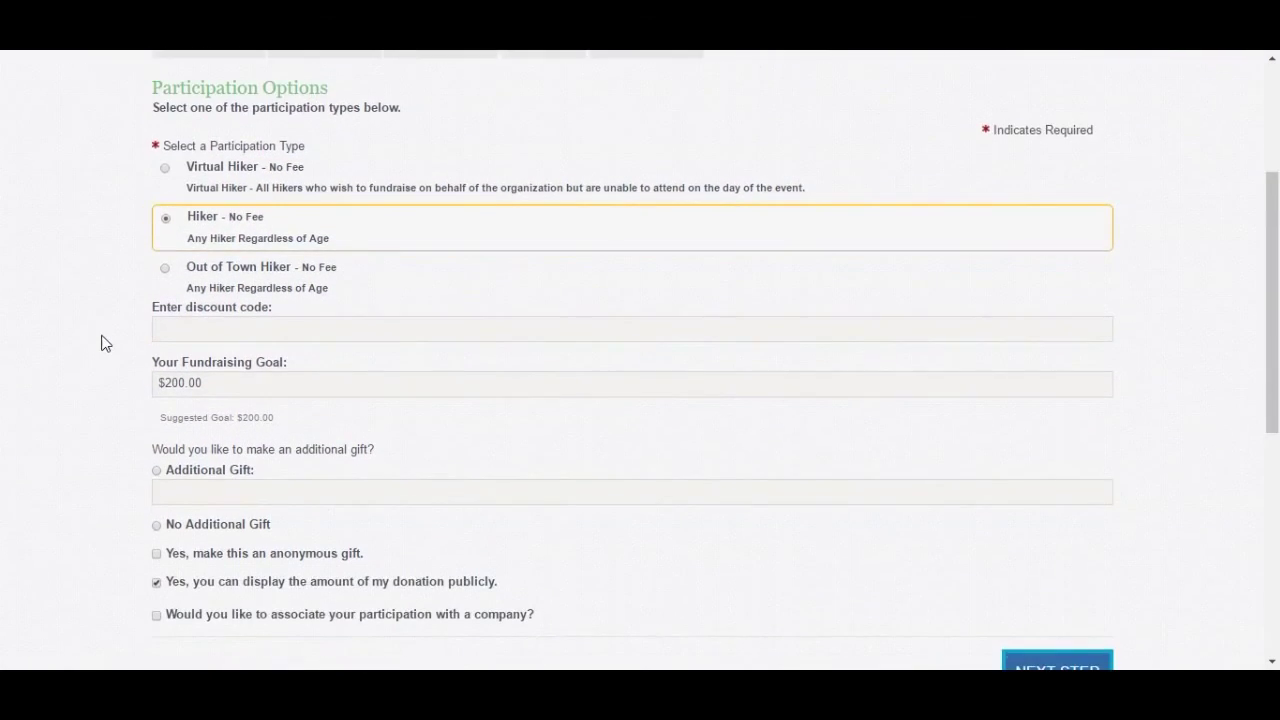
scroll(101, 343, "down", 1)
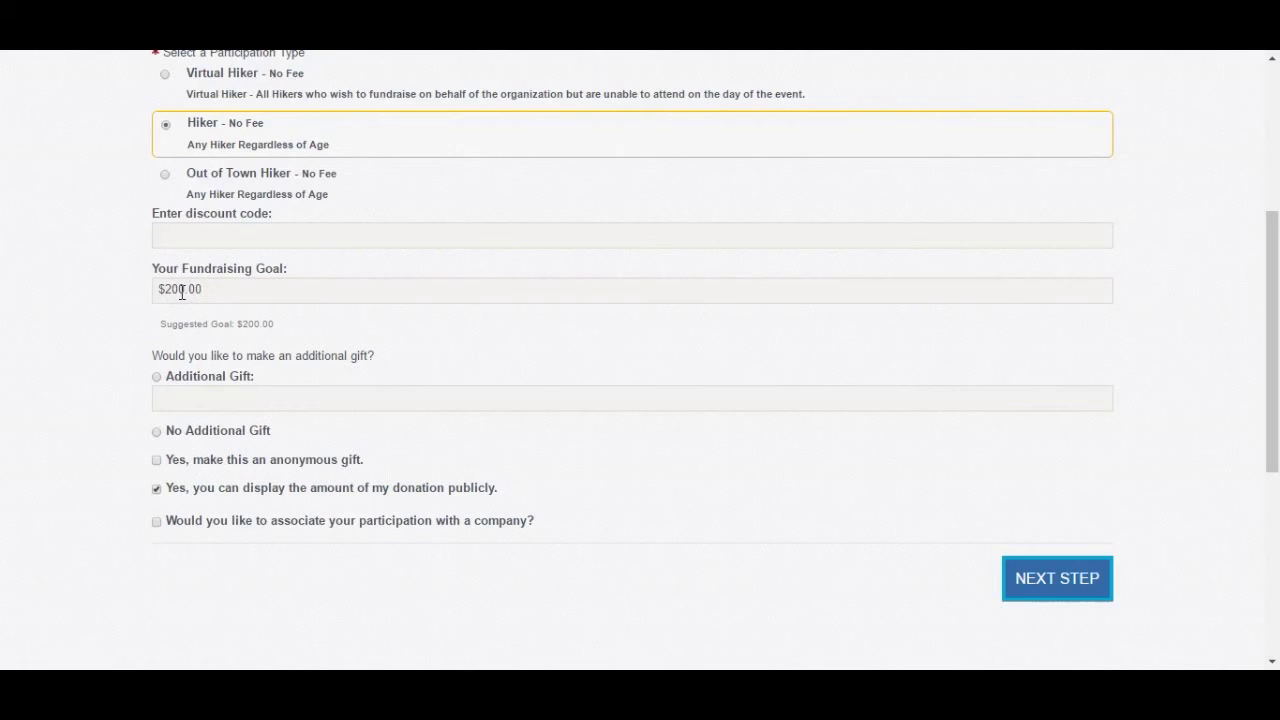
left_click(218, 230)
scroll(136, 394, "down", 1)
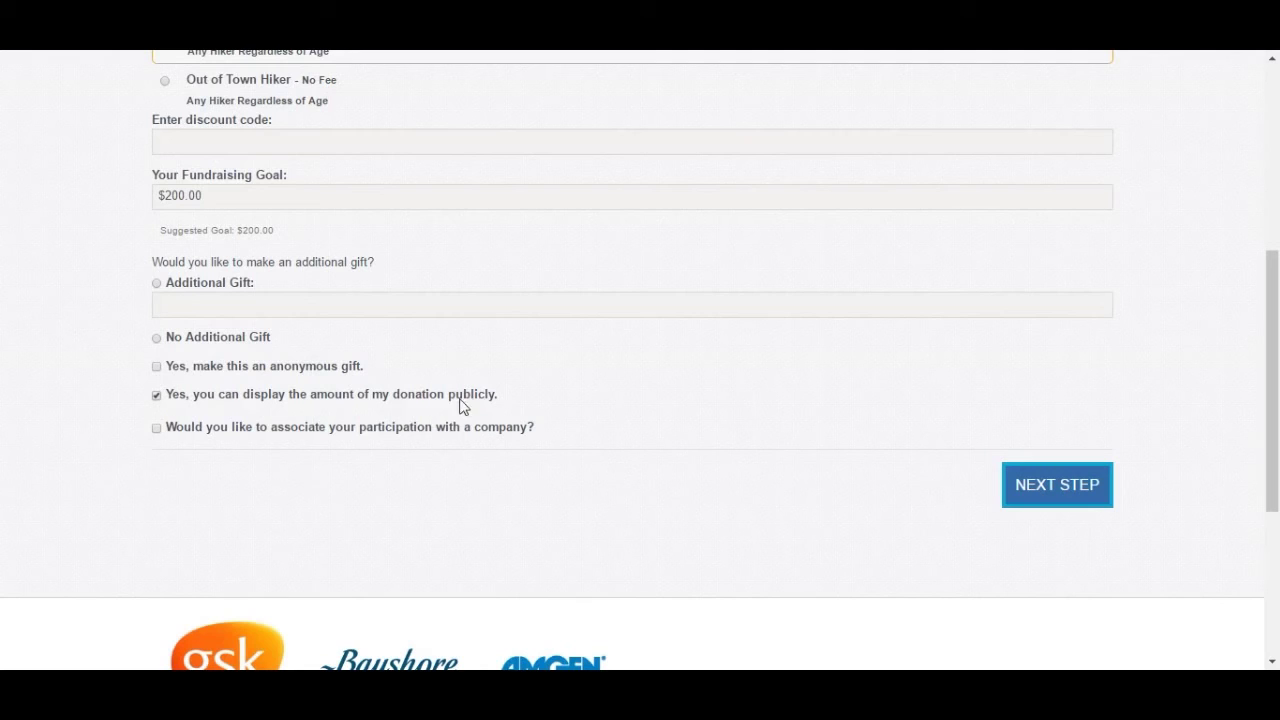
left_click(156, 430)
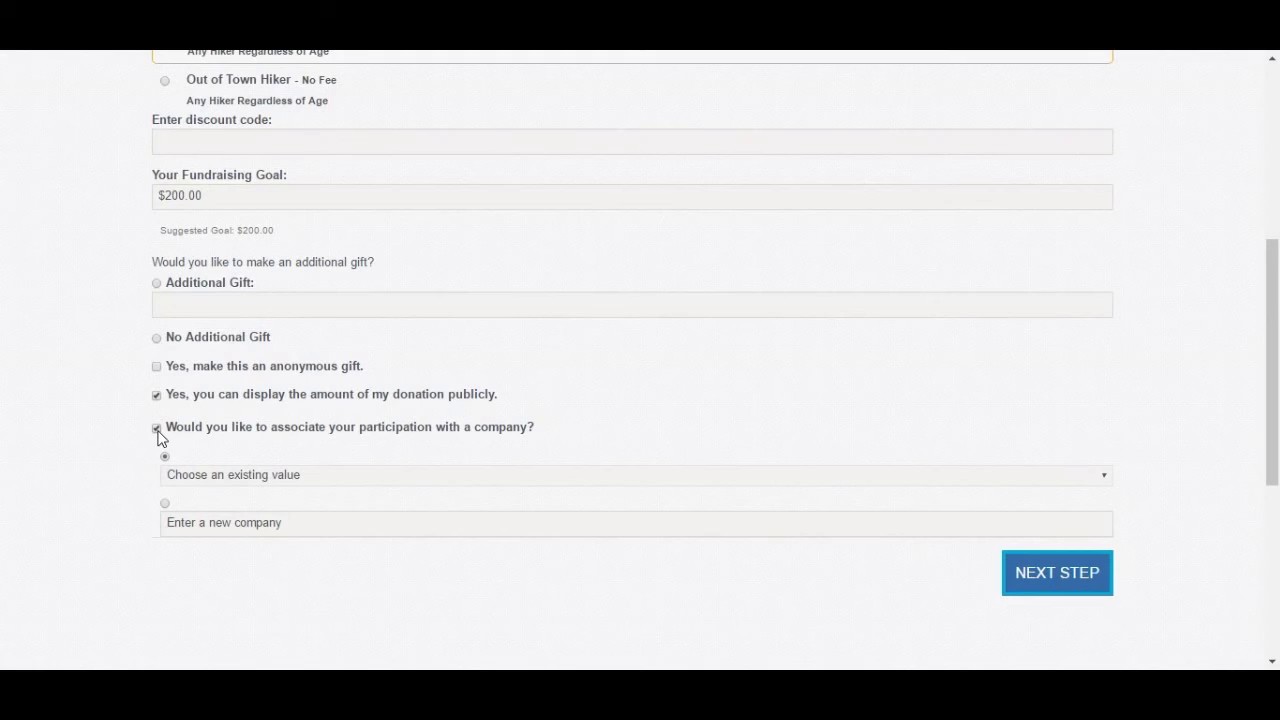
left_click(158, 435)
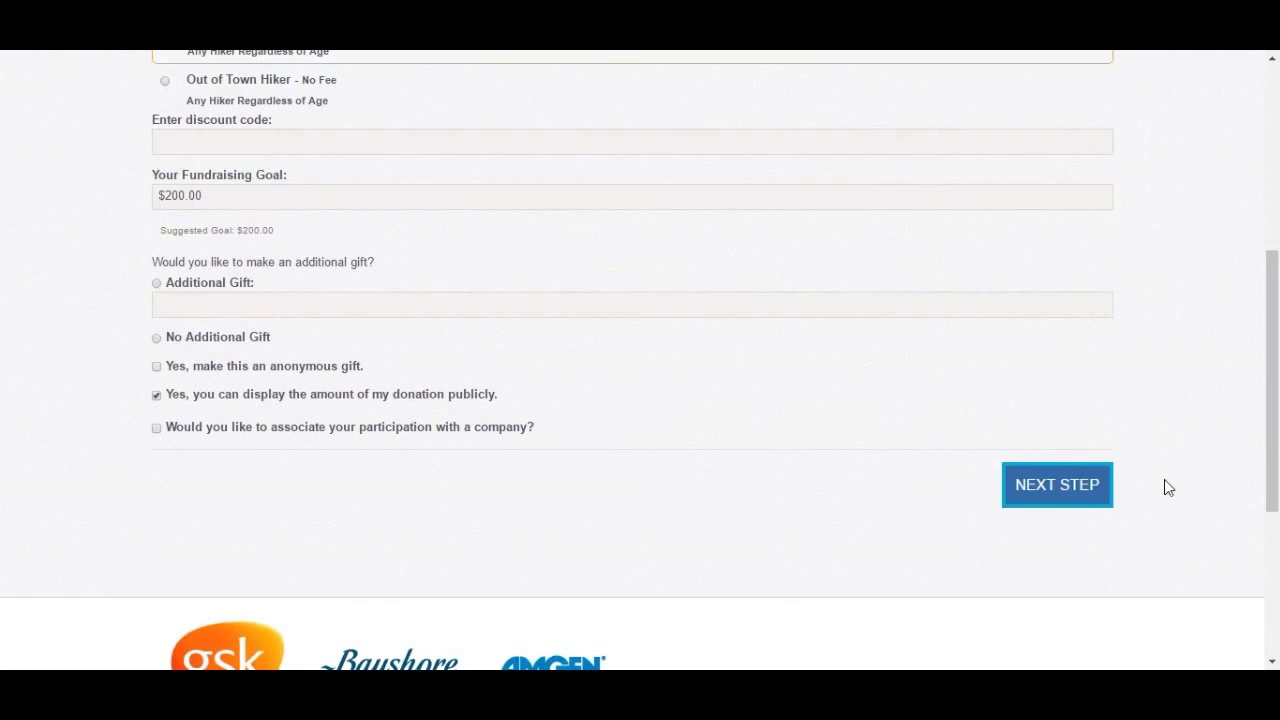
- Continue to Enter Details and scroll to the New User / Returning User section
left_click(1057, 490)
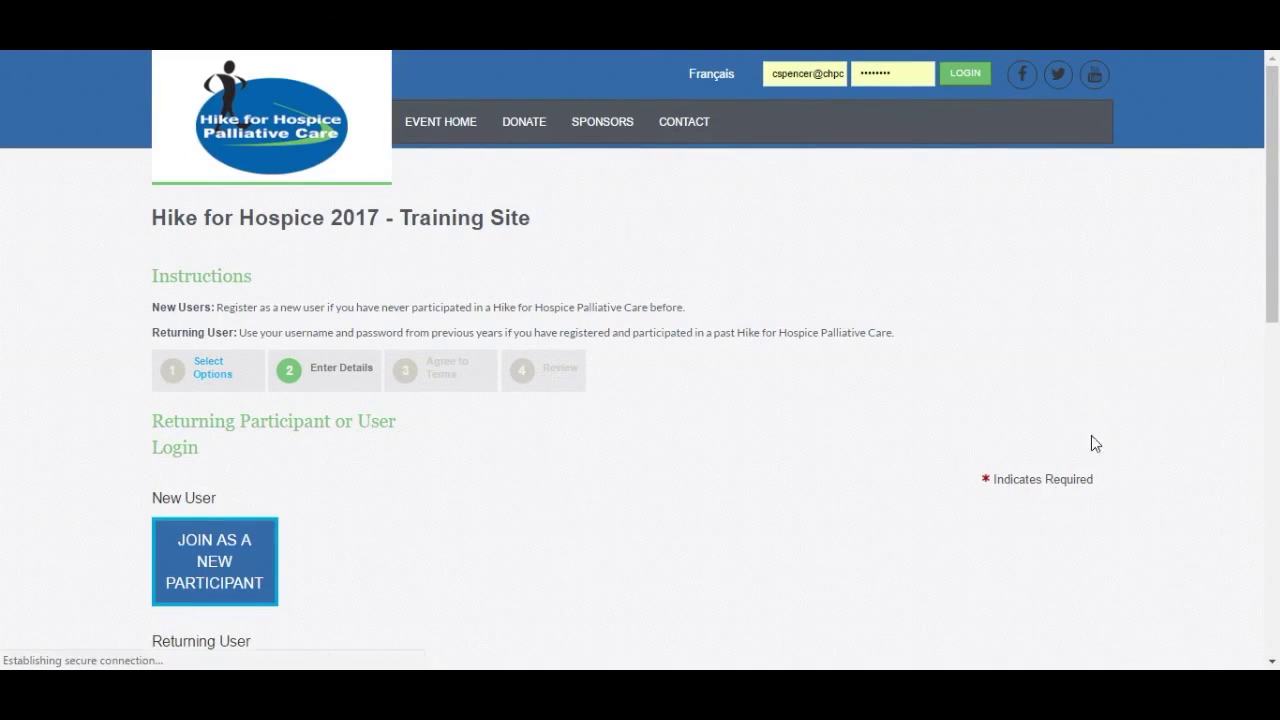
scroll(1117, 383, "down", 3)
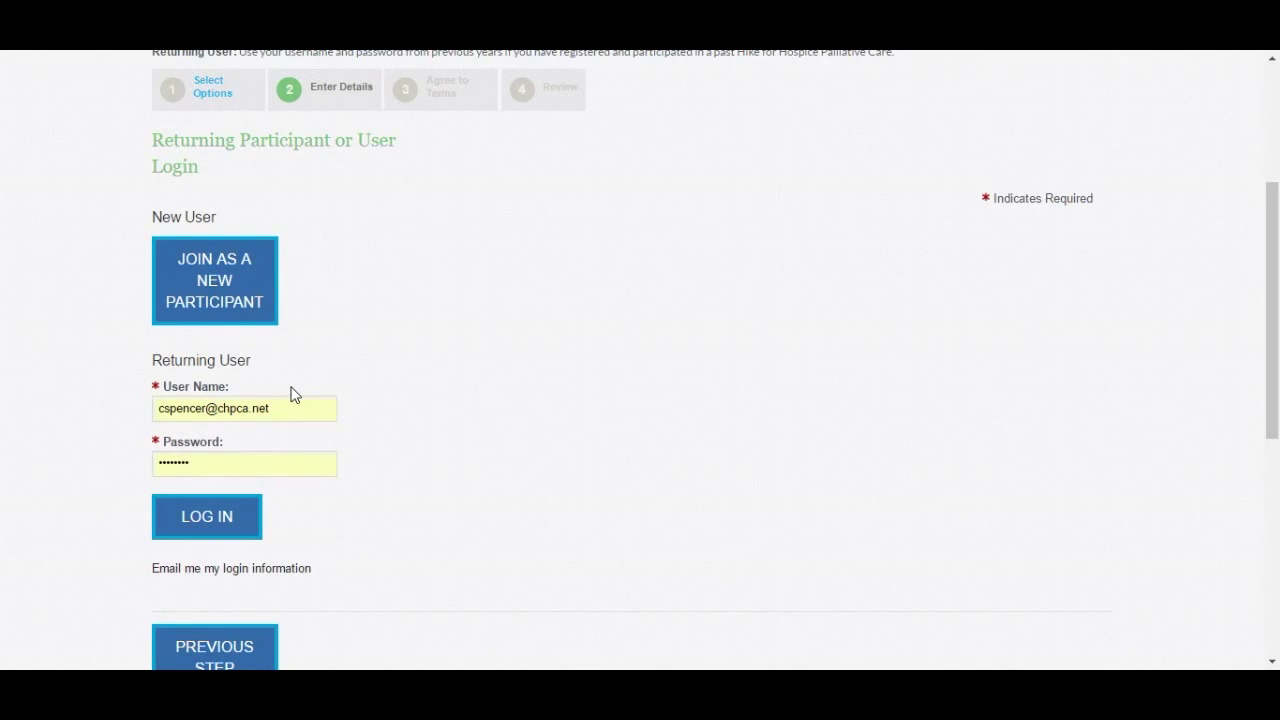
- Join as a new participant and enter the participant's first and last name
left_click(212, 311)
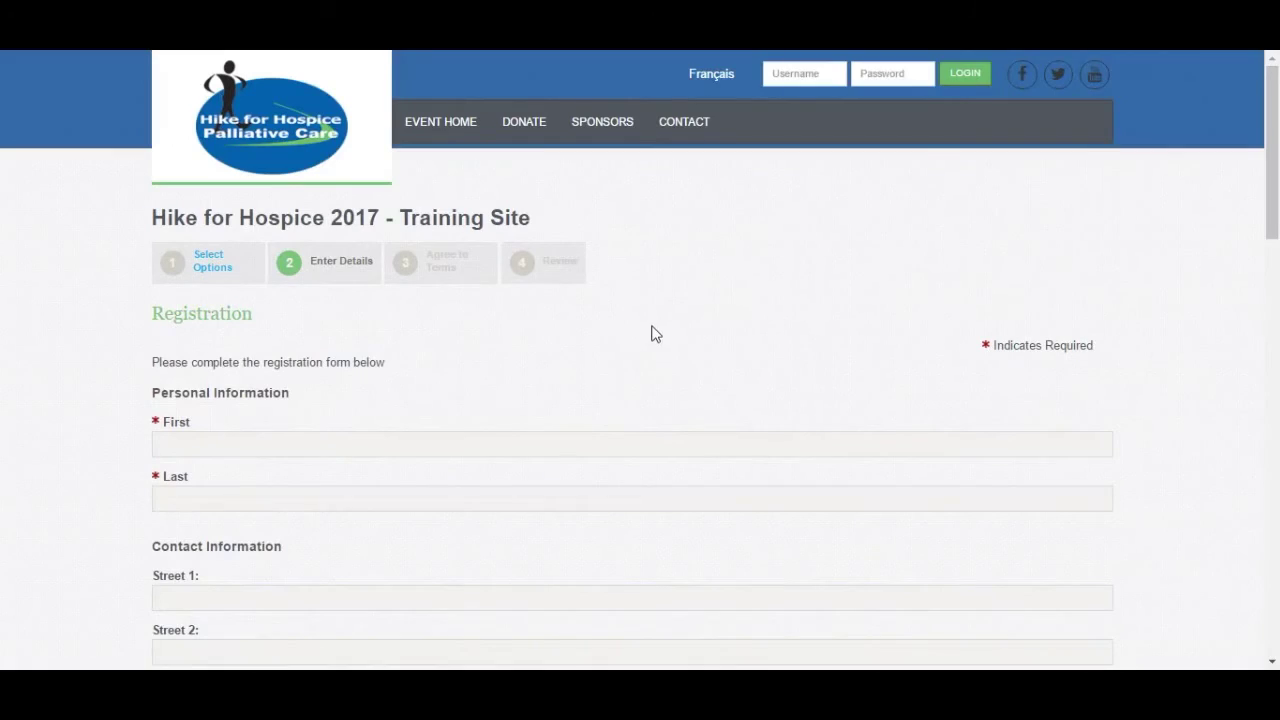
scroll(1276, 121, "down", 3)
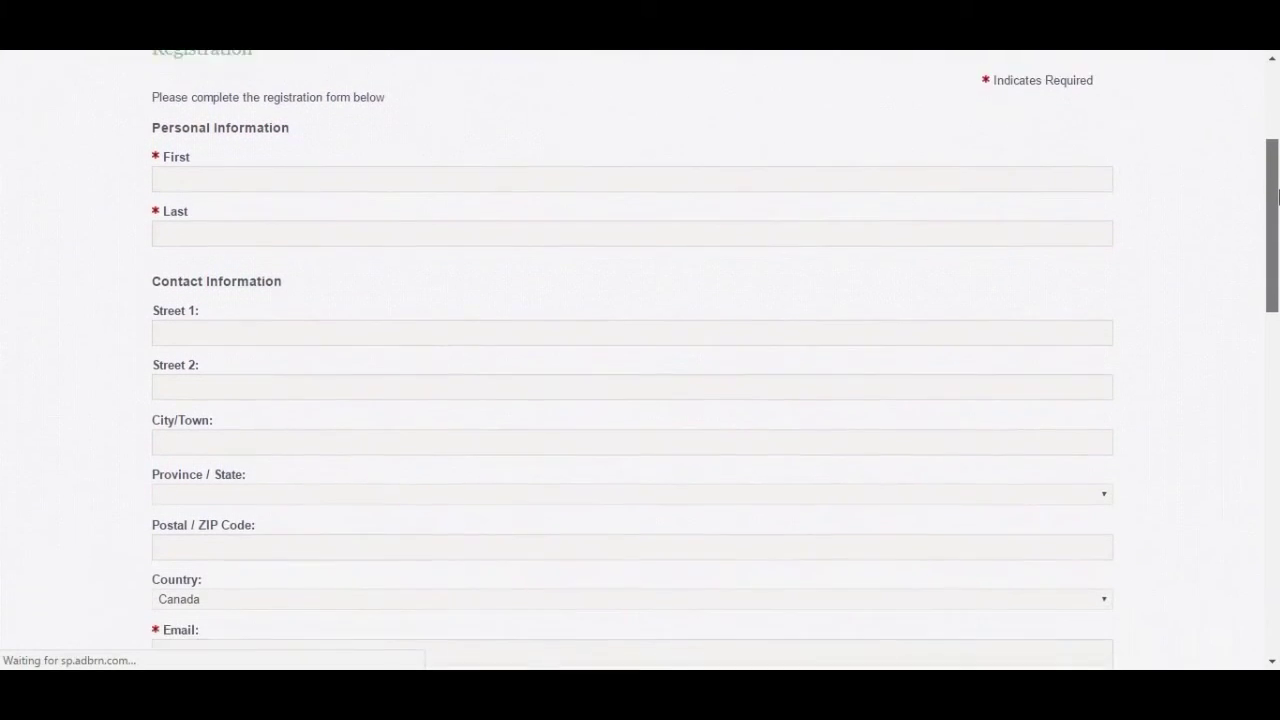
left_click(608, 130)
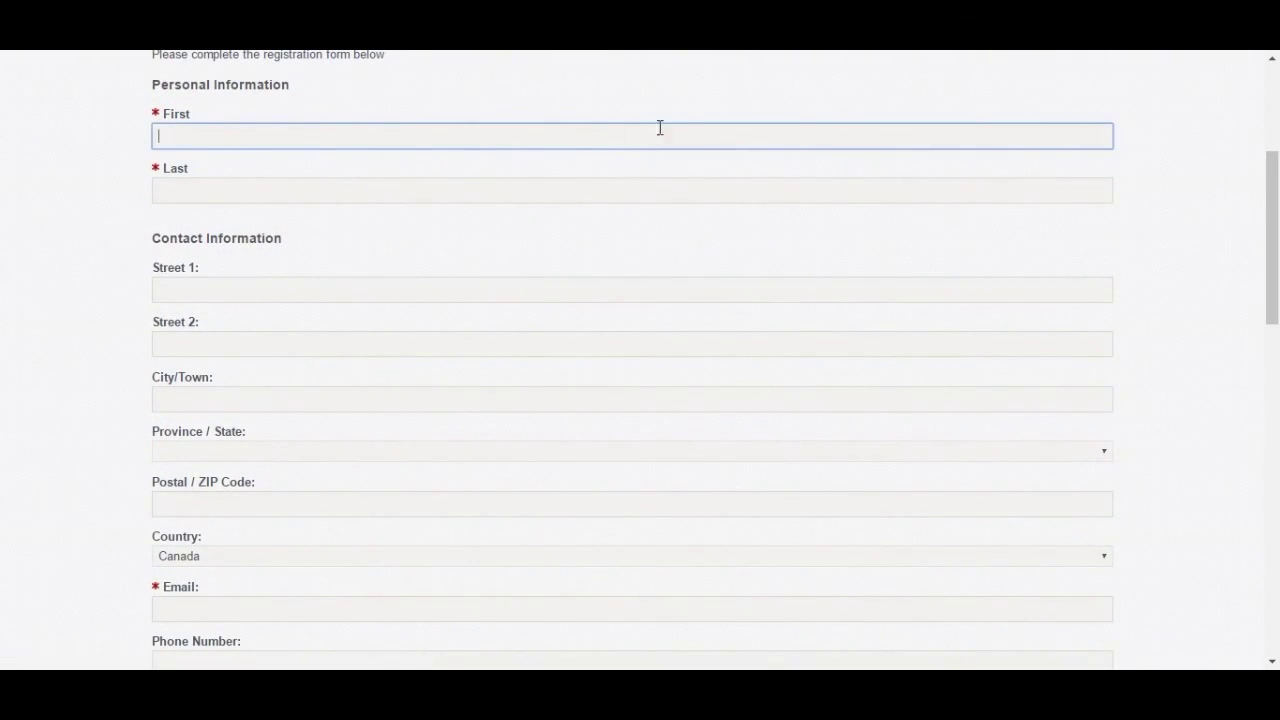
key("Tab")
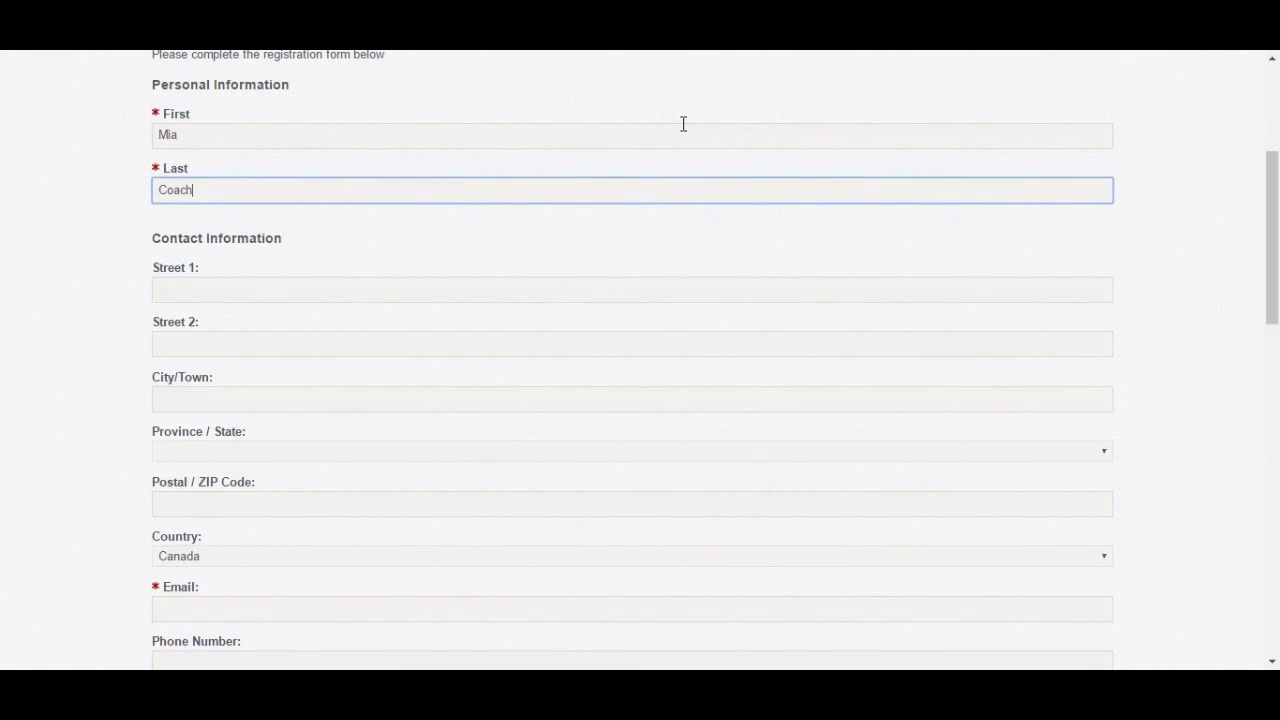
- Enter the participant's e-mail address in the required Email field
scroll(229, 309, "down", 1)
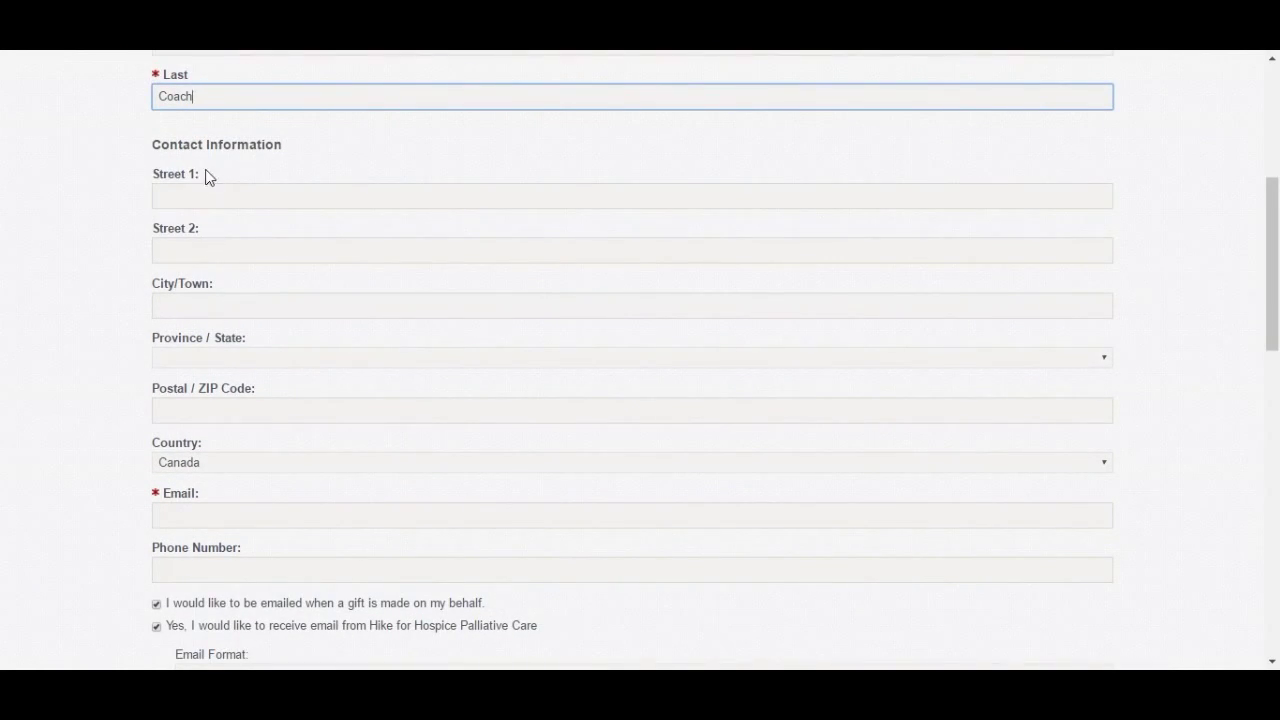
scroll(244, 440, "down", 2)
left_click(224, 331)
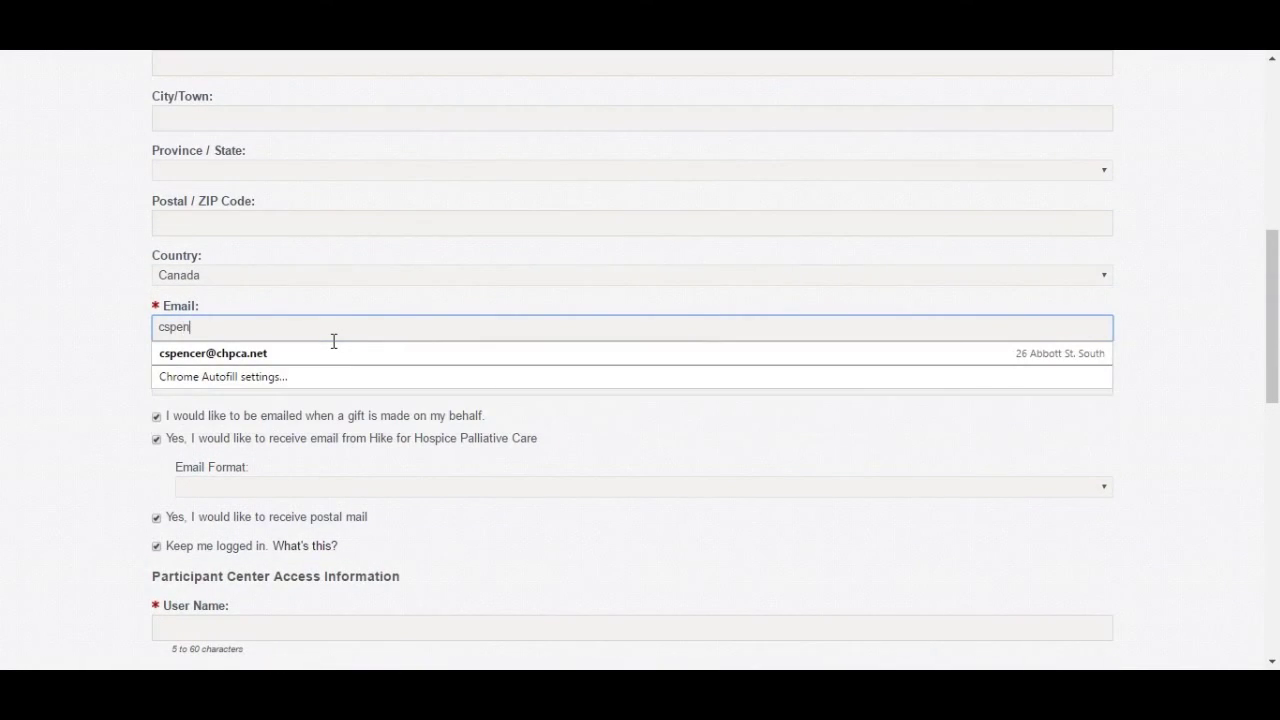
left_click(70, 333)
scroll(74, 360, "down", 3)
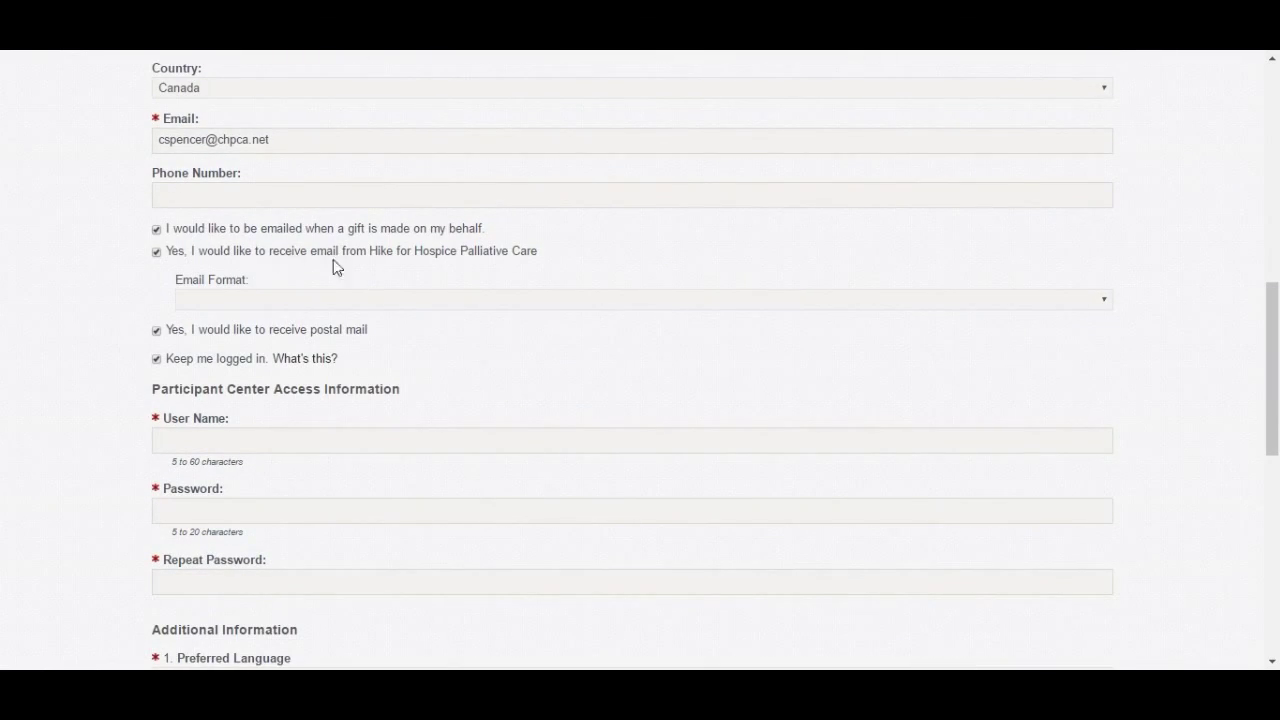
- Set the e-mail format to HTML
left_click(381, 302)
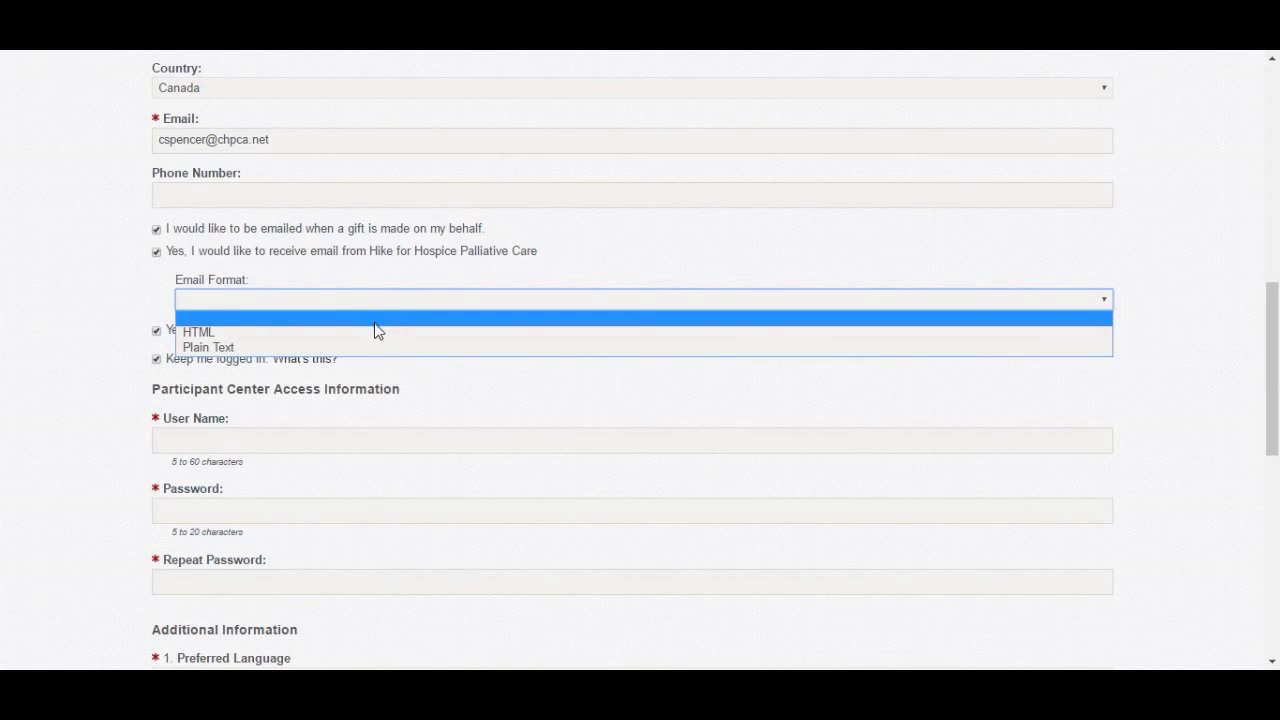
left_click(371, 332)
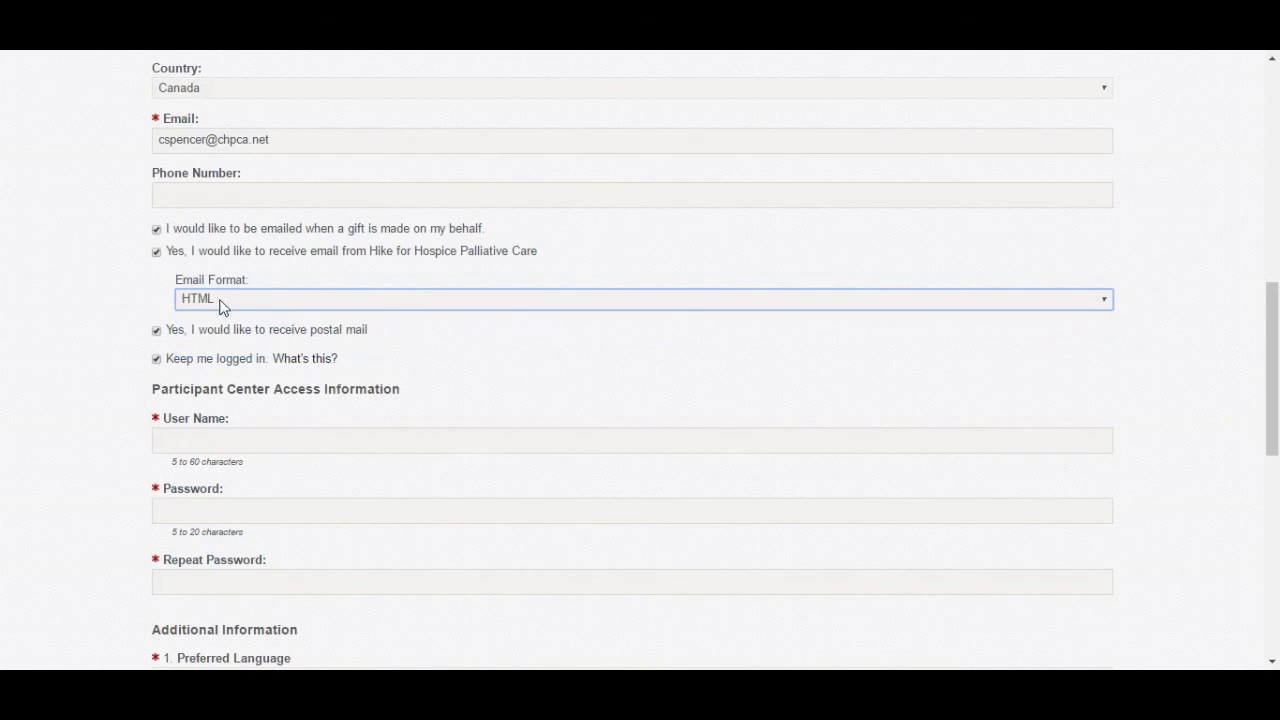
scroll(140, 287, "down", 1)
scroll(111, 283, "down", 1)
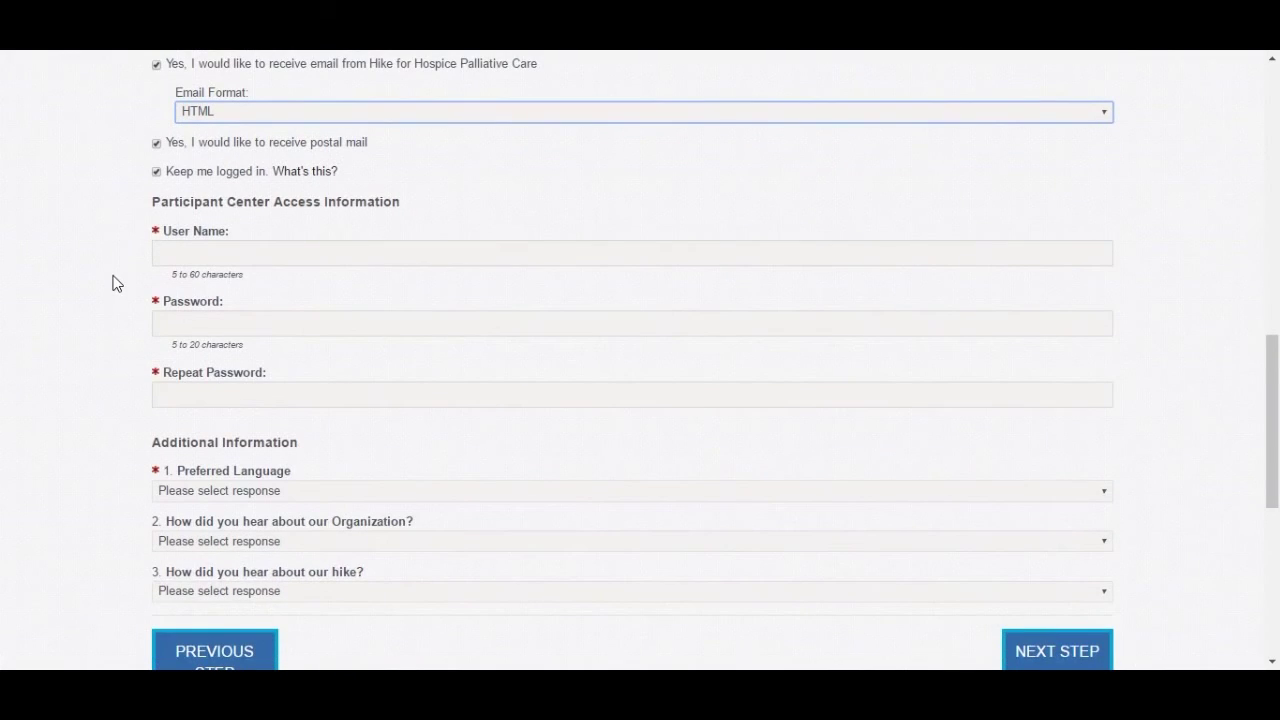
- Enter the participant's user name, then type and repeat the account password
left_click(183, 252)
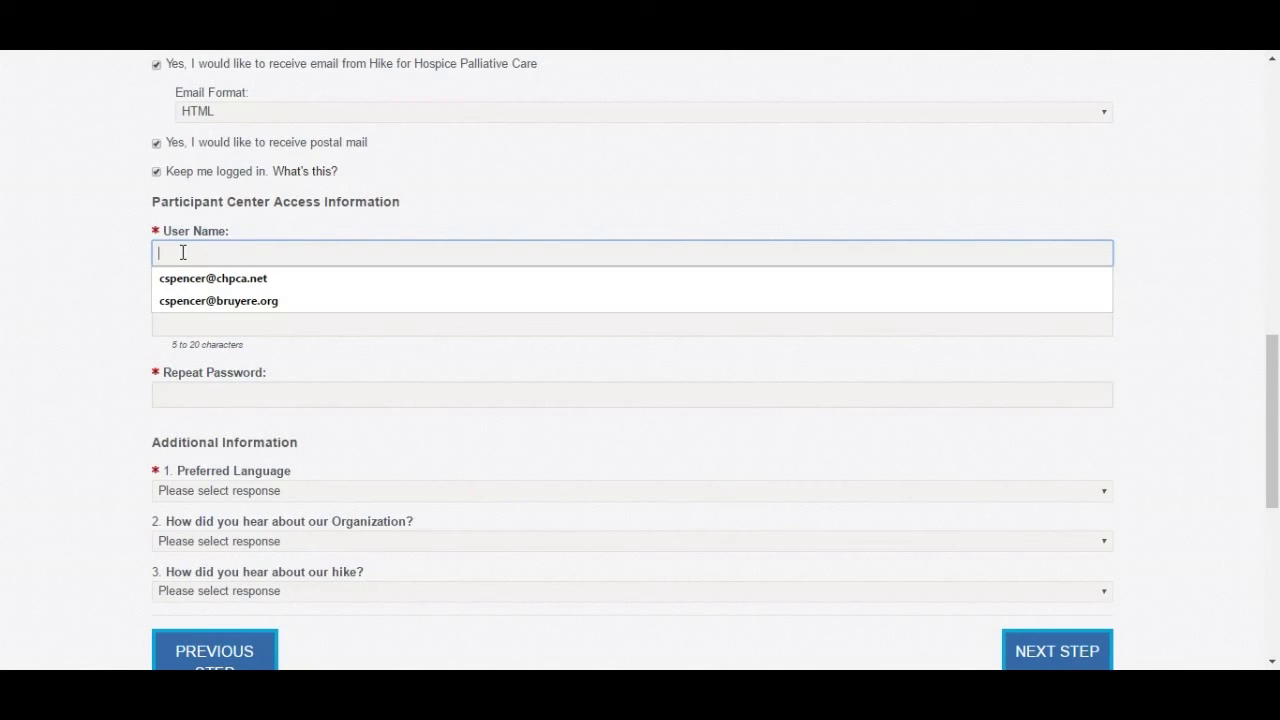
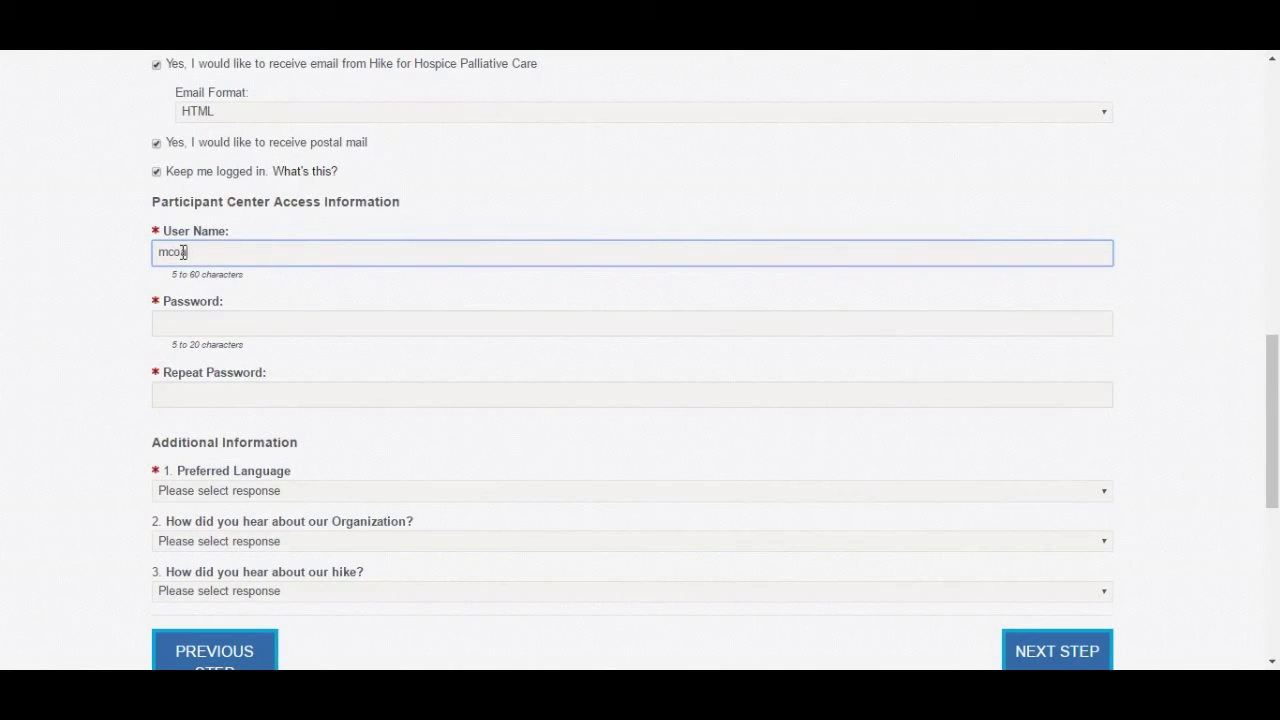
left_click(210, 321)
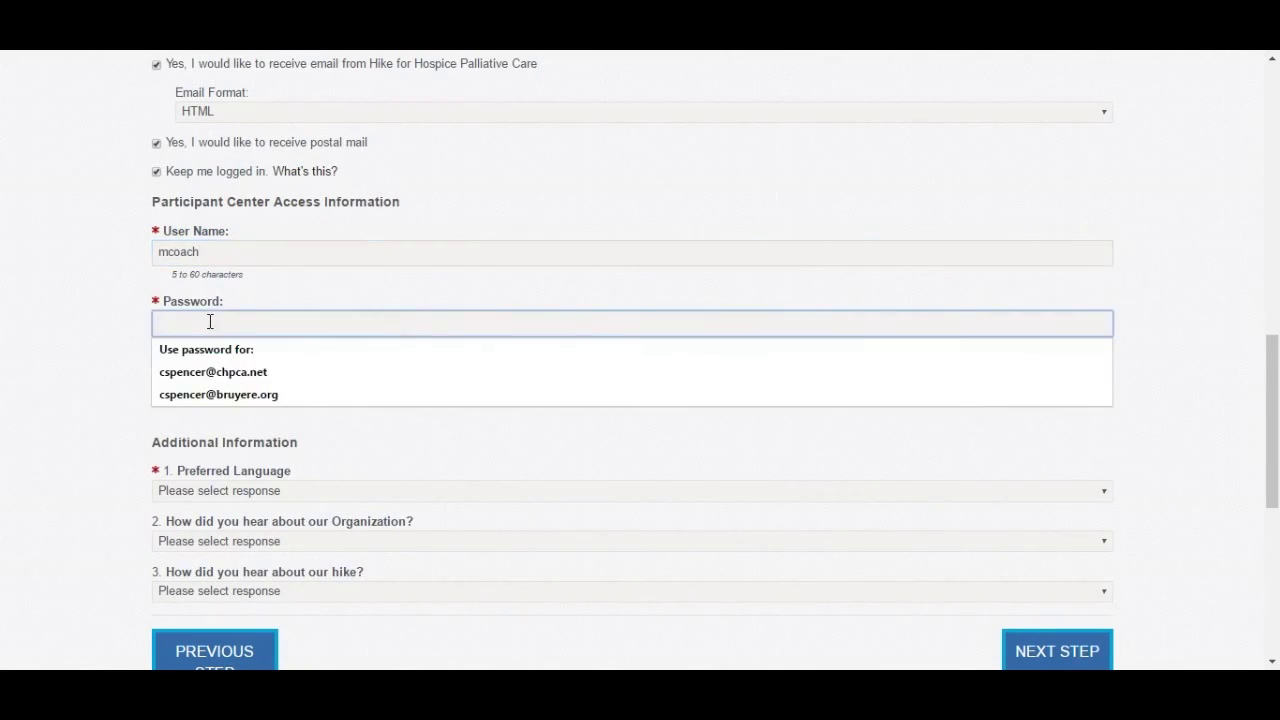
type("pa")
key("BackSpace")
key("BackSpace")
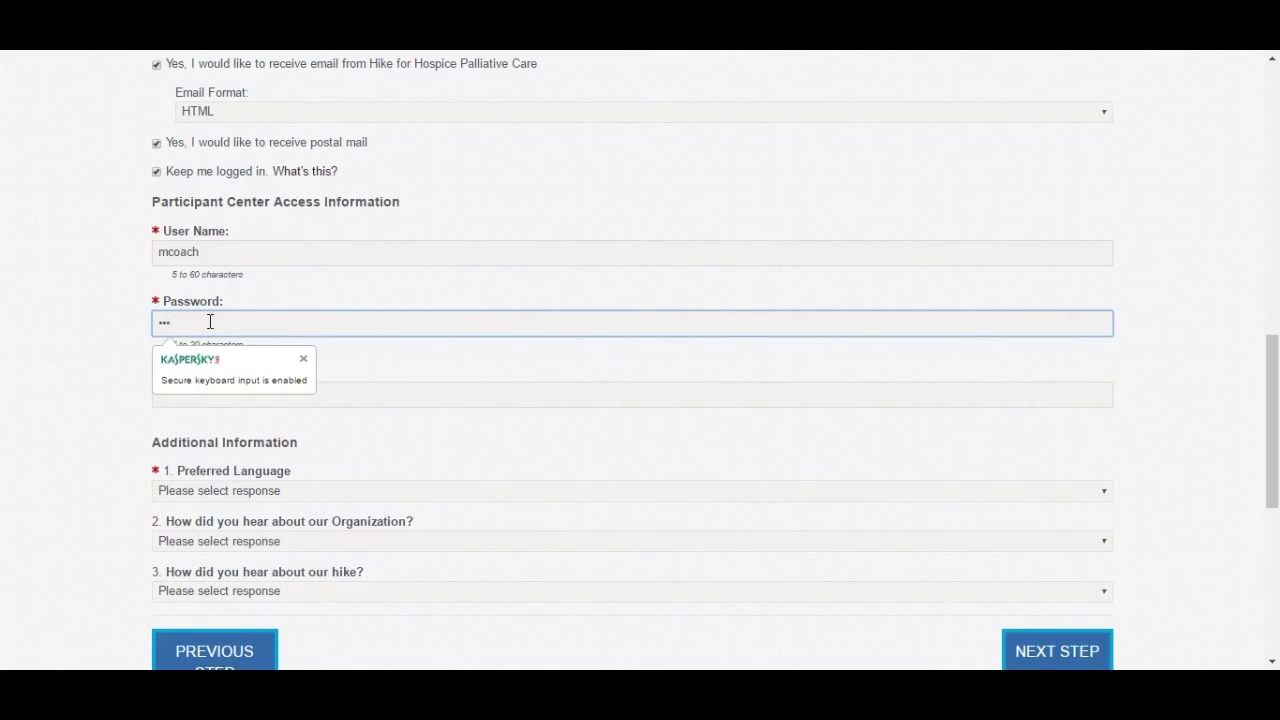
type("passwo")
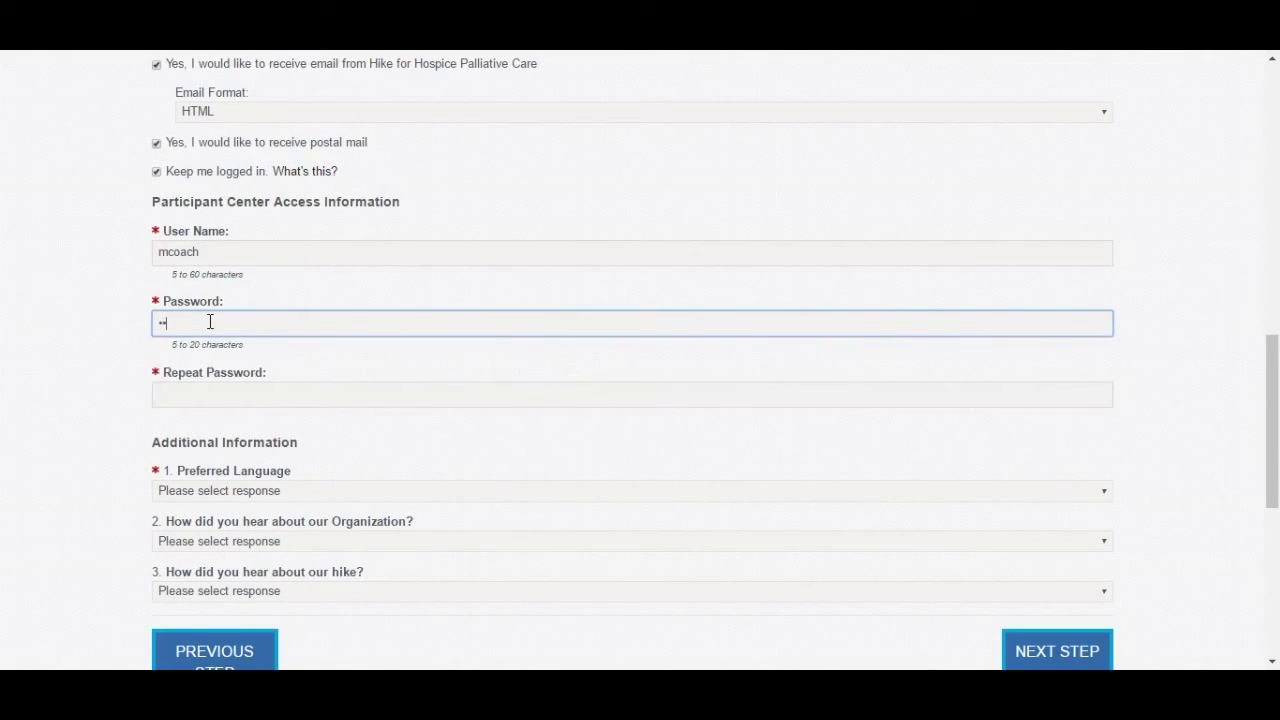
type("rd")
key("Tab")
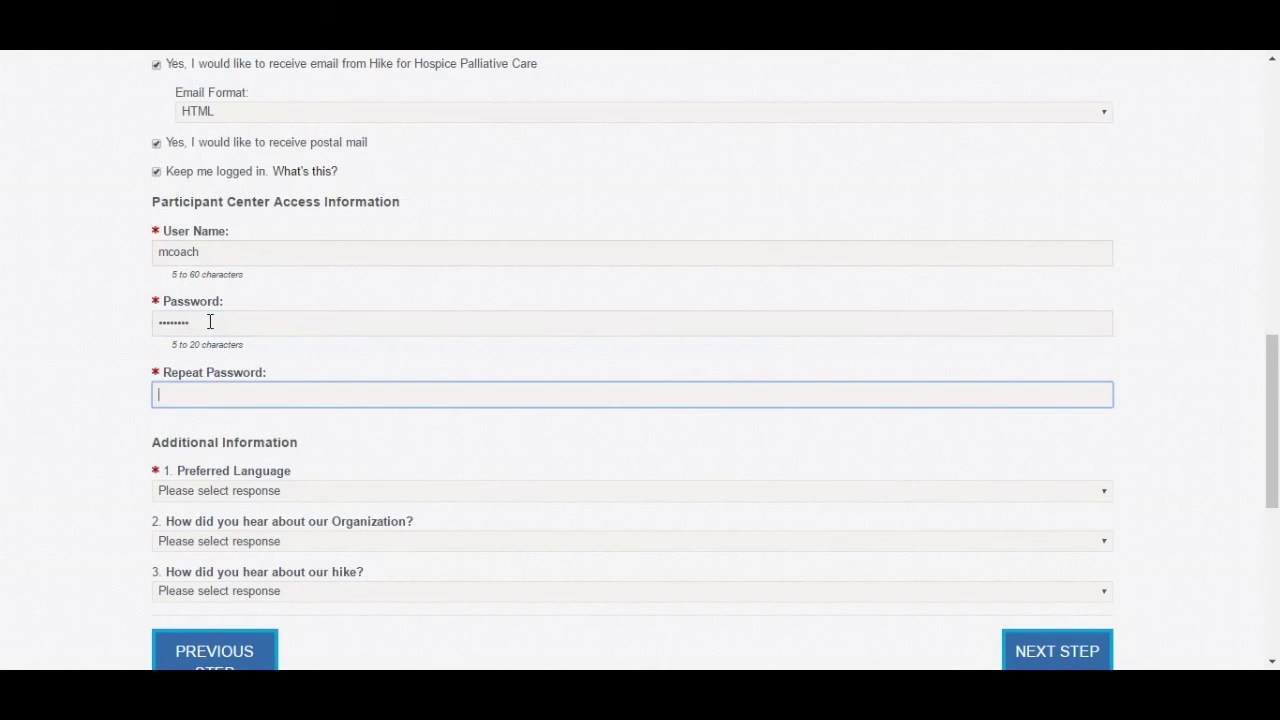
type("password")
left_click(246, 466)
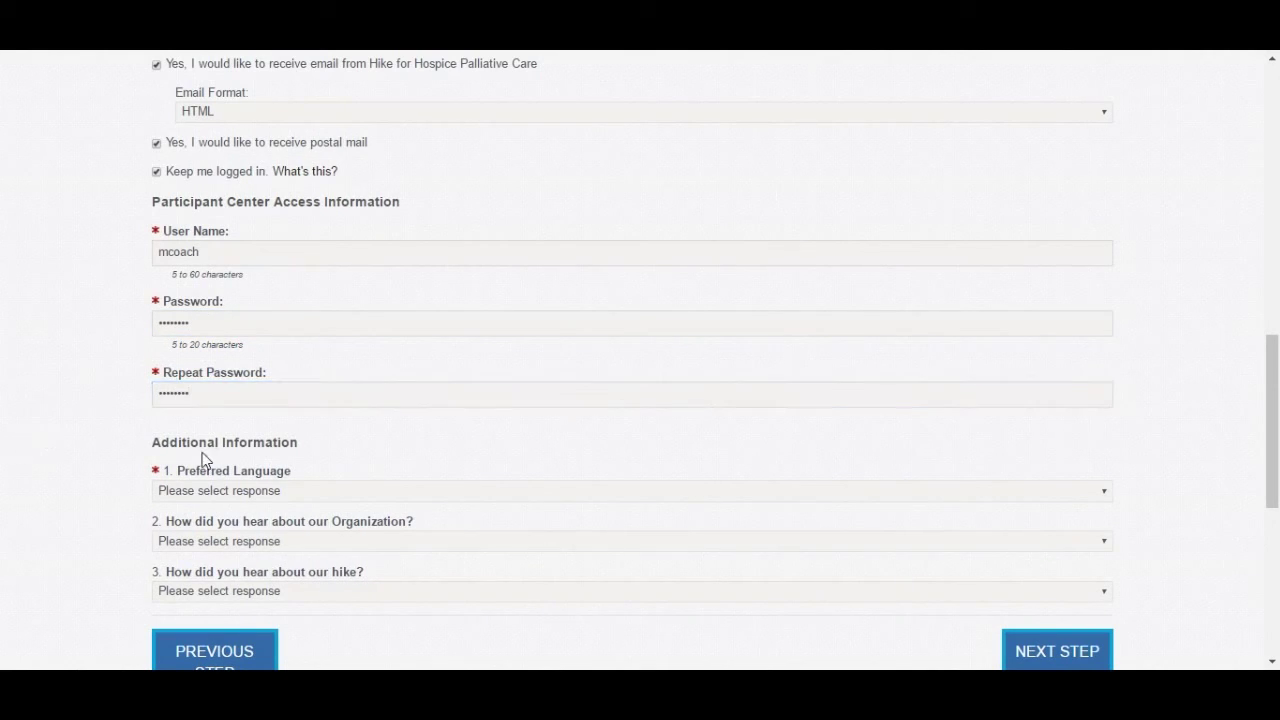
scroll(260, 450, "down", 1)
- Set Preferred Language to en_CA and answer both how-did-you-hear questions with Radio
left_click(279, 406)
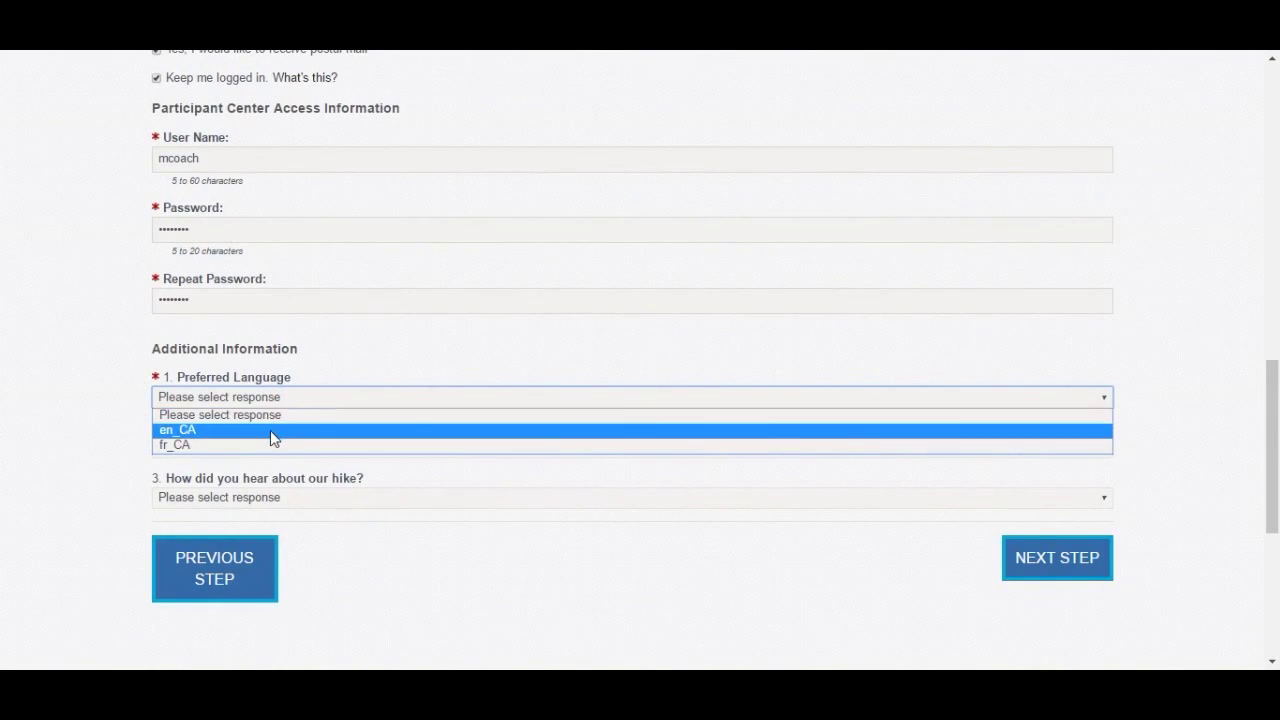
left_click(270, 430)
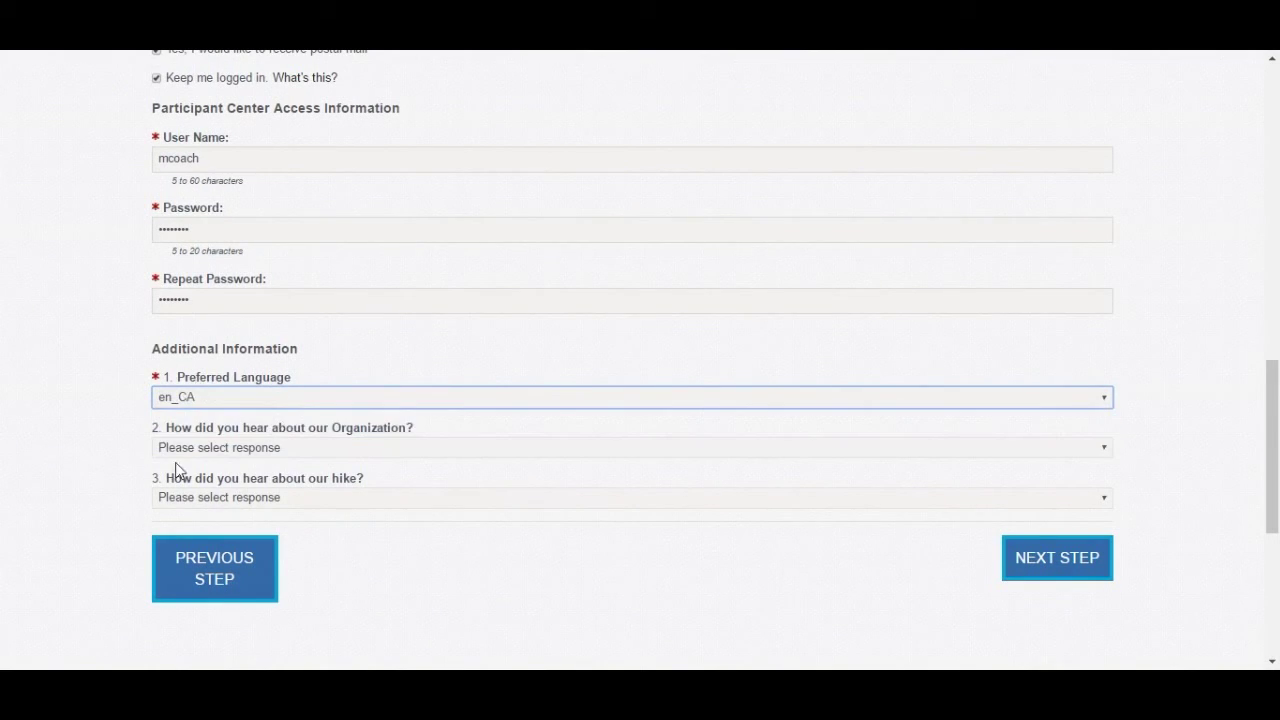
left_click(391, 448)
left_click(391, 492)
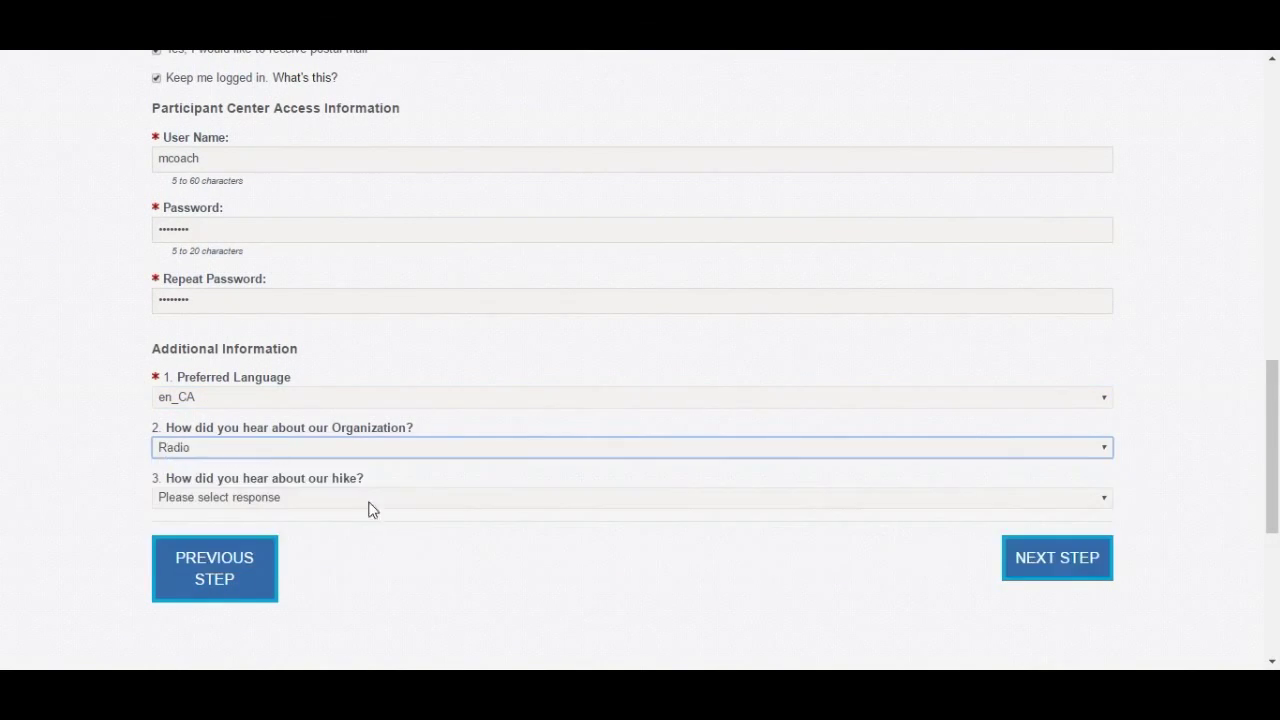
left_click(364, 498)
left_click(362, 545)
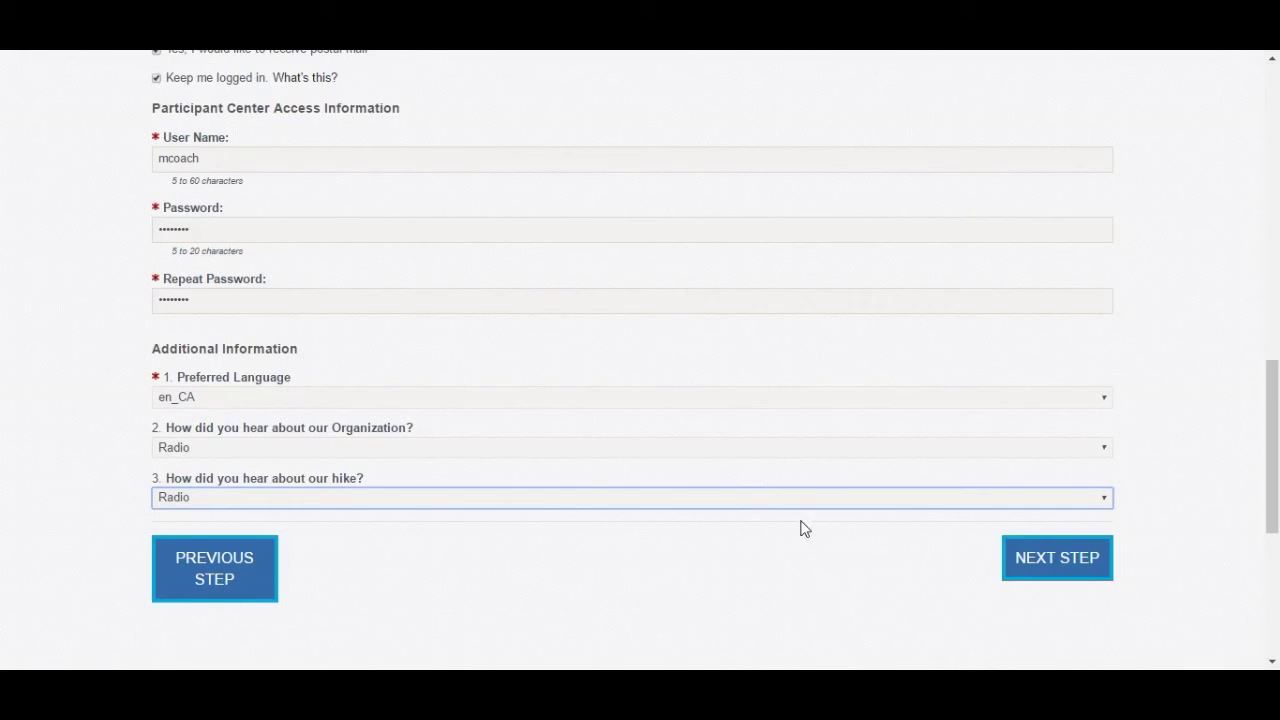
- Move to the waiver, decline Chrome's password save, and agree to the terms and conditions
left_click(1047, 565)
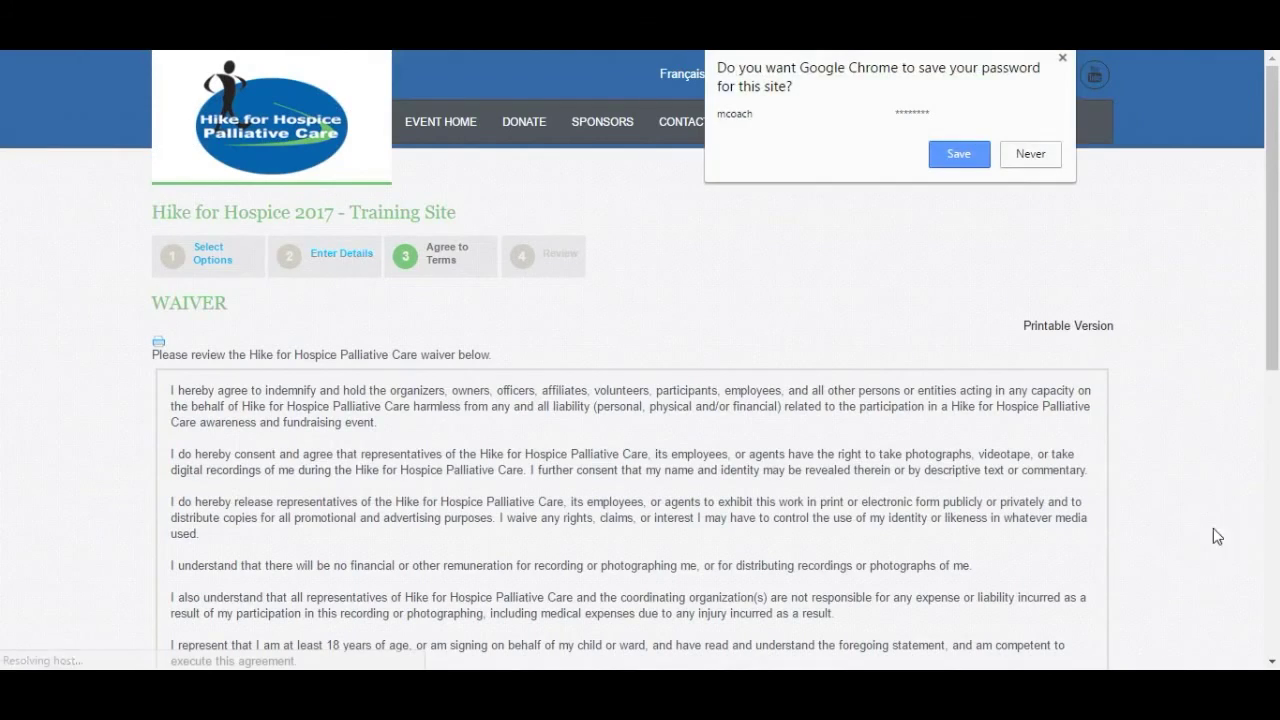
left_click(1030, 153)
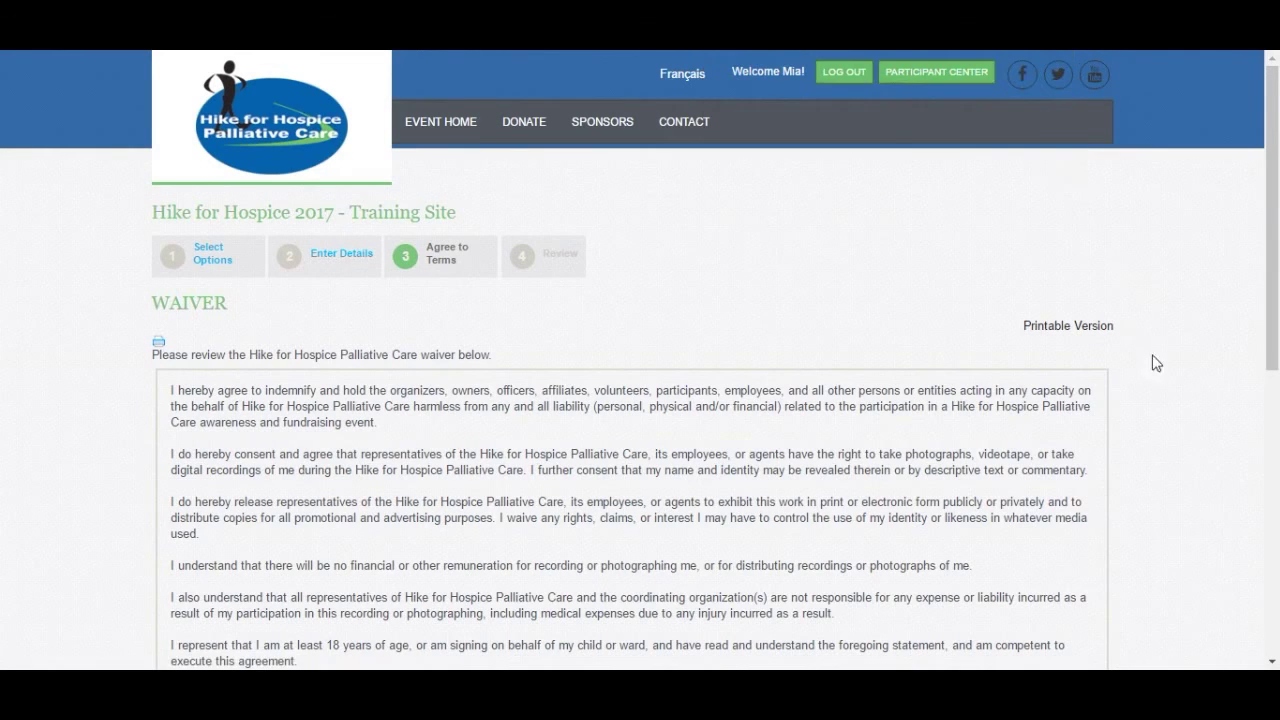
scroll(1174, 449, "down", 3)
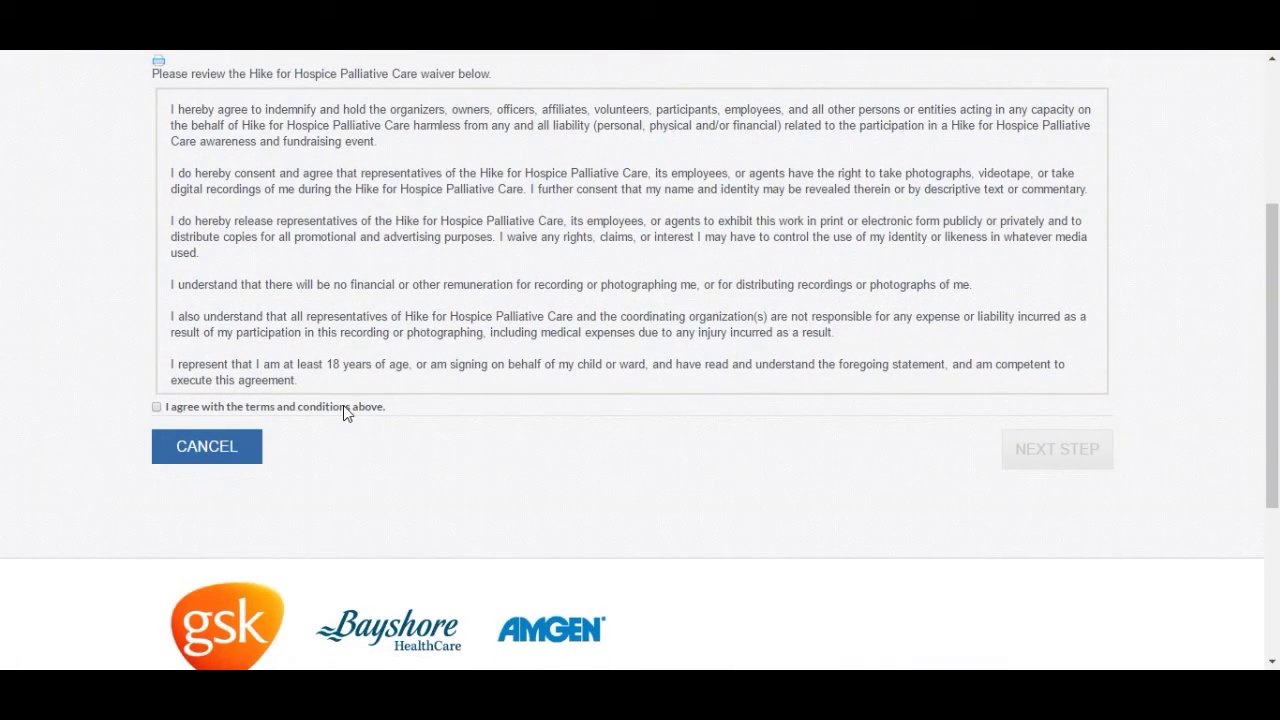
left_click(266, 410)
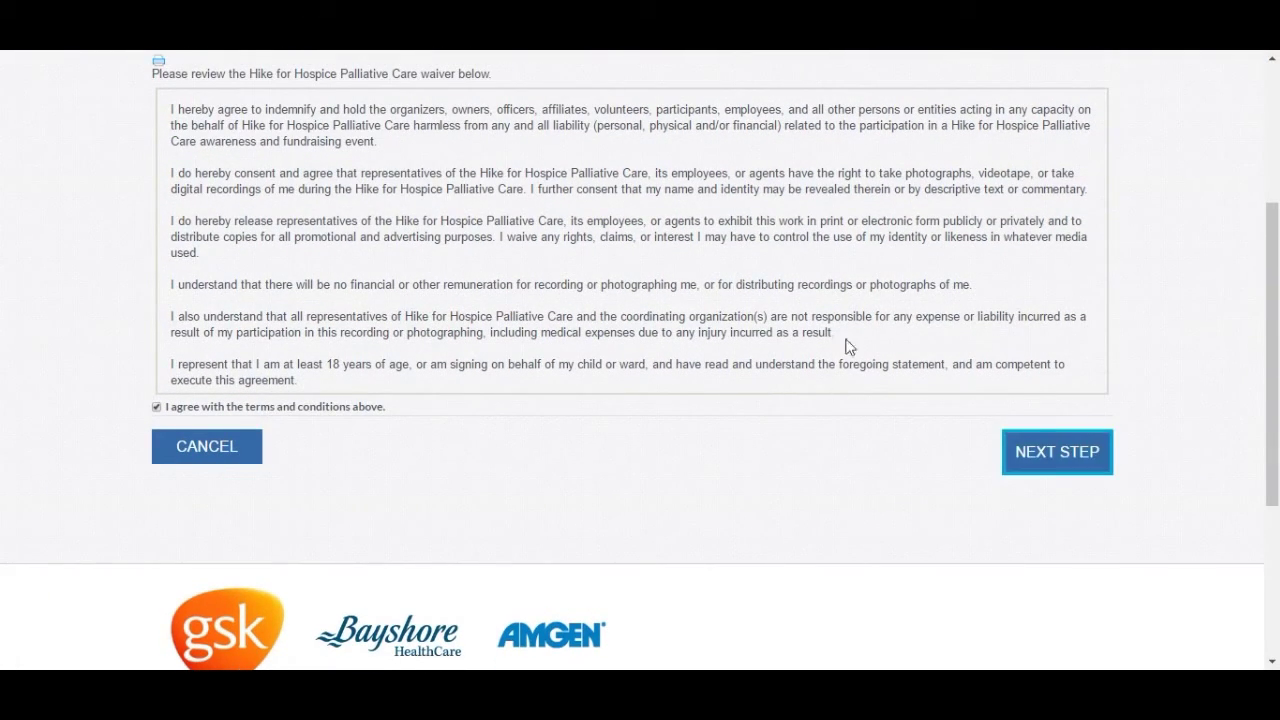
scroll(972, 284, "up", 1)
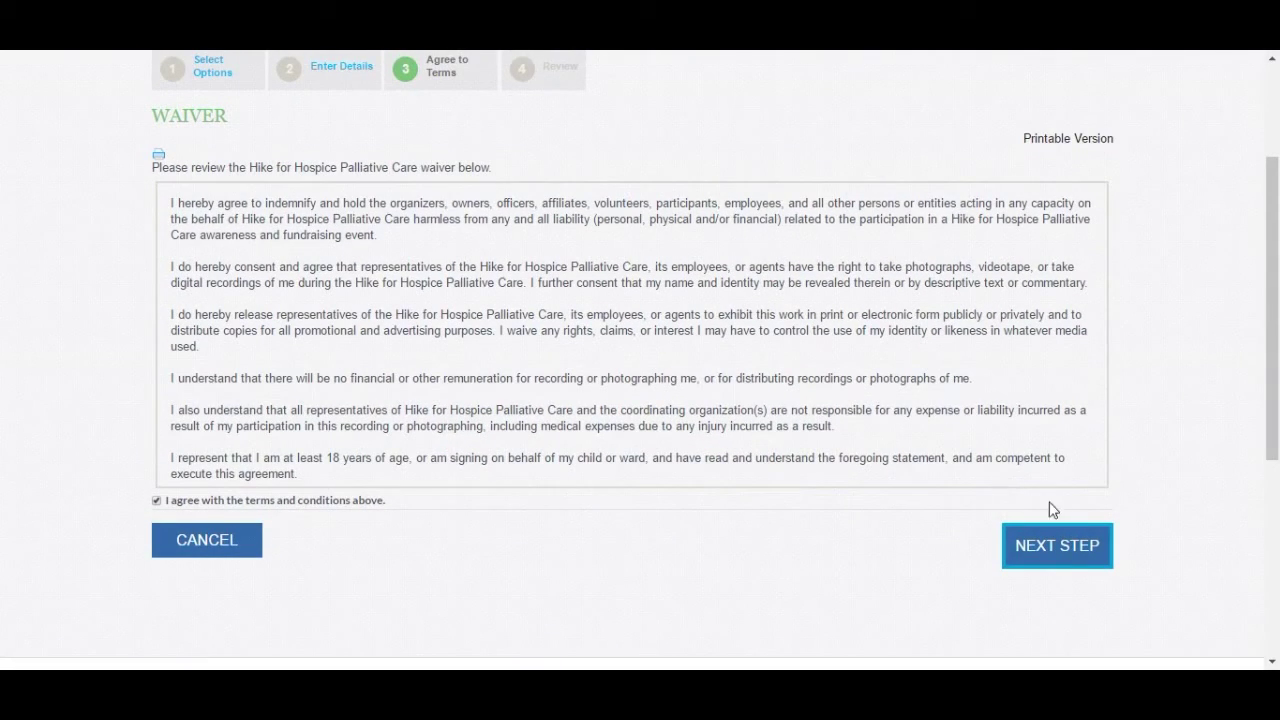
- Continue to the Review page and scroll to the COMPLETE REGISTRATION button
left_click(1047, 558)
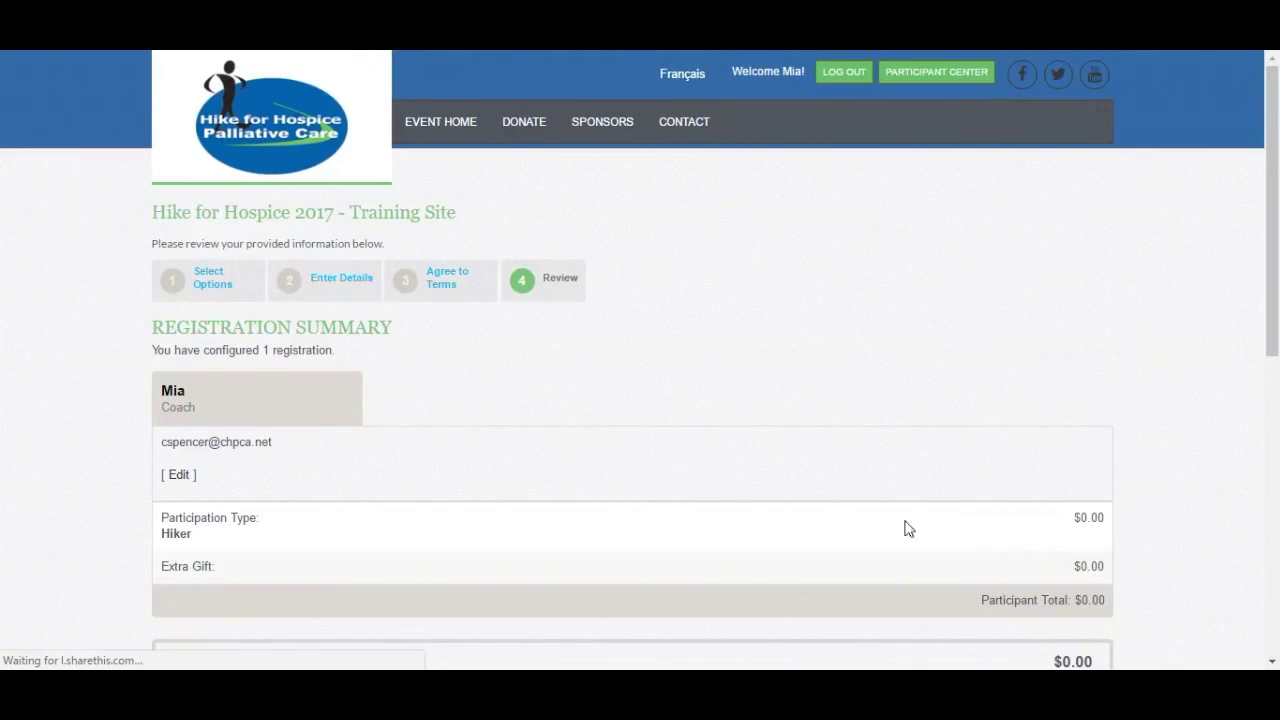
scroll(893, 517, "down", 1)
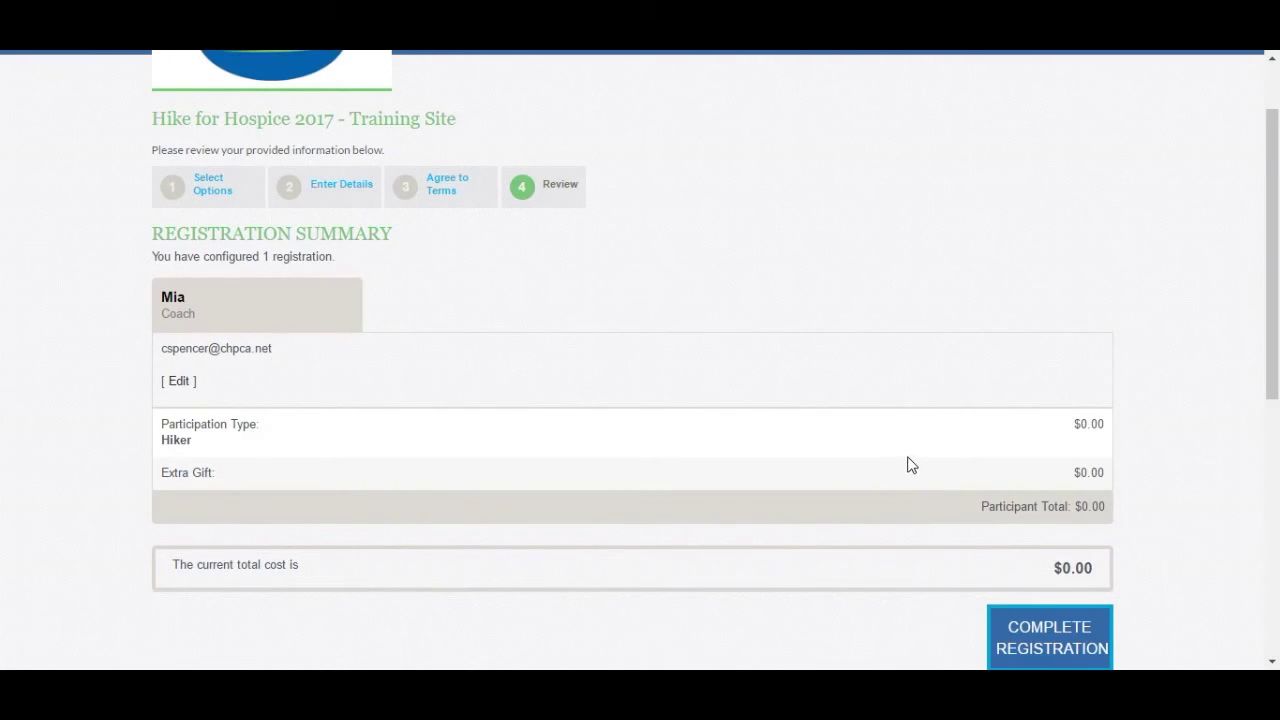
scroll(911, 465, "down", 3)
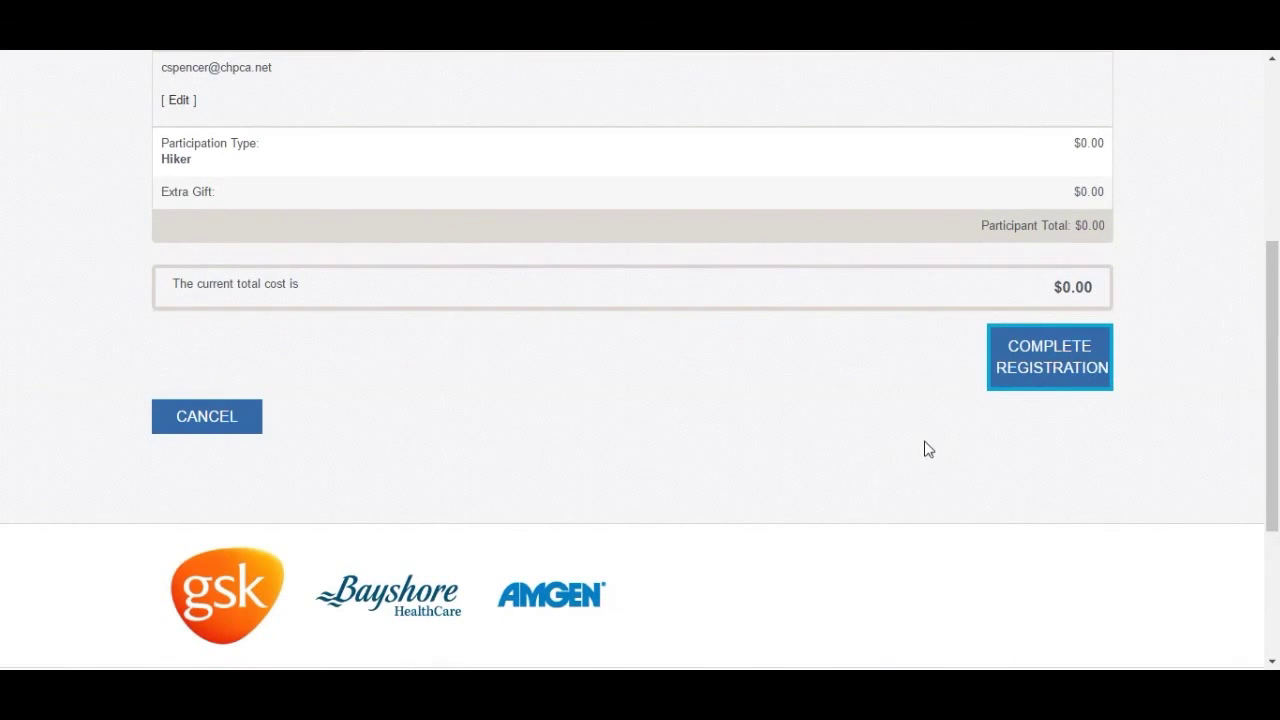
- Complete the registration, review the confirmation summaries, and go to the Participant Center
left_click(1058, 383)
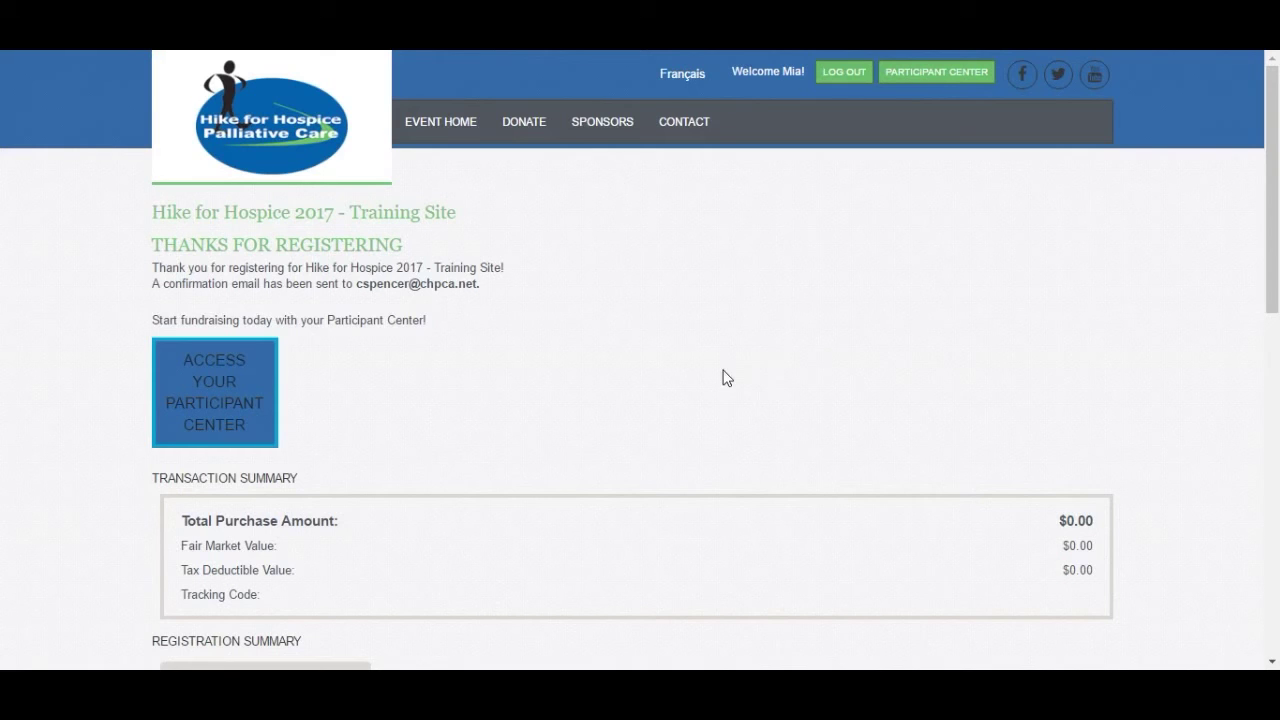
scroll(720, 380, "down", 1)
scroll(716, 380, "down", 1)
scroll(716, 378, "down", 1)
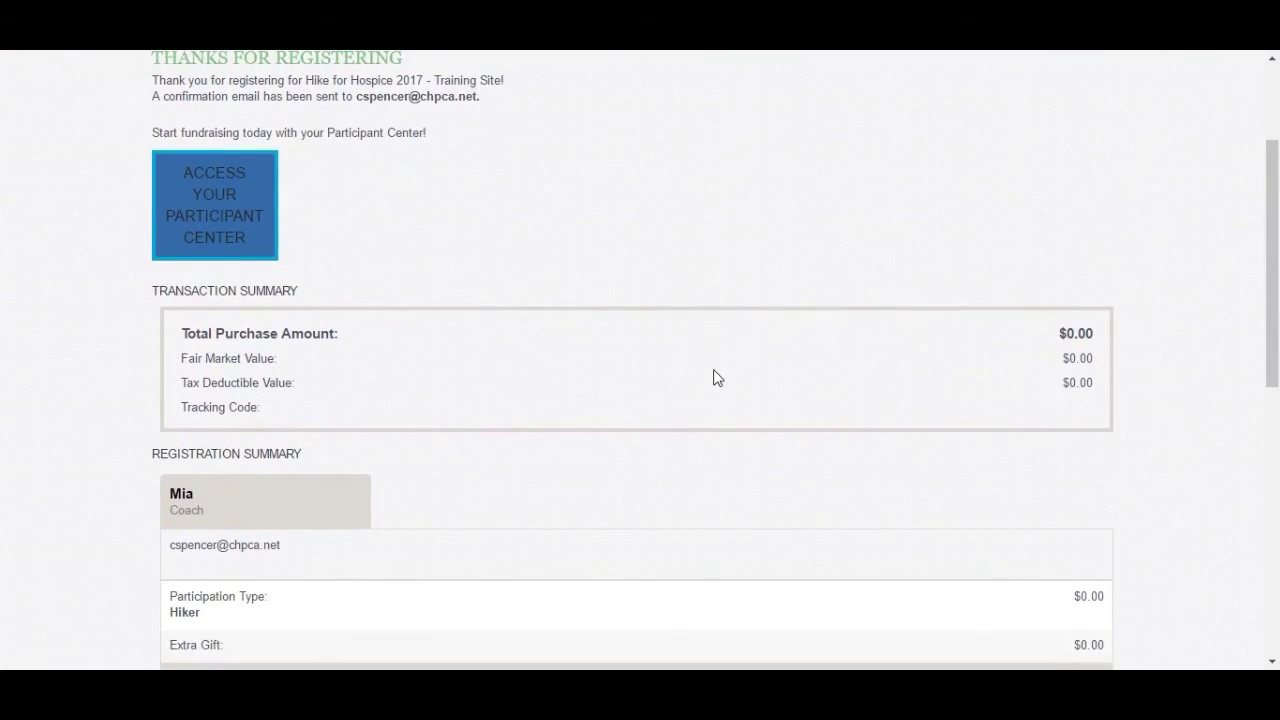
scroll(714, 376, "down", 1)
scroll(700, 375, "up", 1)
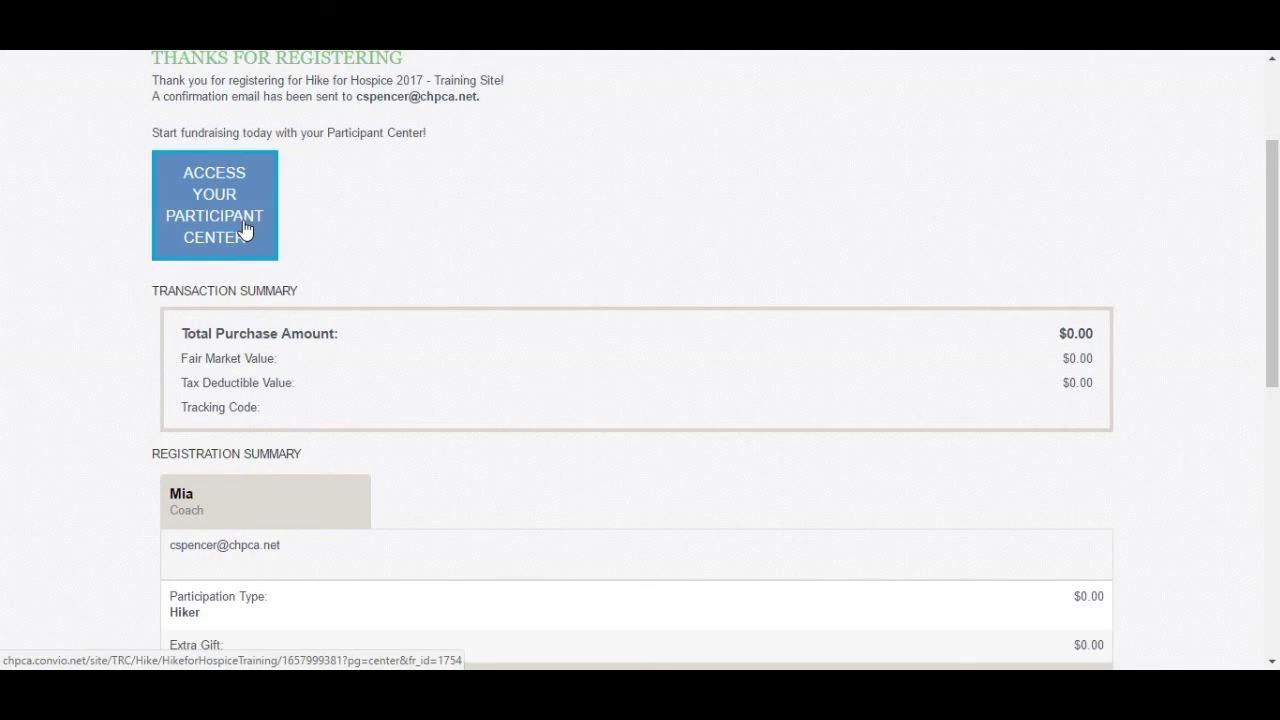
left_click(245, 229)
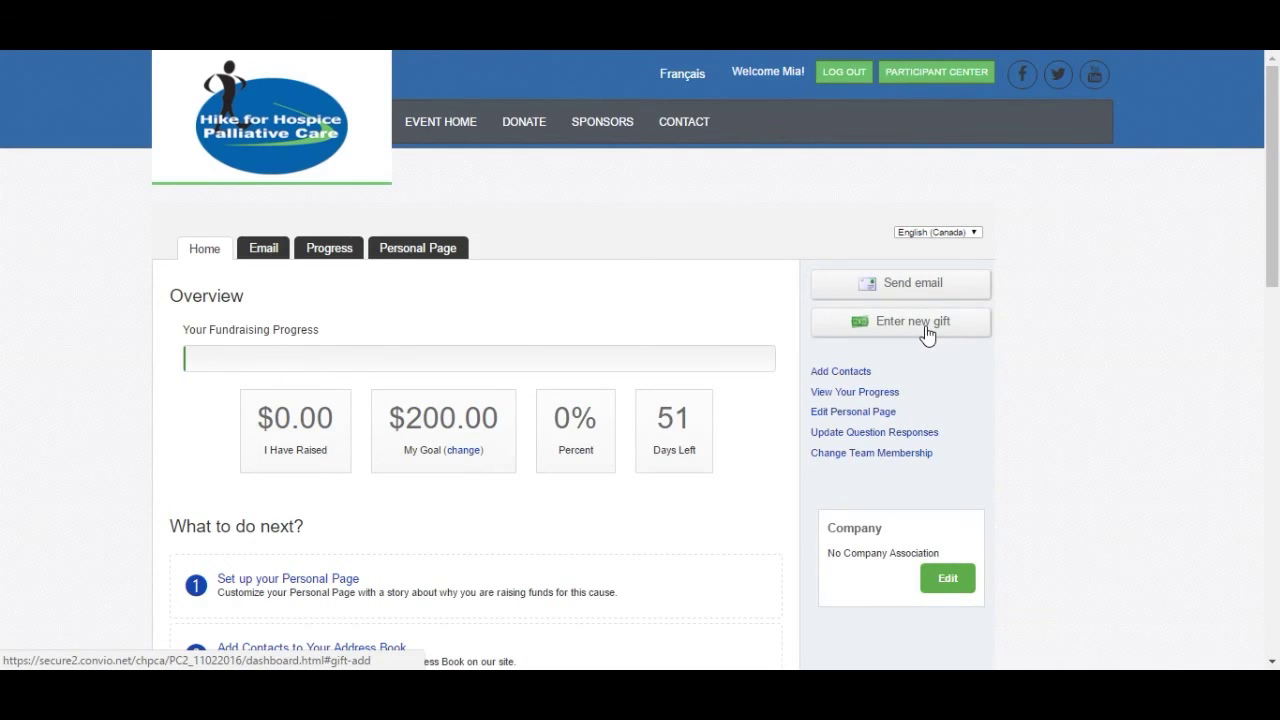
- Start a new gift with the donor's first name, last name, e-mail and a 10.00 amount
left_click(925, 328)
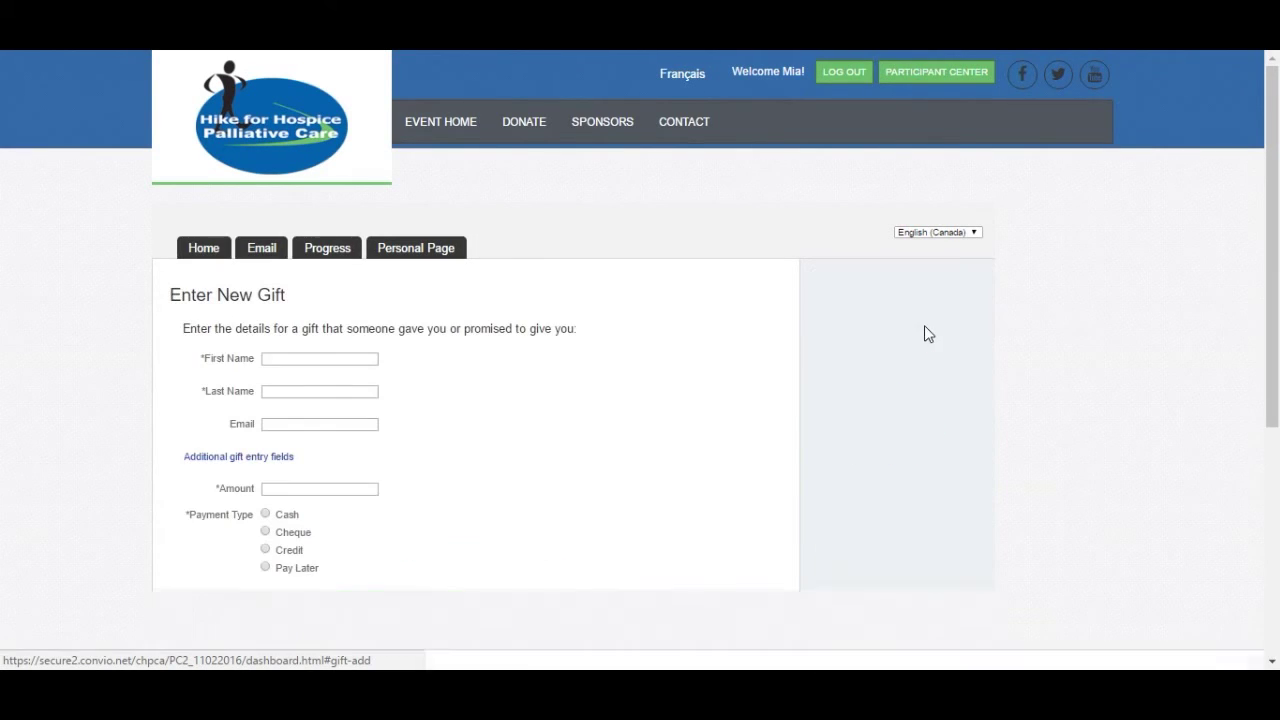
scroll(748, 352, "down", 1)
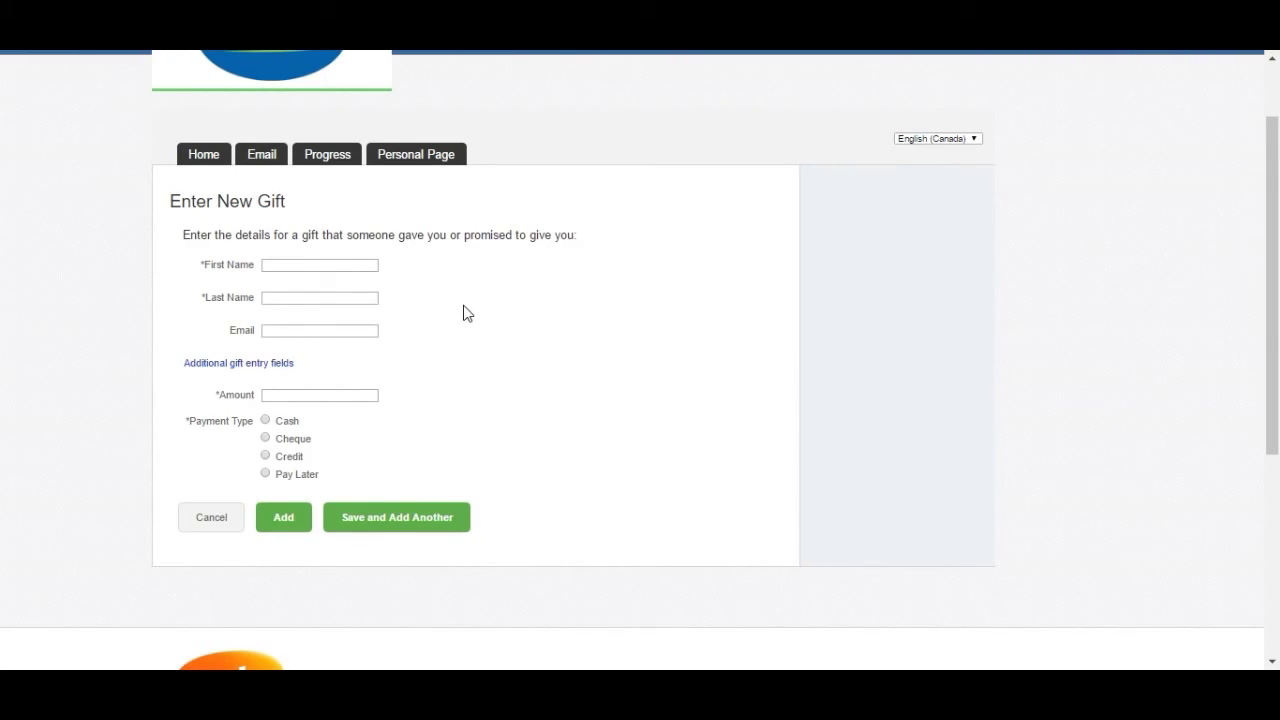
left_click(309, 264)
key("Tab")
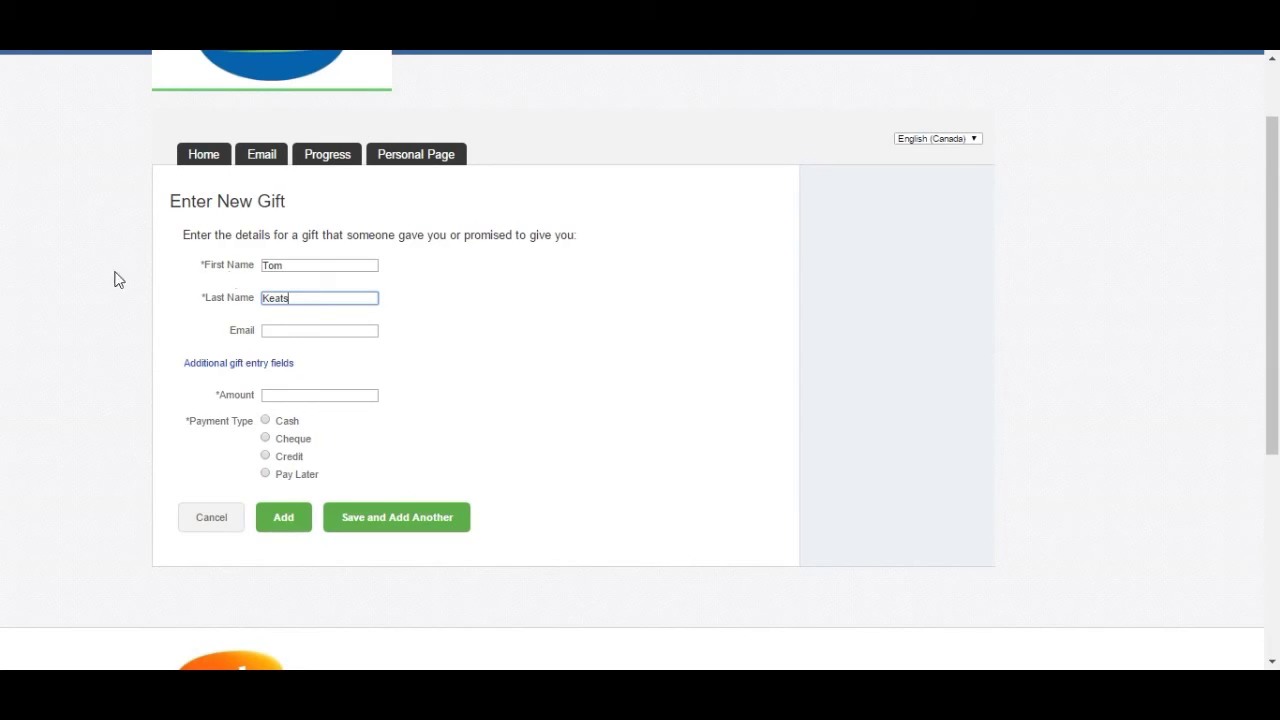
left_click(299, 329)
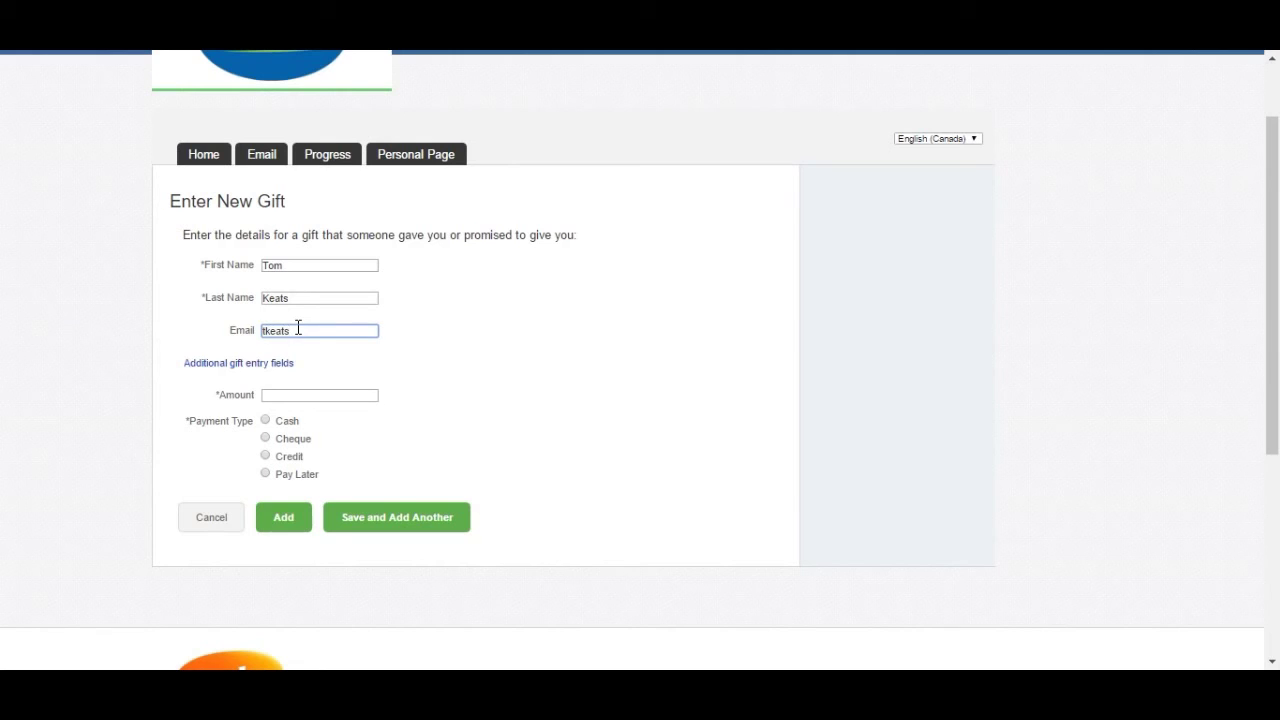
left_click(317, 393)
type("10.00")
- Try the Cash, Cheque and Credit payment types, then settle on Cash
scroll(318, 396, "down", 1)
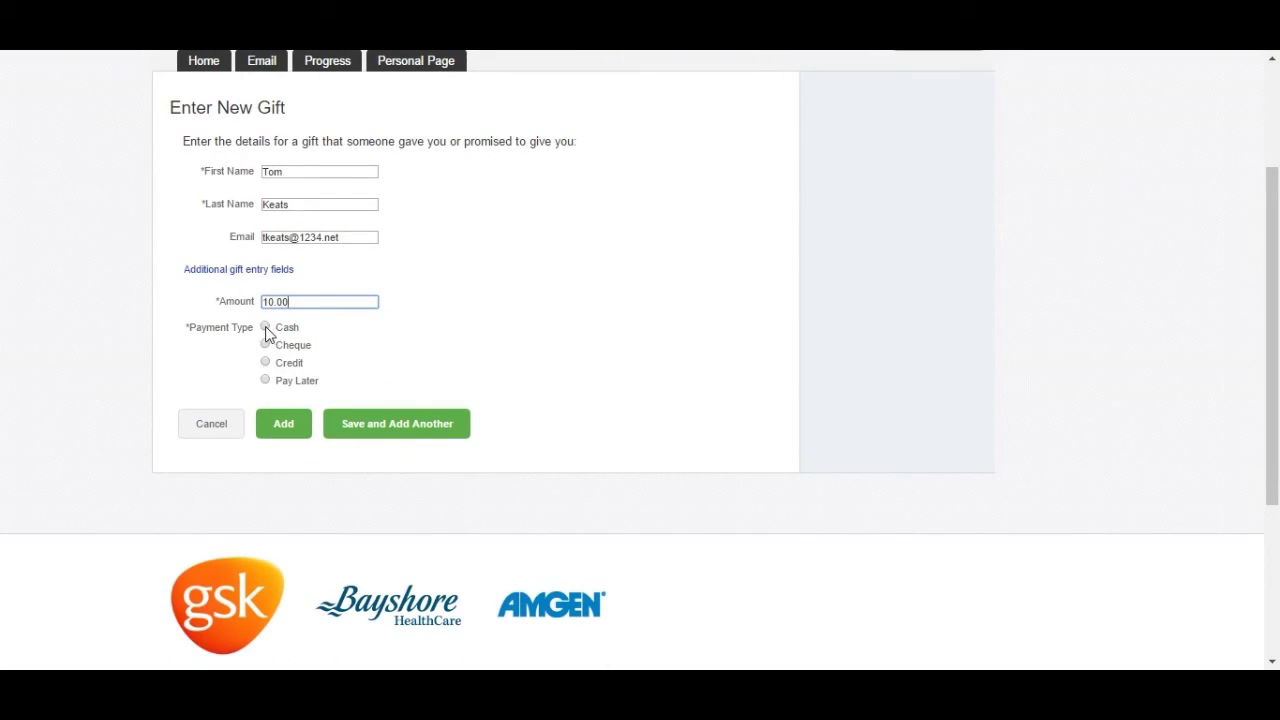
left_click(266, 331)
left_click(290, 347)
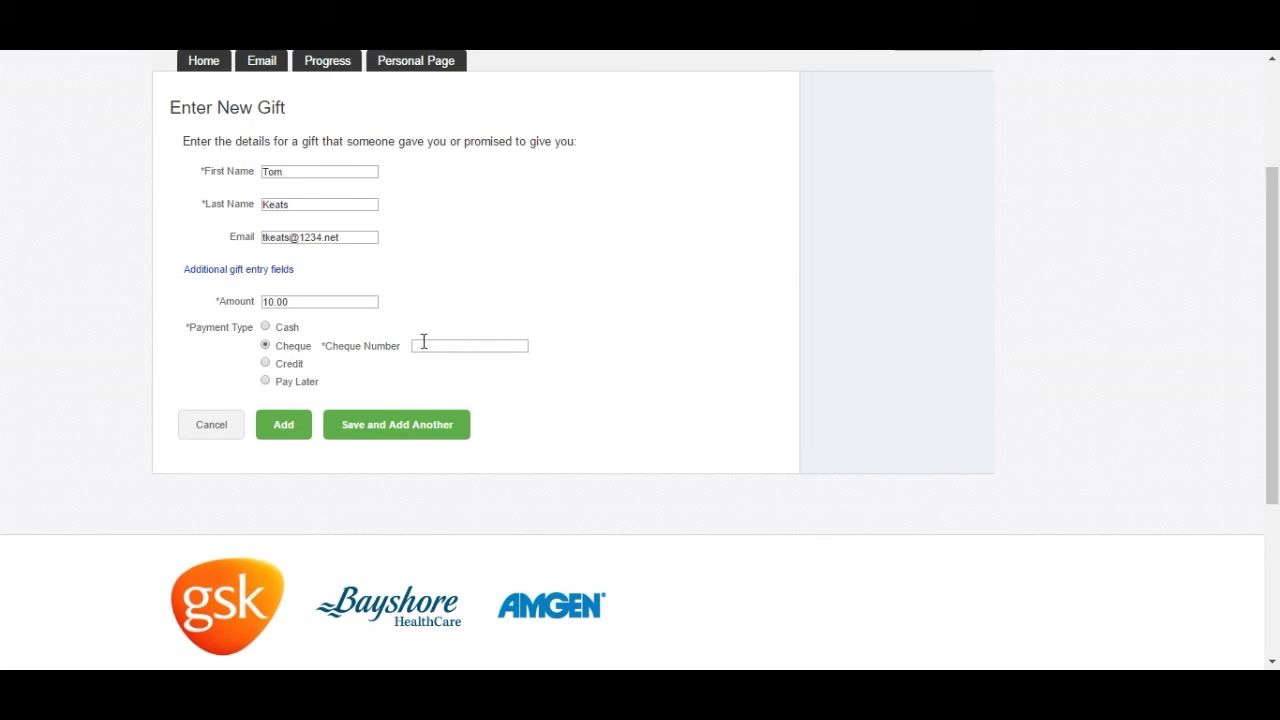
left_click(293, 367)
scroll(467, 398, "down", 1)
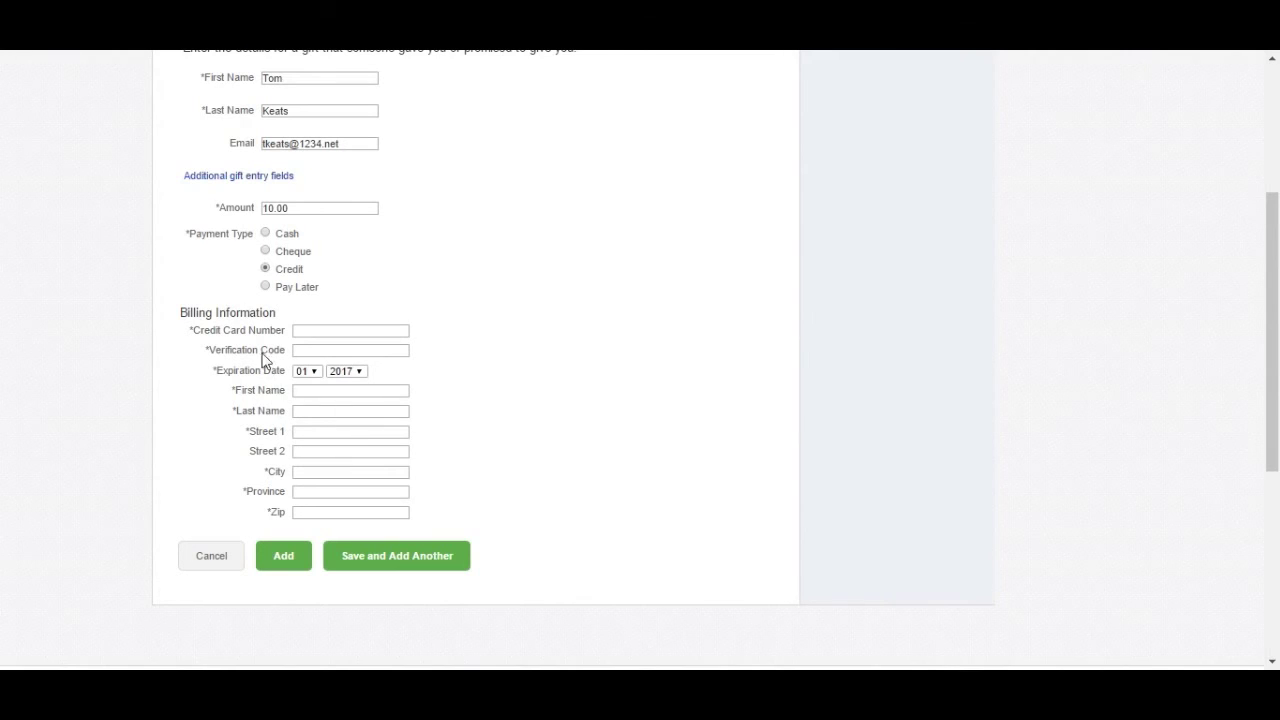
left_click(266, 287)
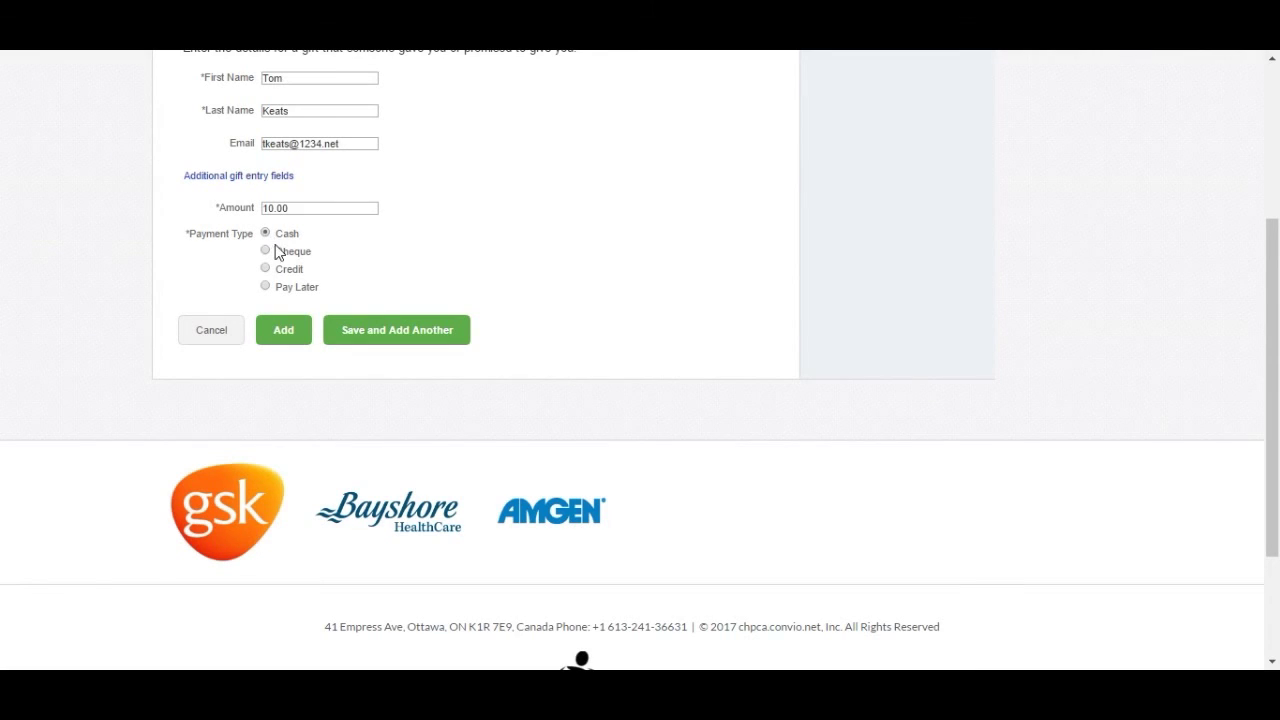
- Add the $10.00 gift and review the personal report and donation history
left_click(289, 337)
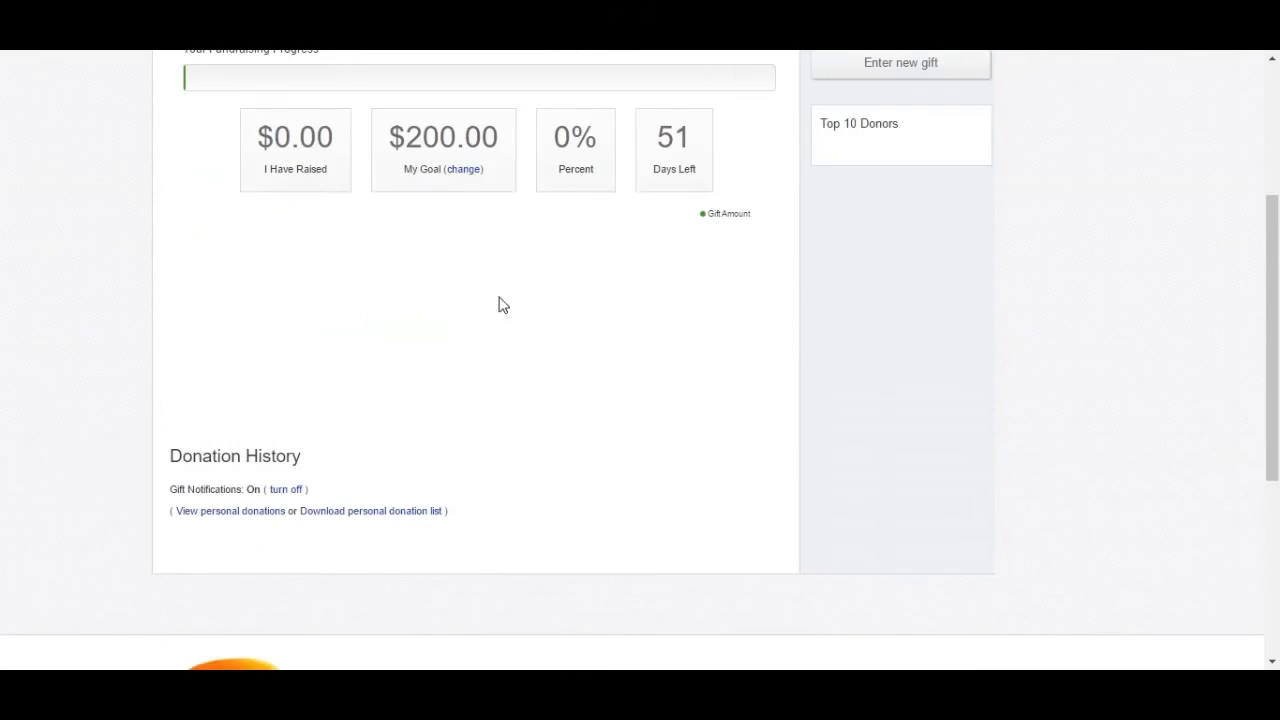
scroll(598, 347, "up", 2)
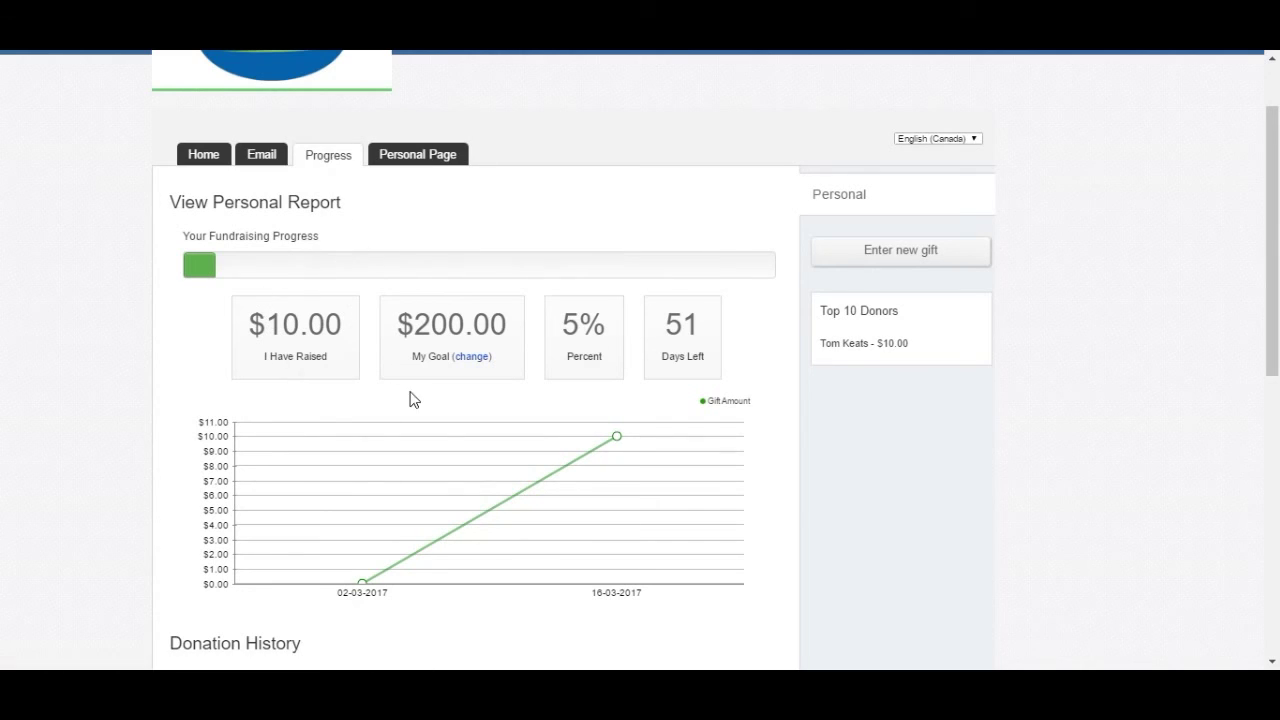
scroll(409, 399, "down", 2)
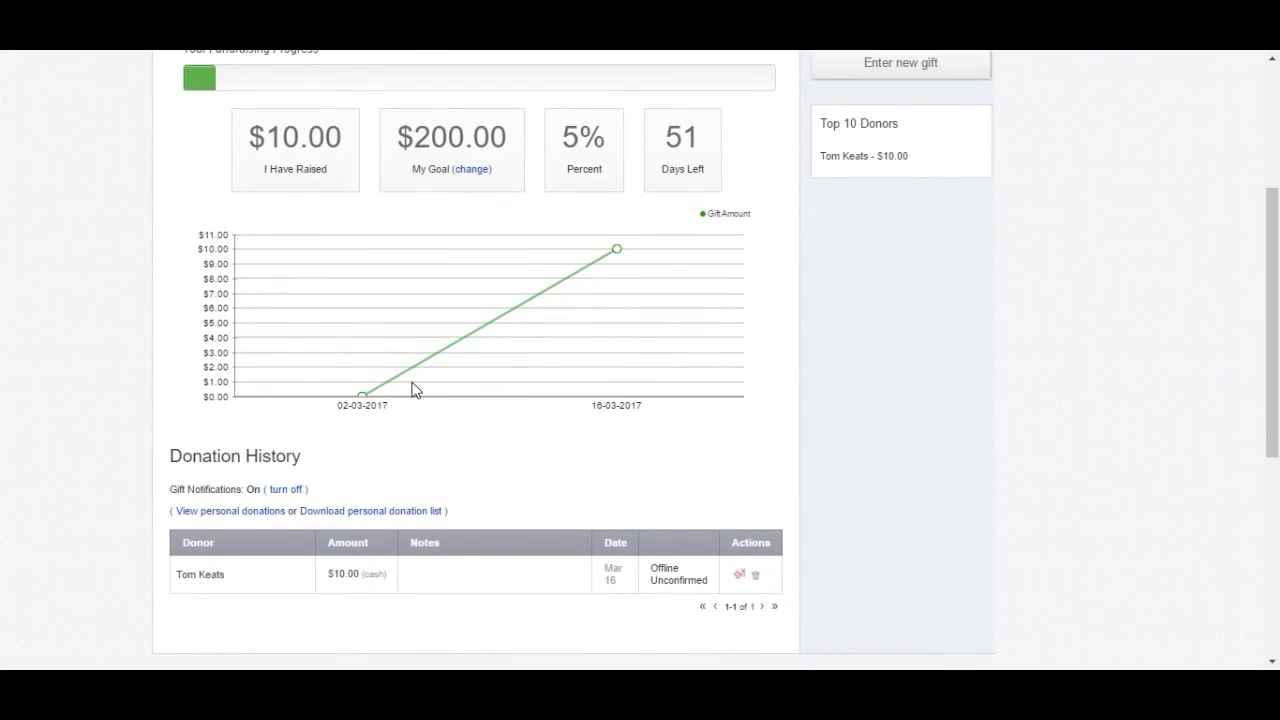
scroll(397, 371, "up", 1)
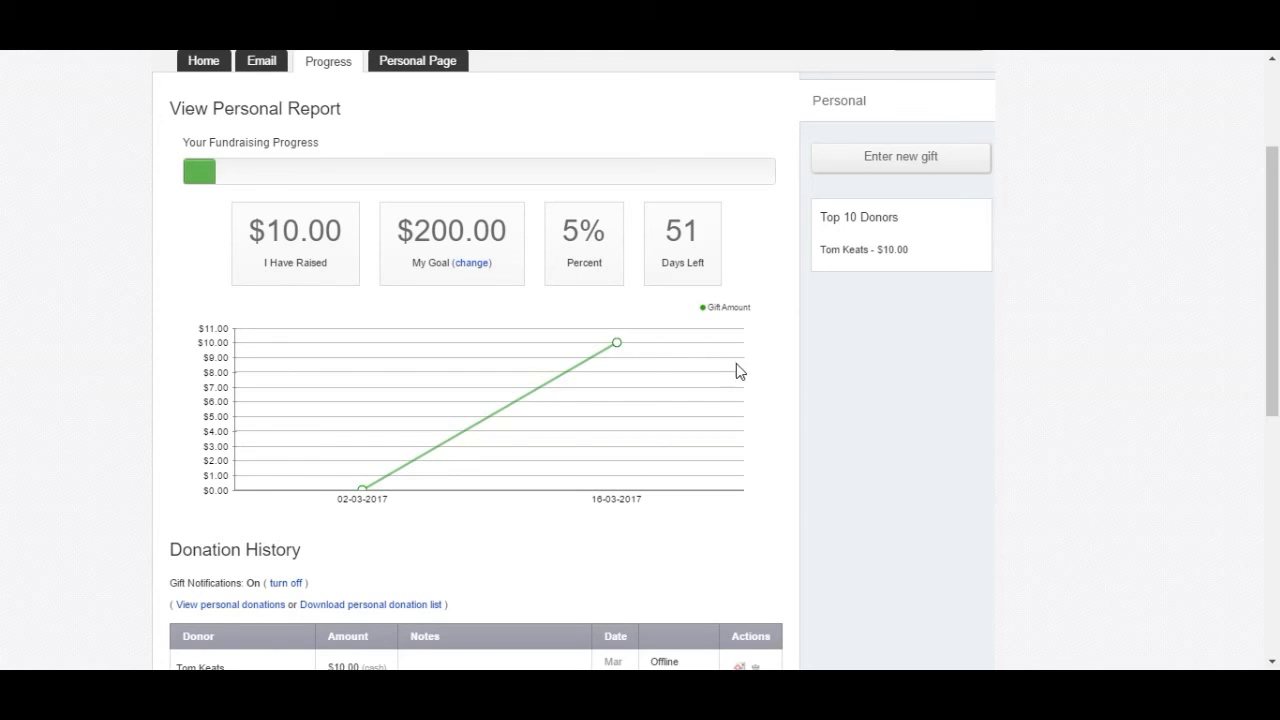
scroll(735, 377, "down", 2)
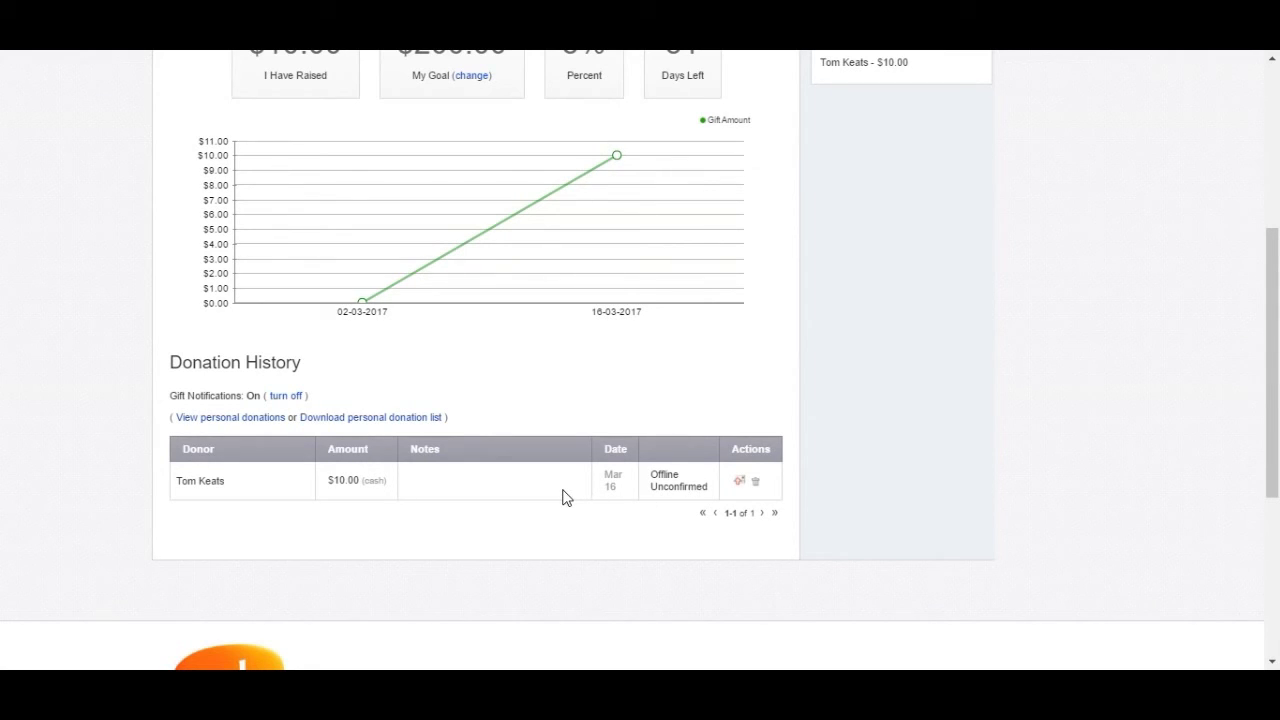
scroll(563, 495, "up", 2)
scroll(563, 497, "up", 2)
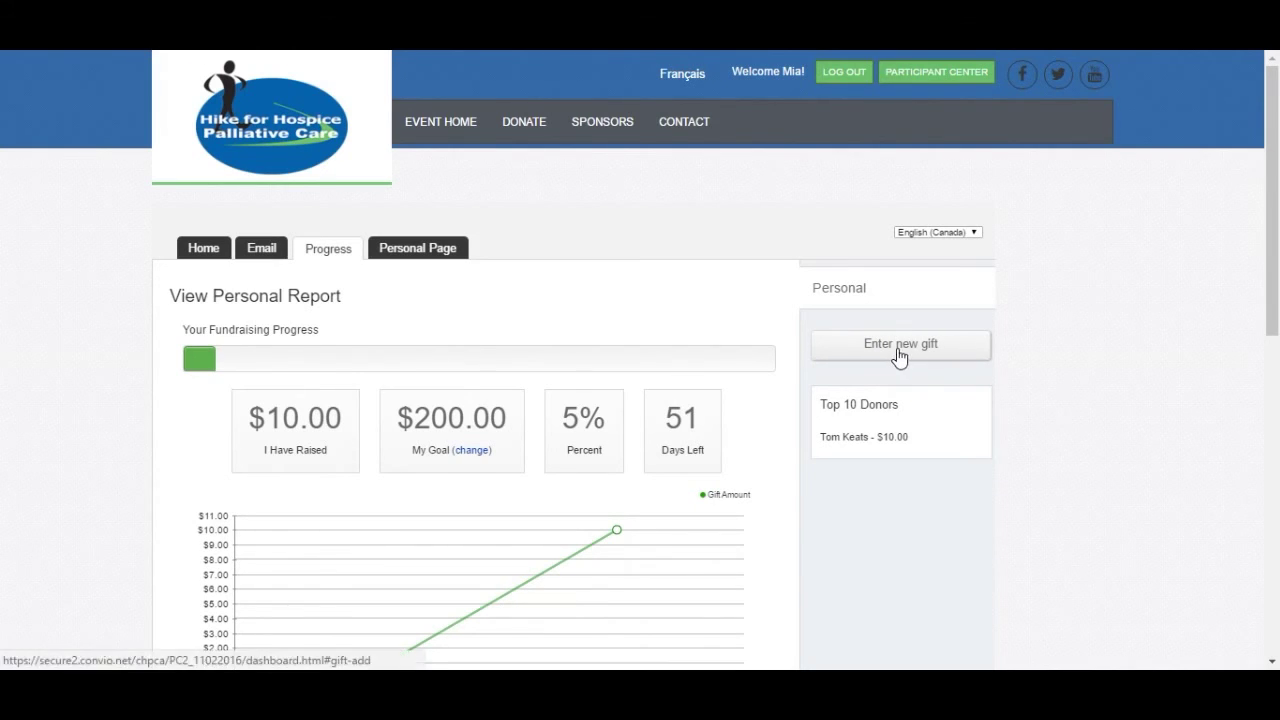
- Return to the Participant Center overview showing $10.00 raised of the $200.00 goal
left_click(208, 257)
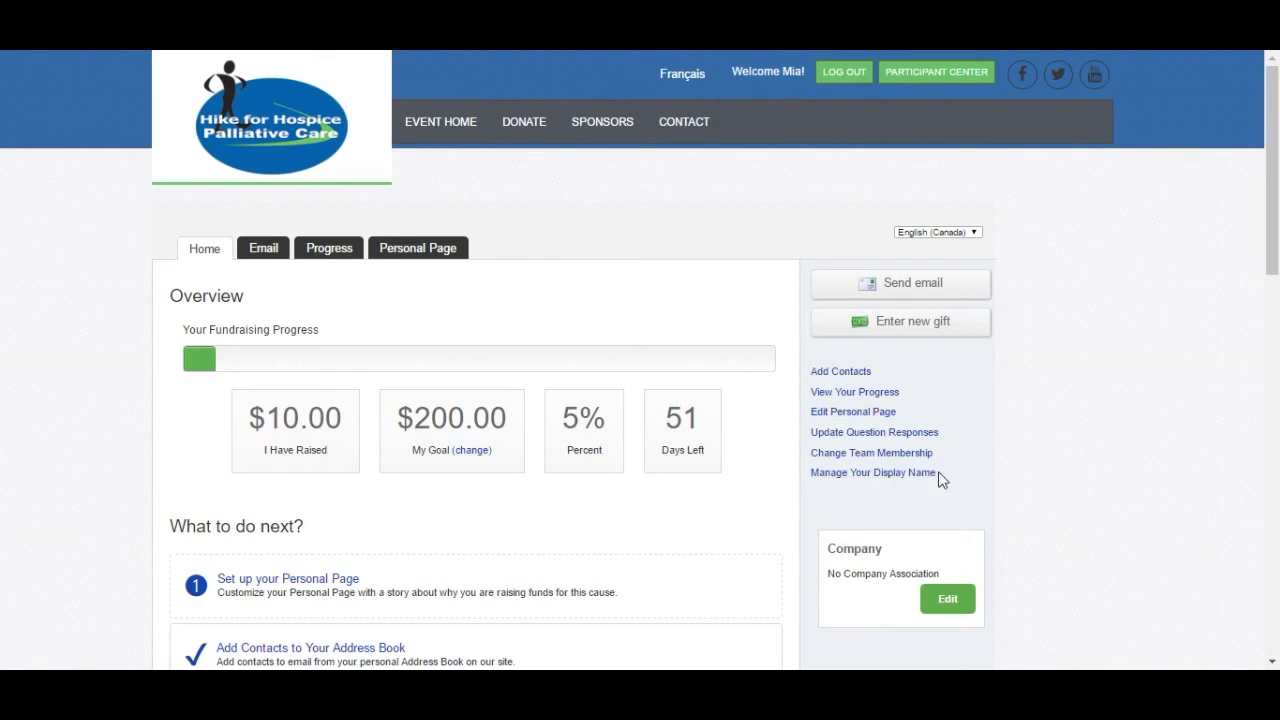
scroll(1025, 460, "down", 1)
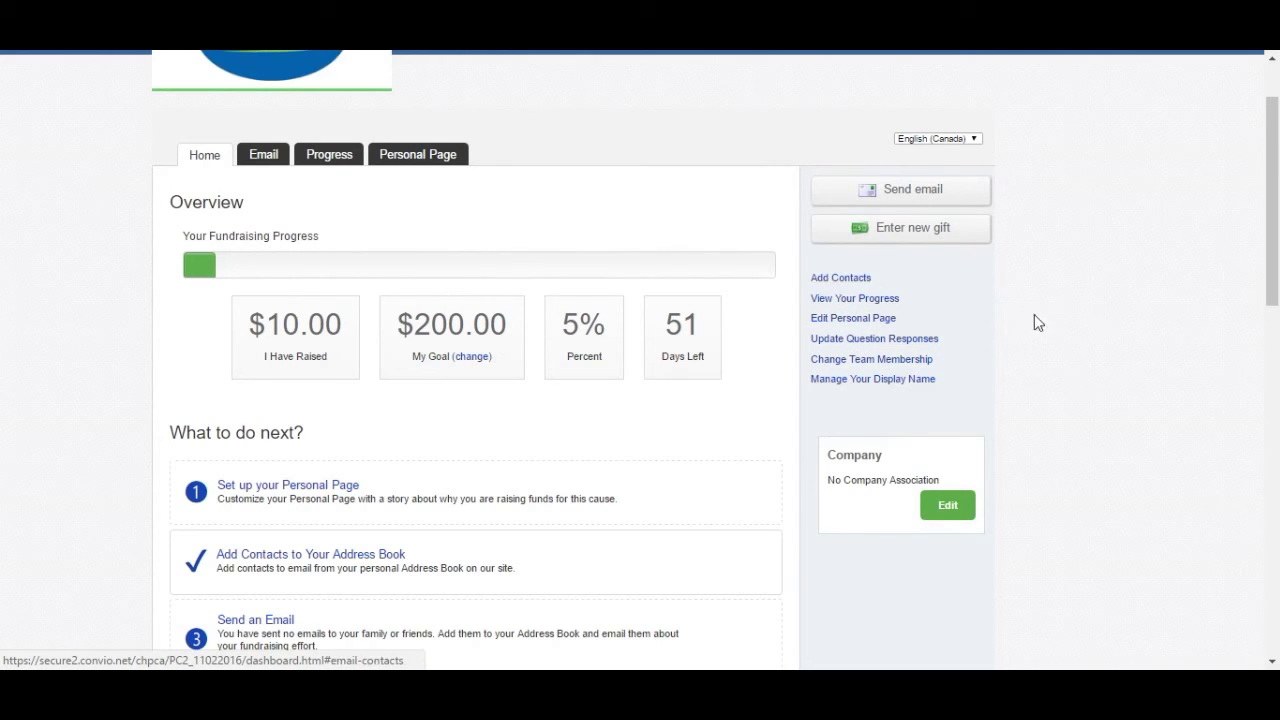
scroll(1062, 343, "up", 1)
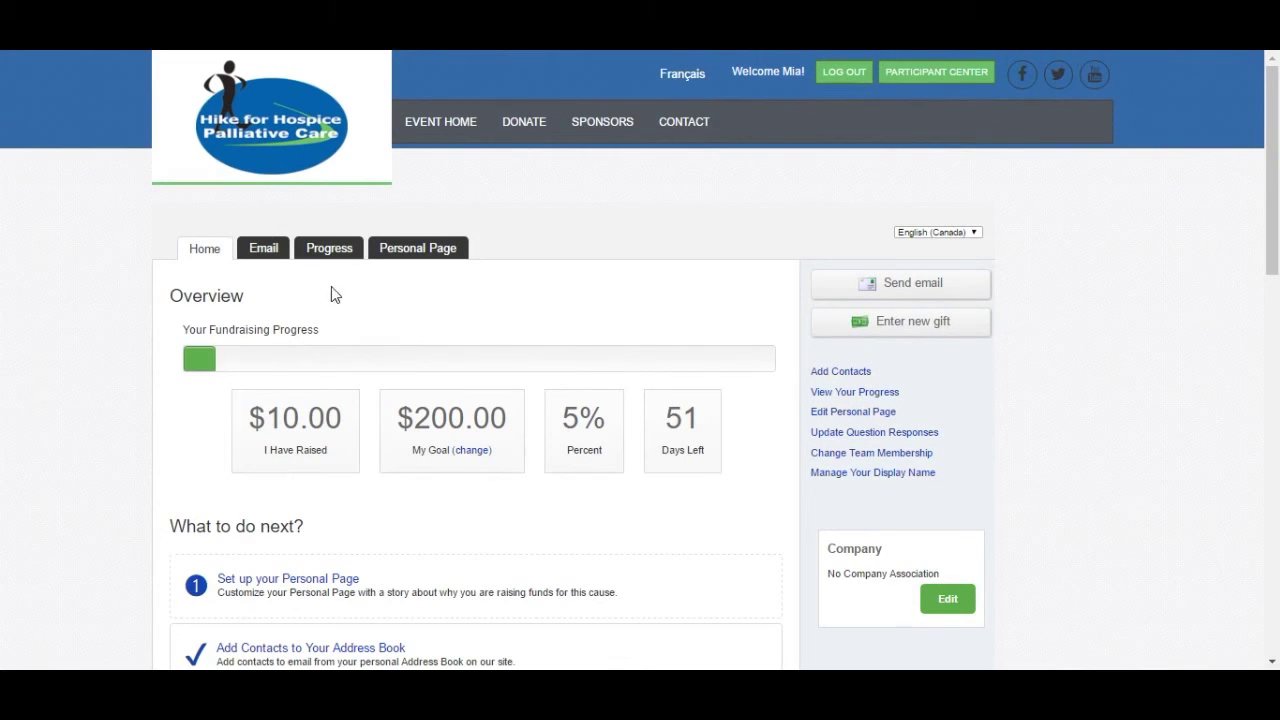
- Start a fundraising email with the Donation Appeal template after browsing the Other and Thank You groups
left_click(266, 257)
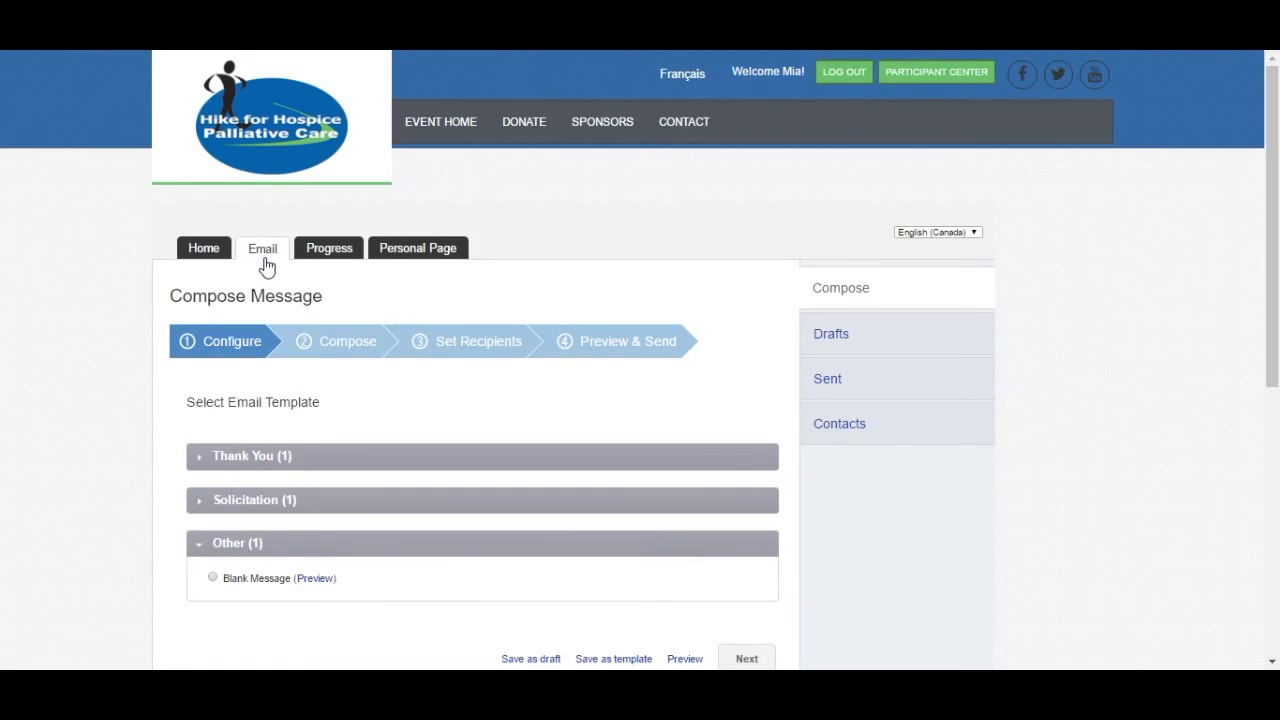
scroll(127, 280, "down", 2)
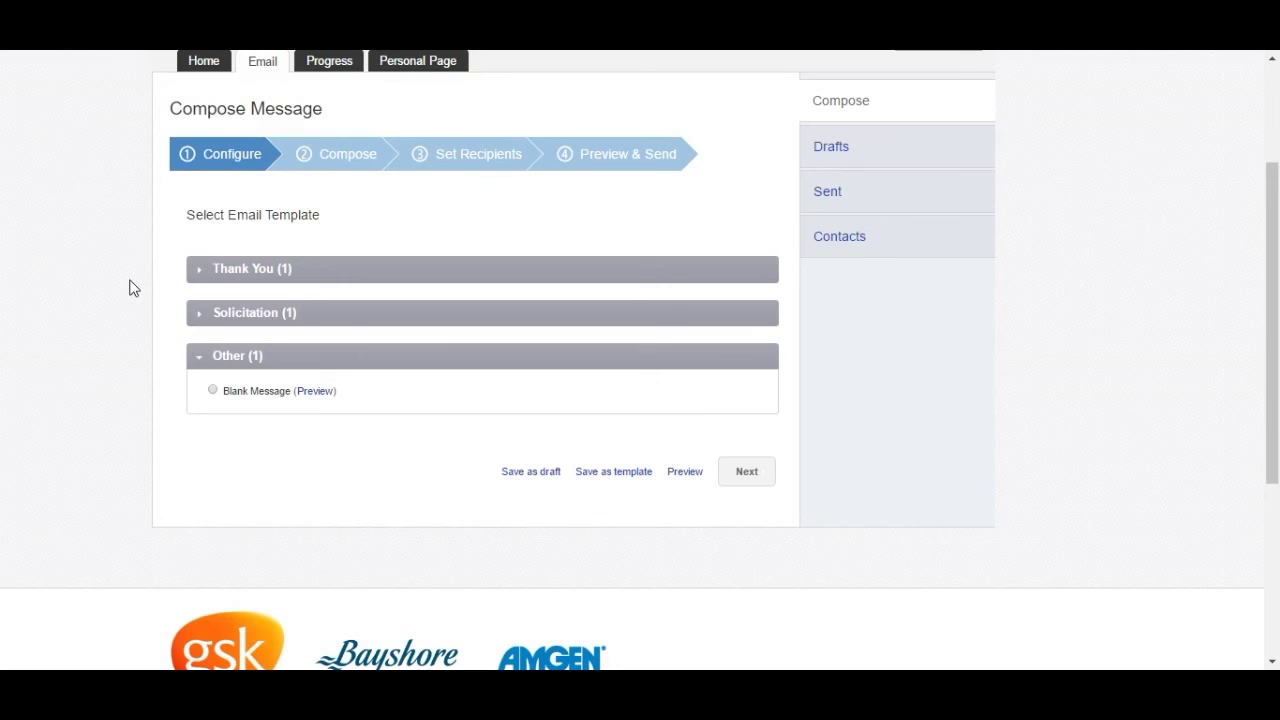
left_click(200, 319)
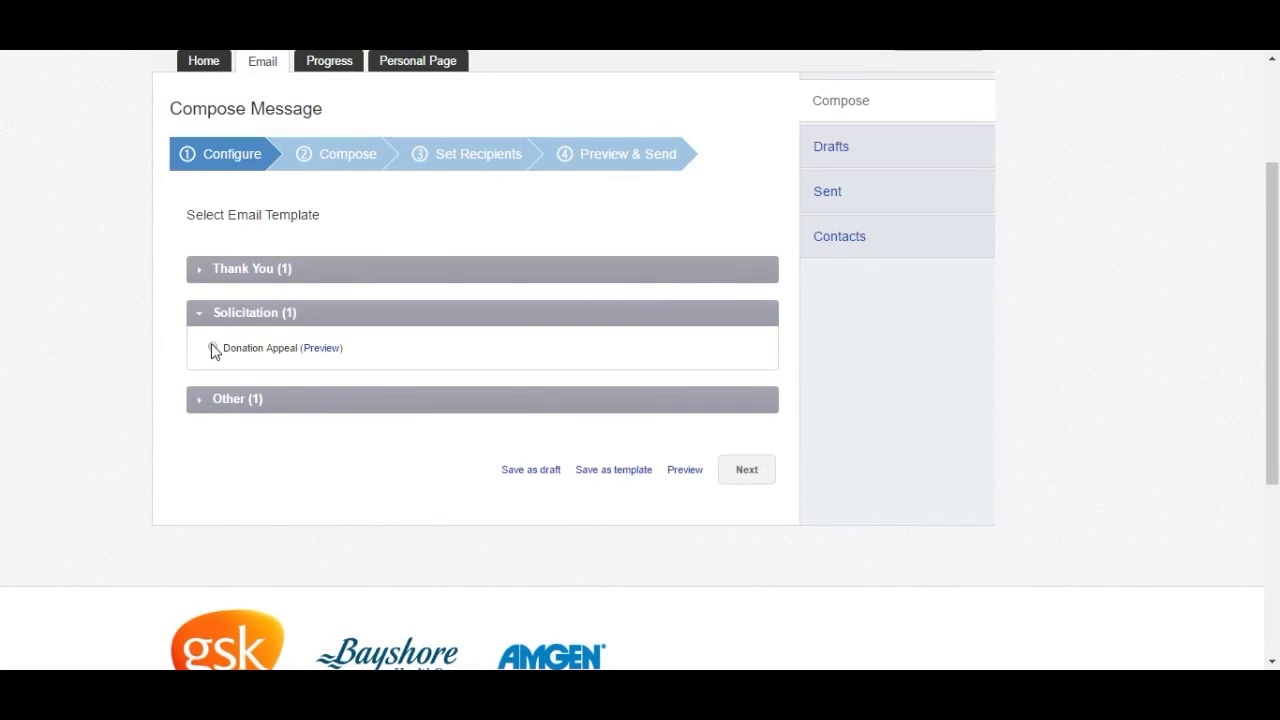
left_click(212, 346)
left_click(204, 401)
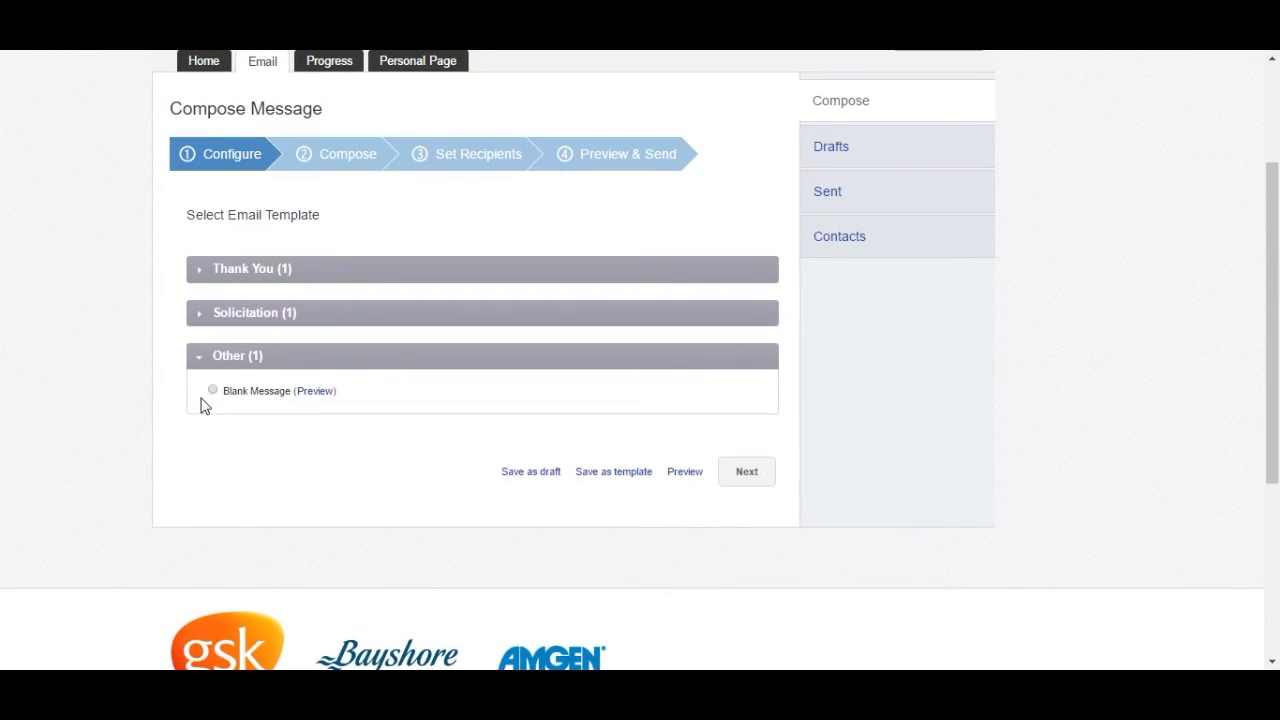
left_click(203, 277)
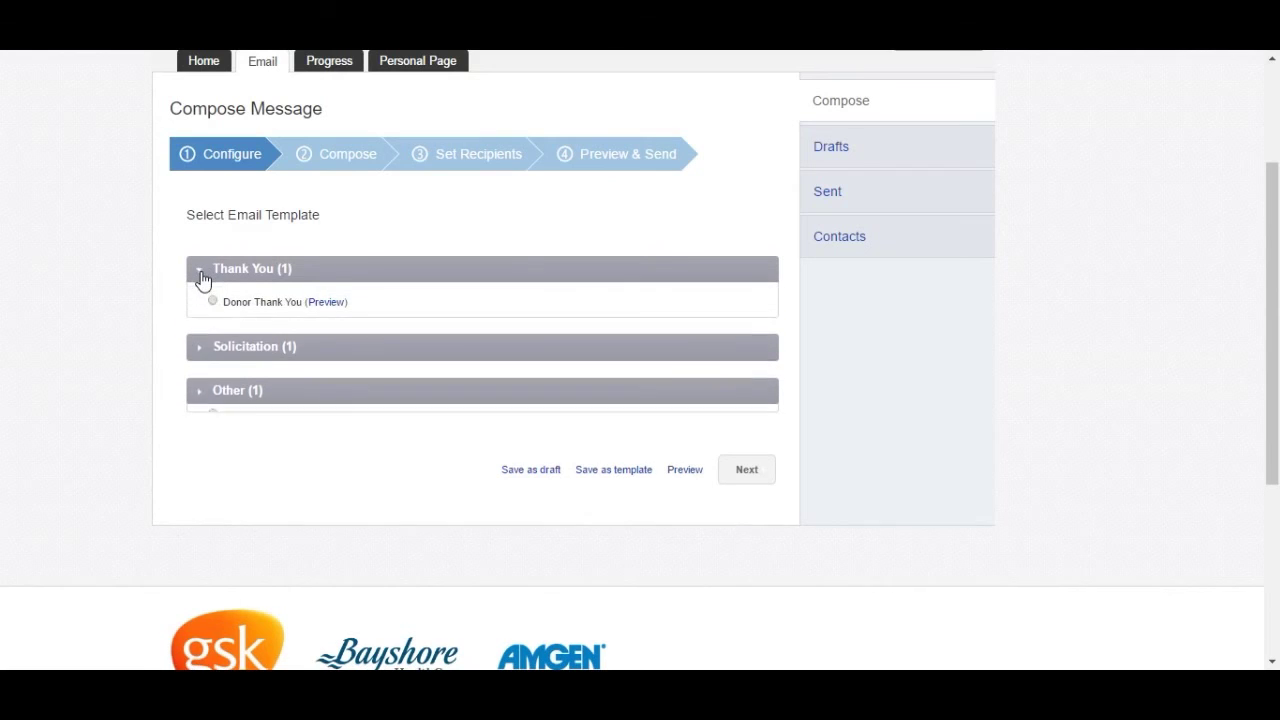
left_click(199, 358)
left_click(212, 347)
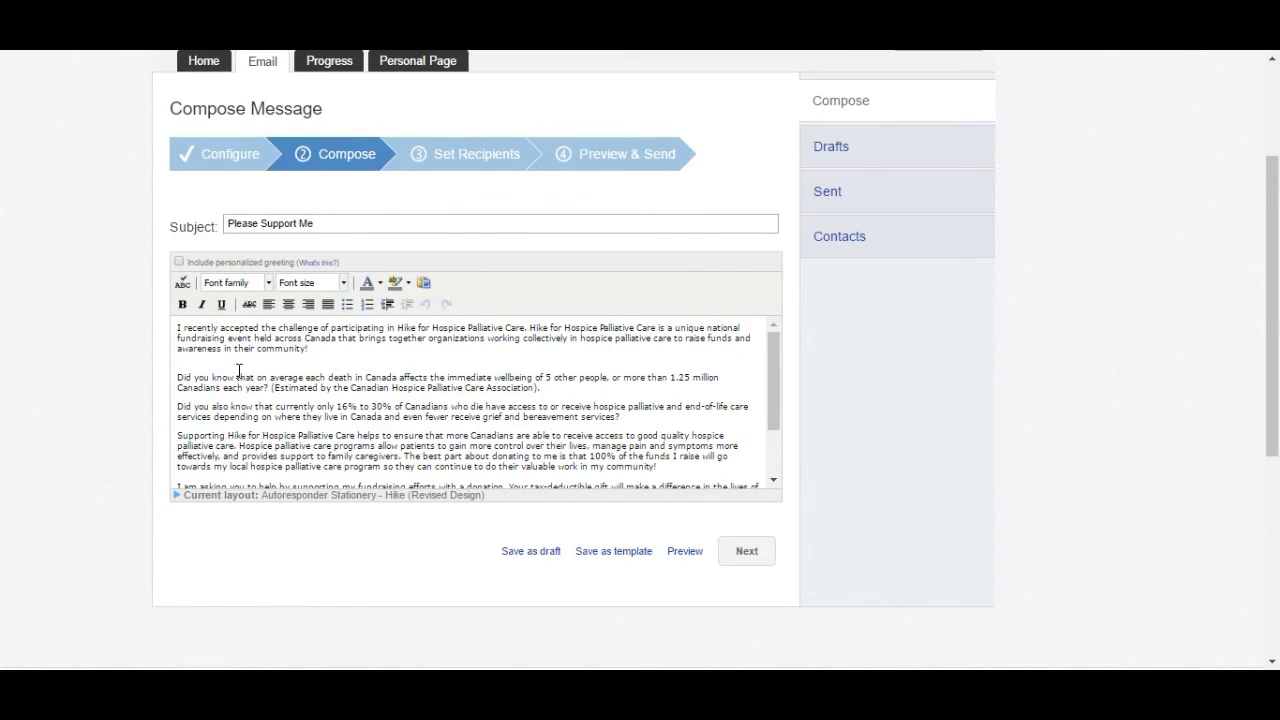
- Turn on Include personalized greeting for the Please Support Me email and advance to Set Recipients
mouse_move(773, 357)
left_mouse_down()
mouse_move(773, 418)
mouse_move(776, 340)
left_mouse_up()
left_click(179, 262)
left_click_drag(769, 371, 766, 332)
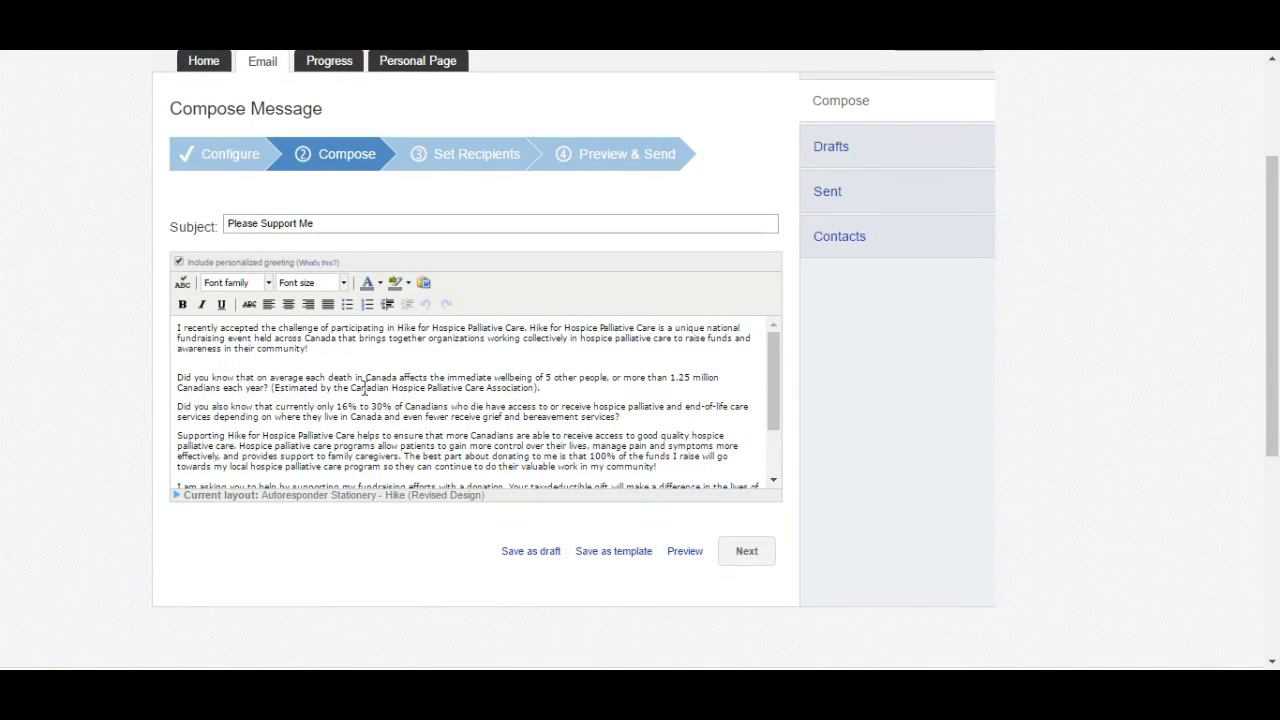
scroll(423, 385, "down", 1)
scroll(423, 385, "down", 1)
scroll(423, 385, "up", 3)
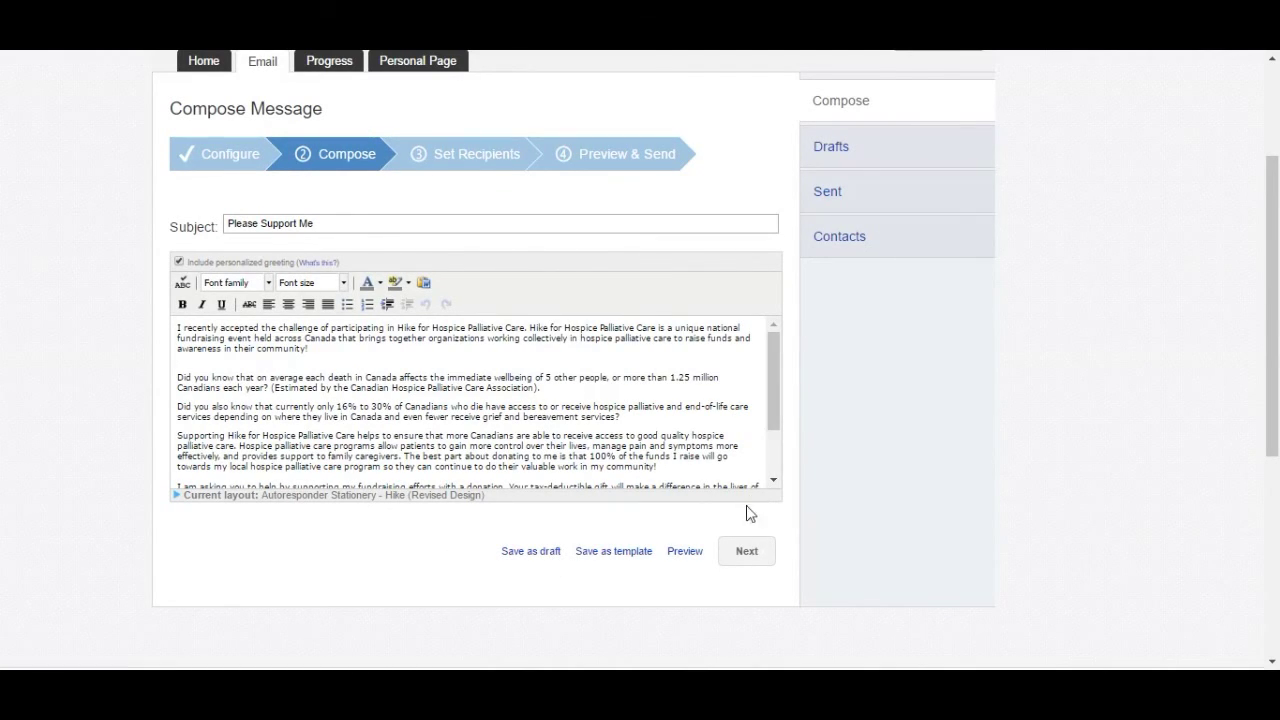
left_click(755, 558)
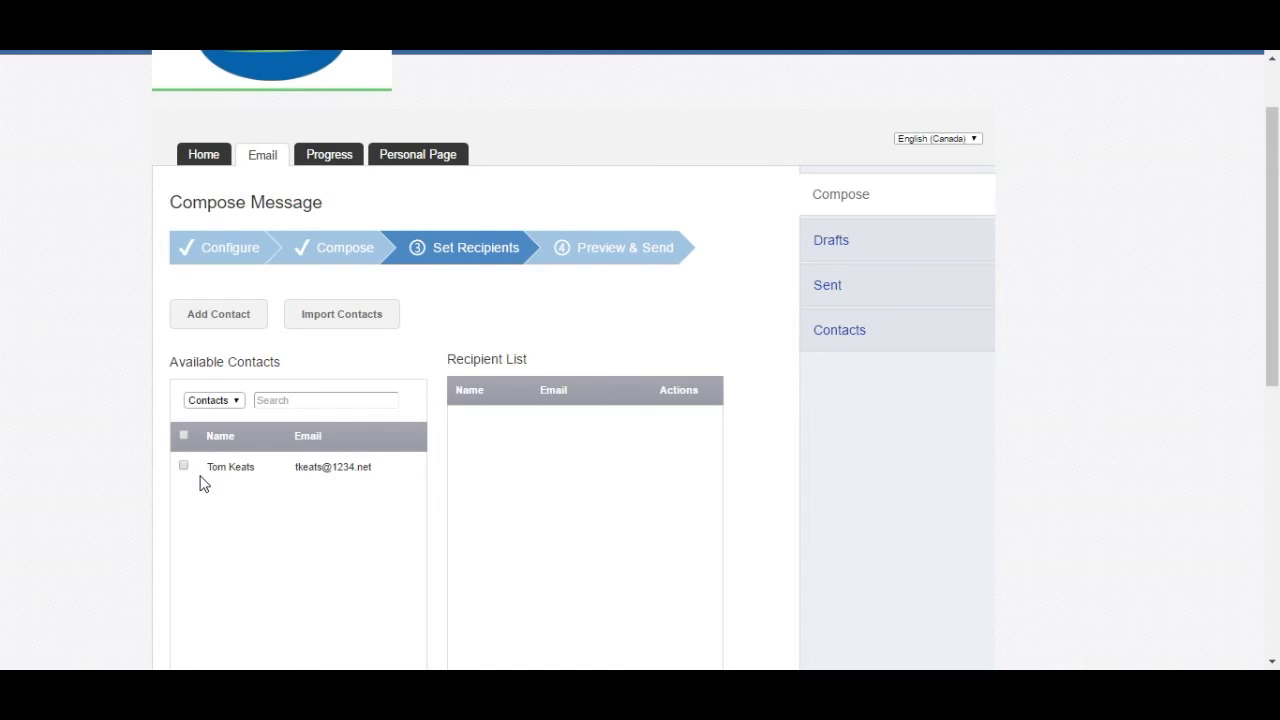
- Add a new contact with the contact's last name and e-mail address as a recipient
left_click(214, 329)
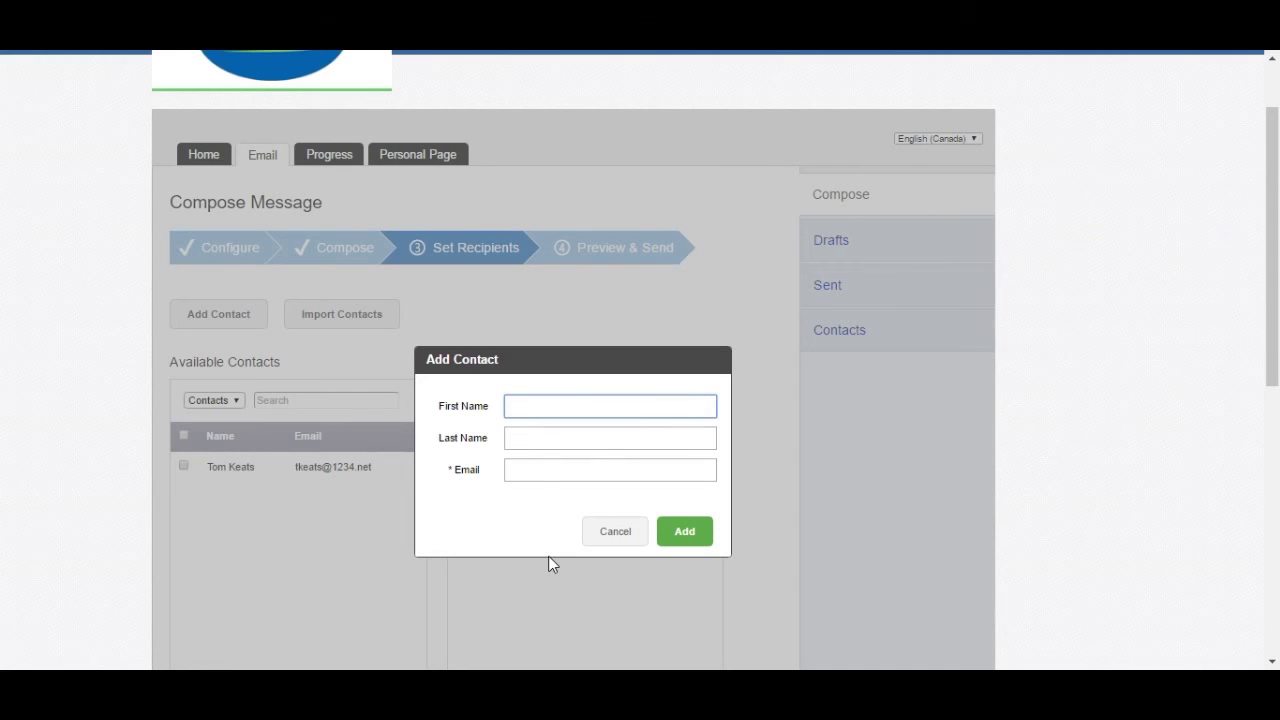
key("Tab")
type("Smi")
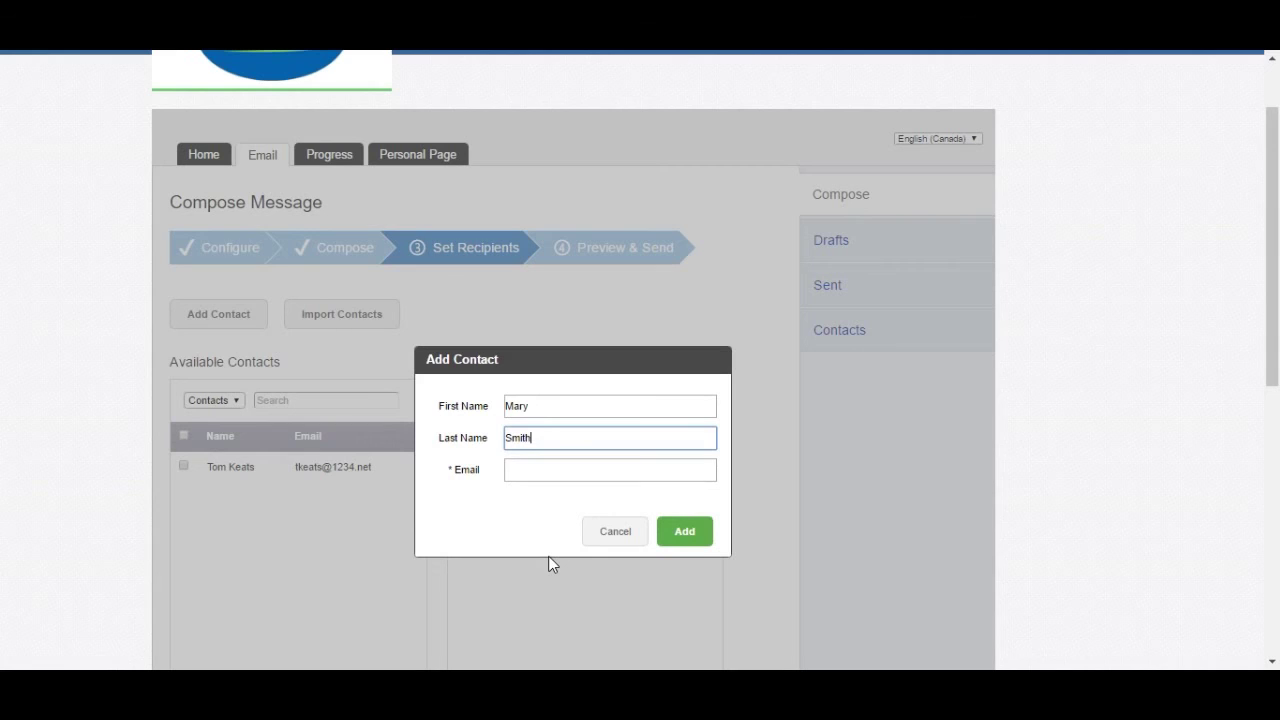
key("Tab")
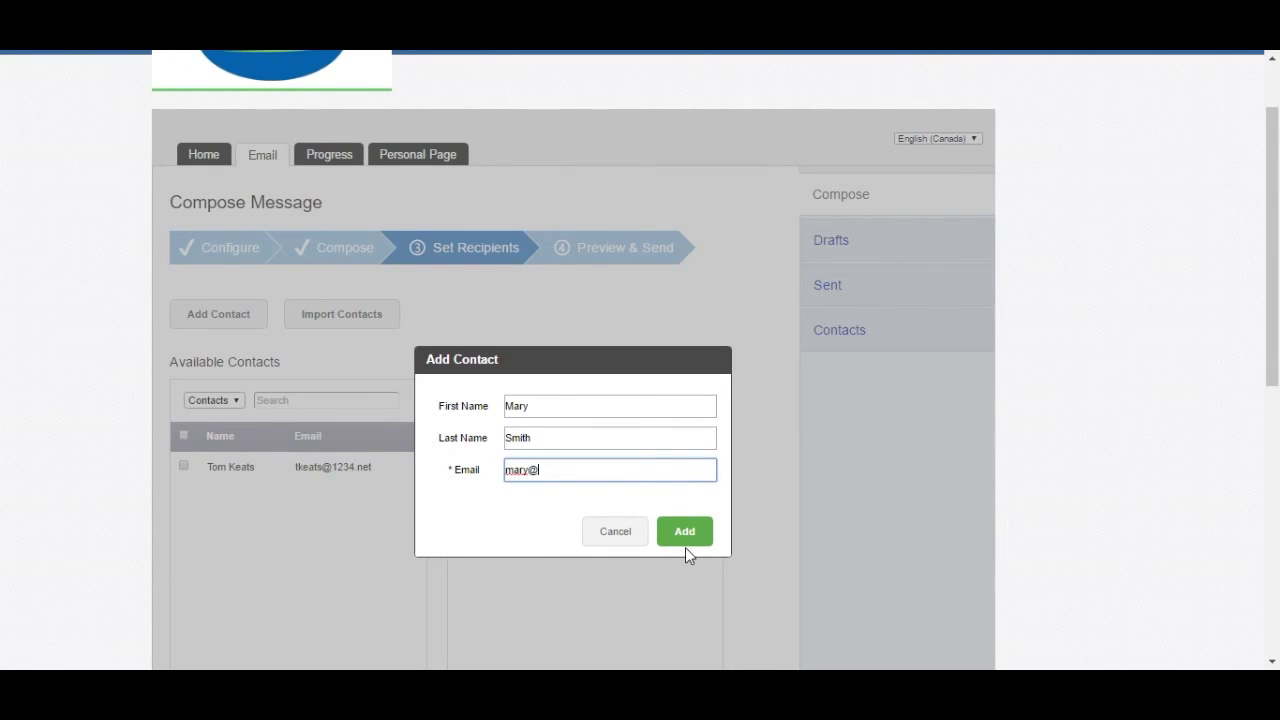
left_click(691, 531)
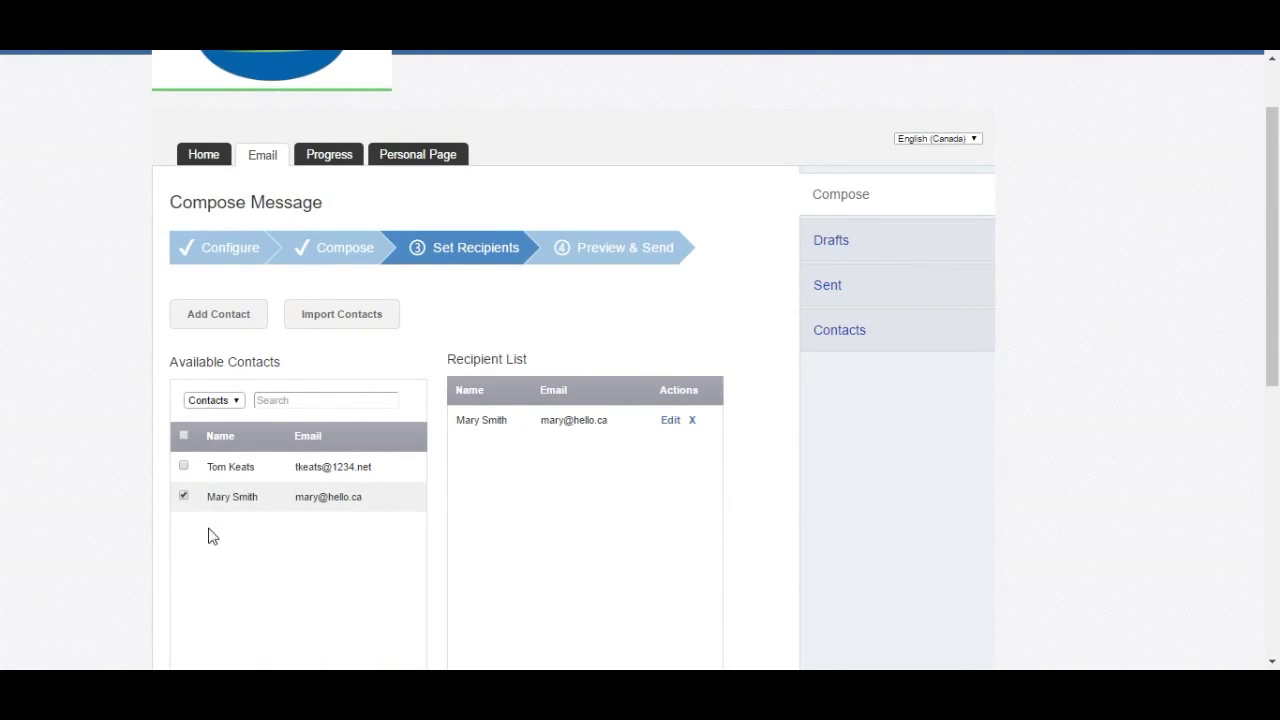
- Put the other existing contact on the recipient list as well
left_click(183, 467)
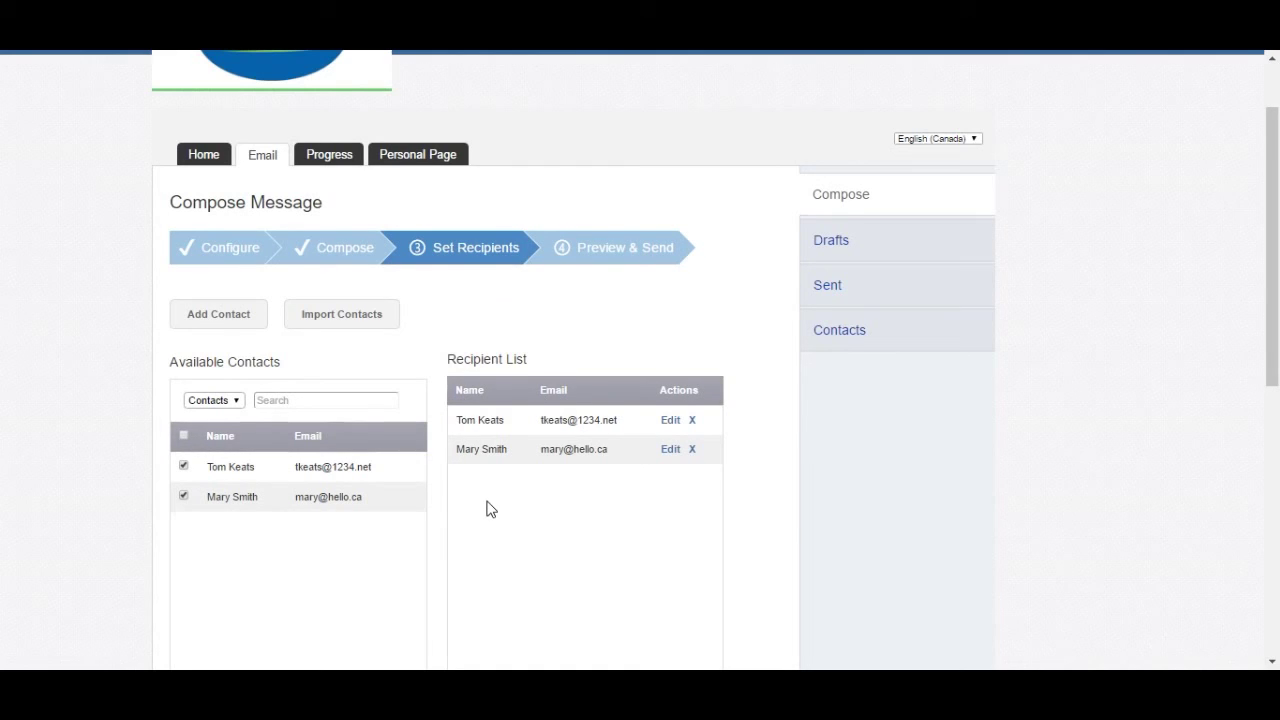
scroll(490, 510, "down", 1)
scroll(499, 505, "up", 1)
scroll(480, 504, "down", 5)
scroll(465, 504, "up", 2)
scroll(462, 504, "up", 1)
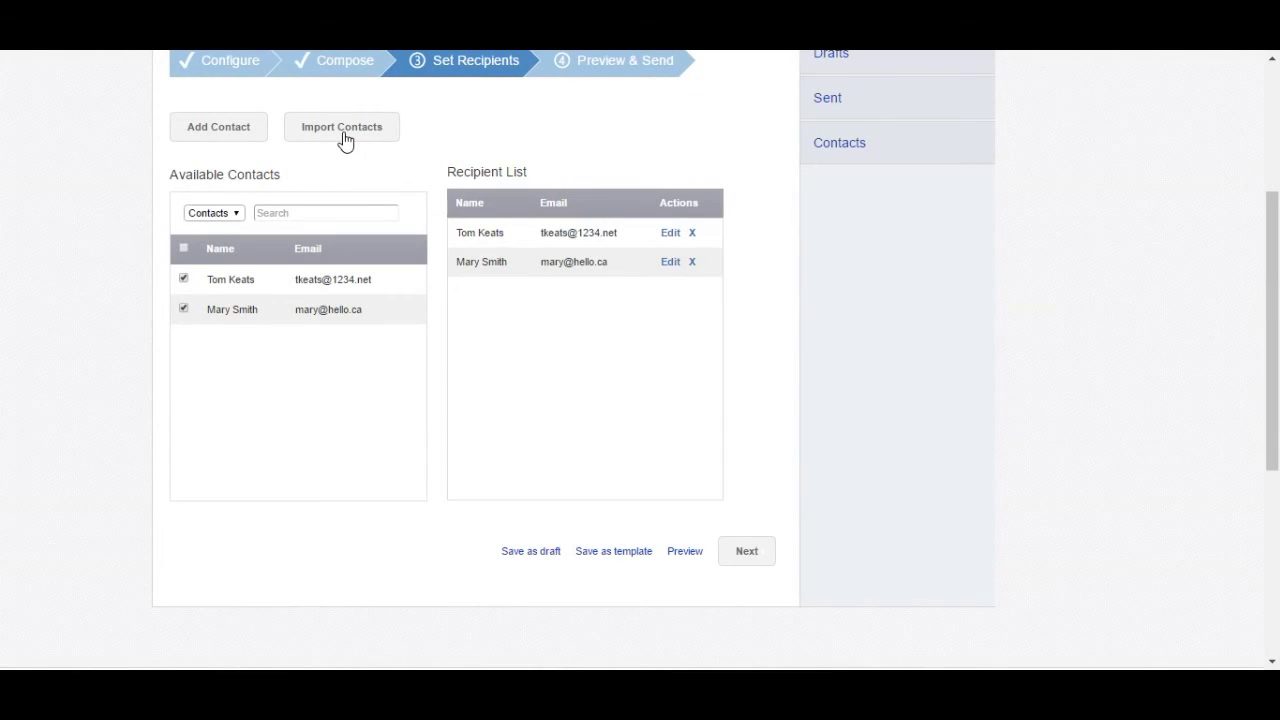
- Import contacts from Yahoo, granting address-book access, until 16 contacts reach the Select Contacts step
left_click(345, 132)
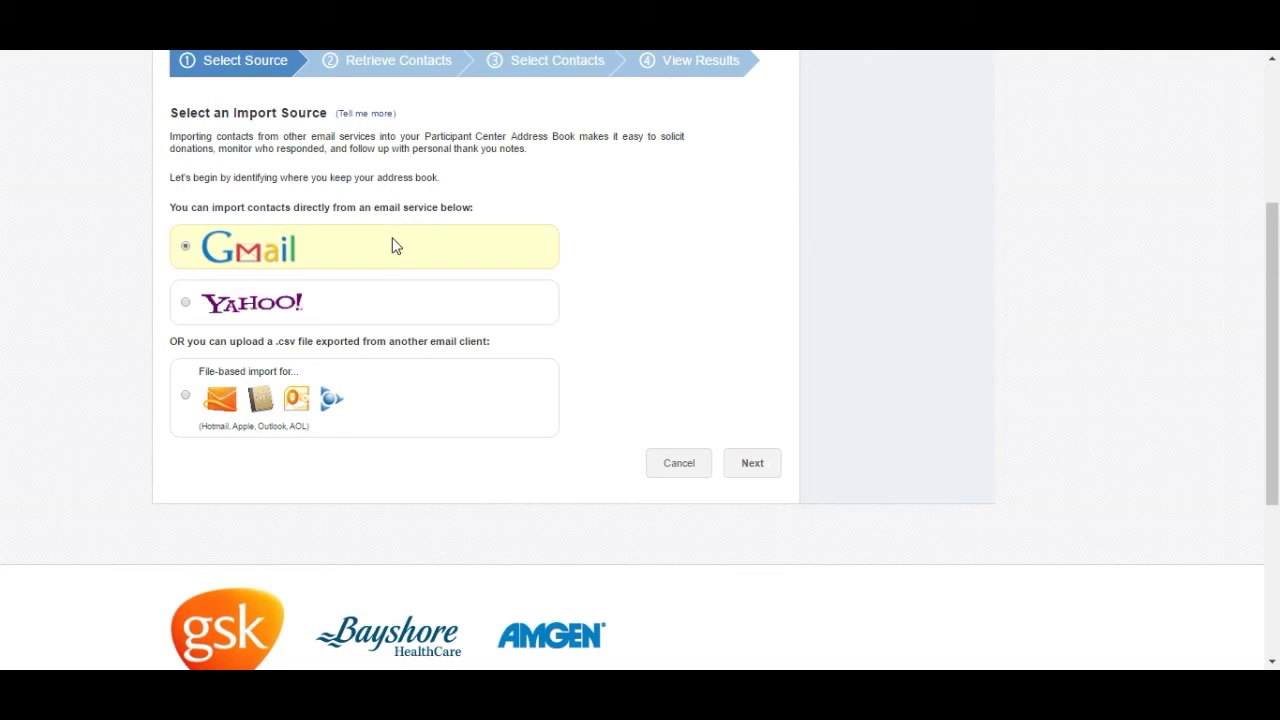
left_click(191, 305)
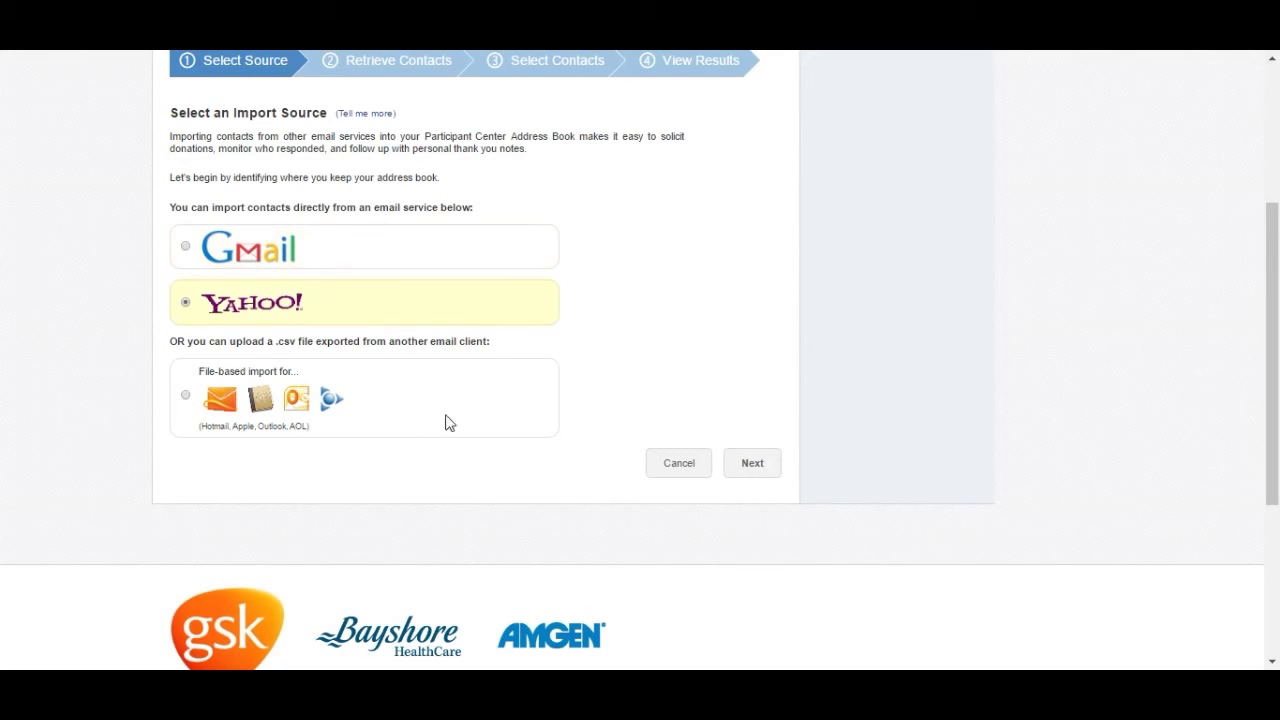
left_click(318, 406)
left_click(287, 311)
left_click(757, 466)
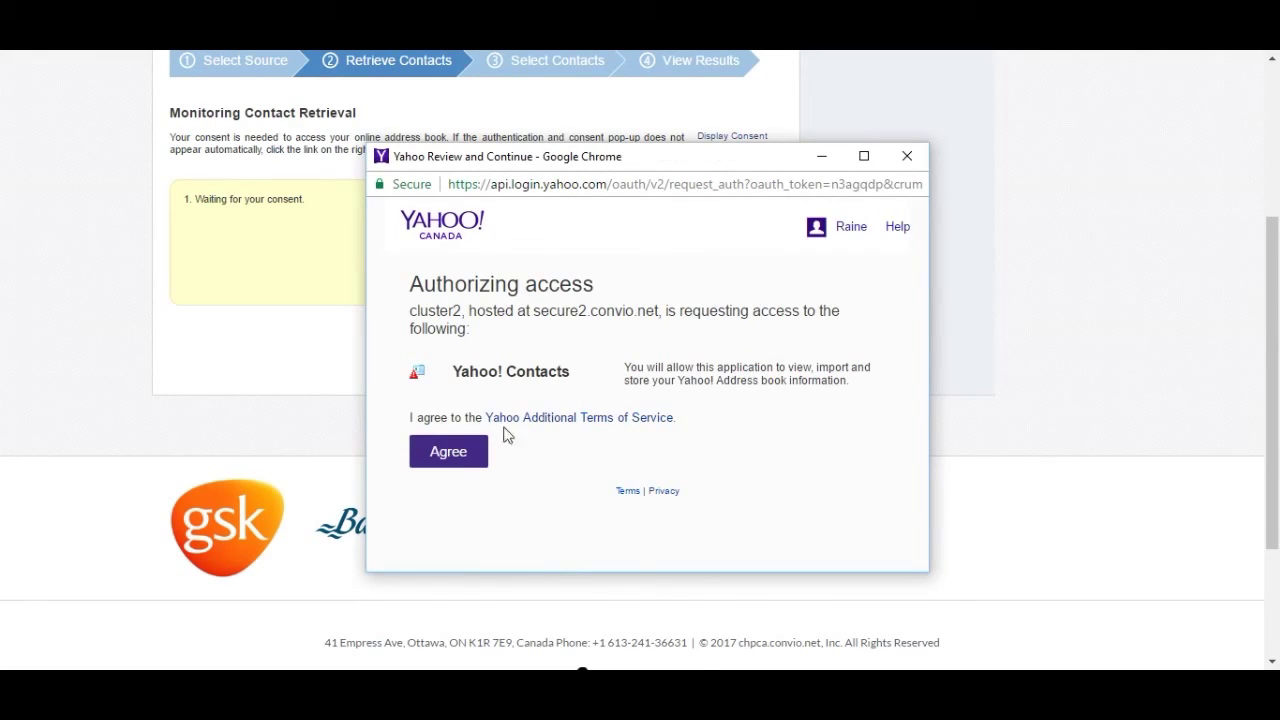
left_click(462, 456)
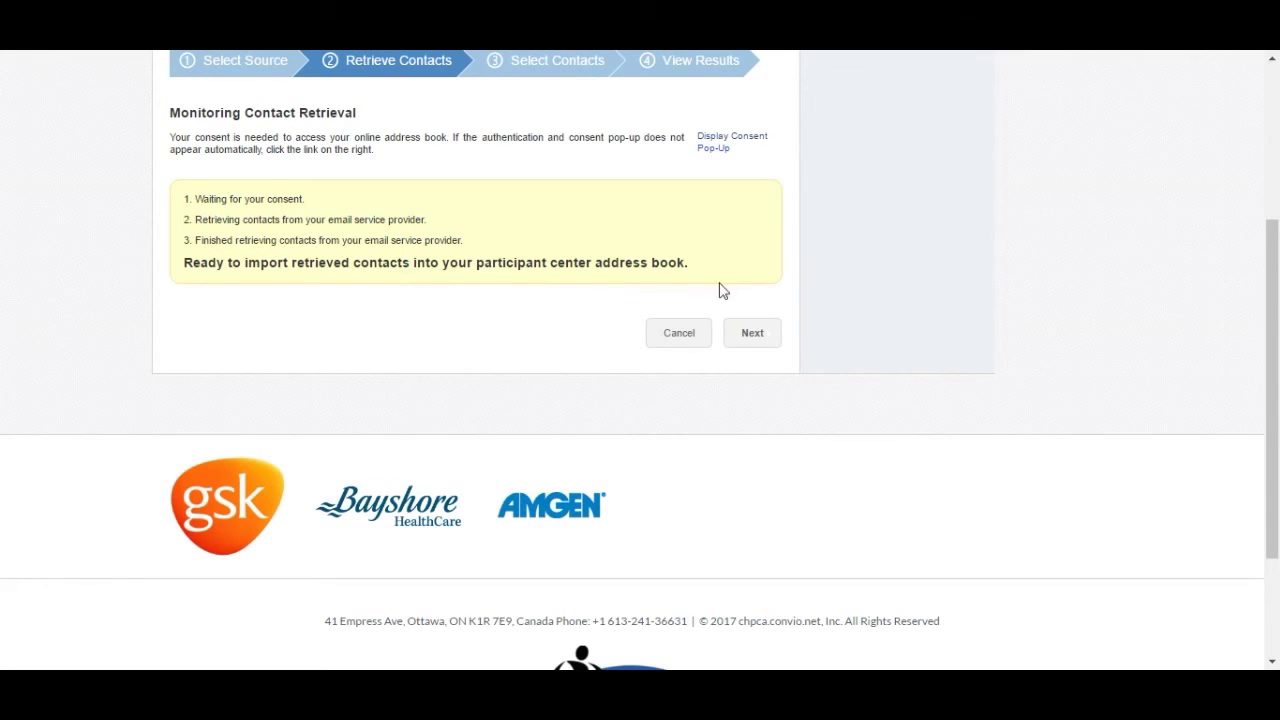
left_click(756, 341)
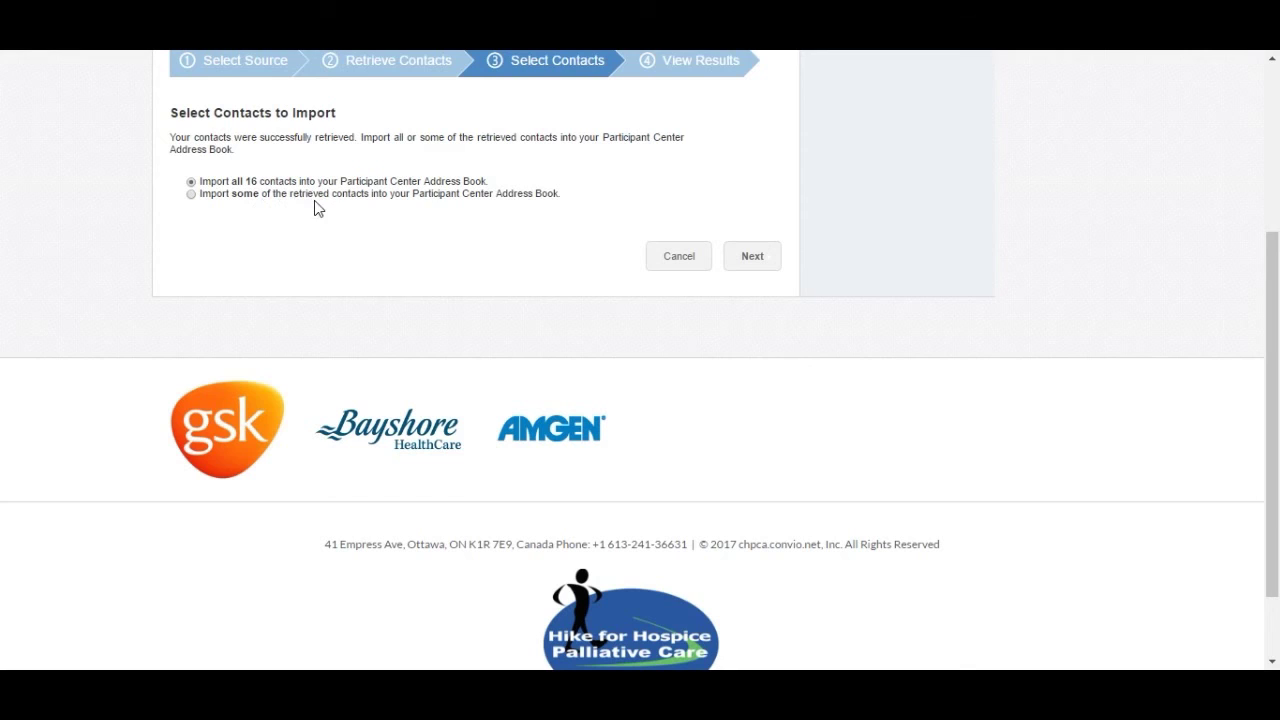
scroll(551, 297, "up", 1)
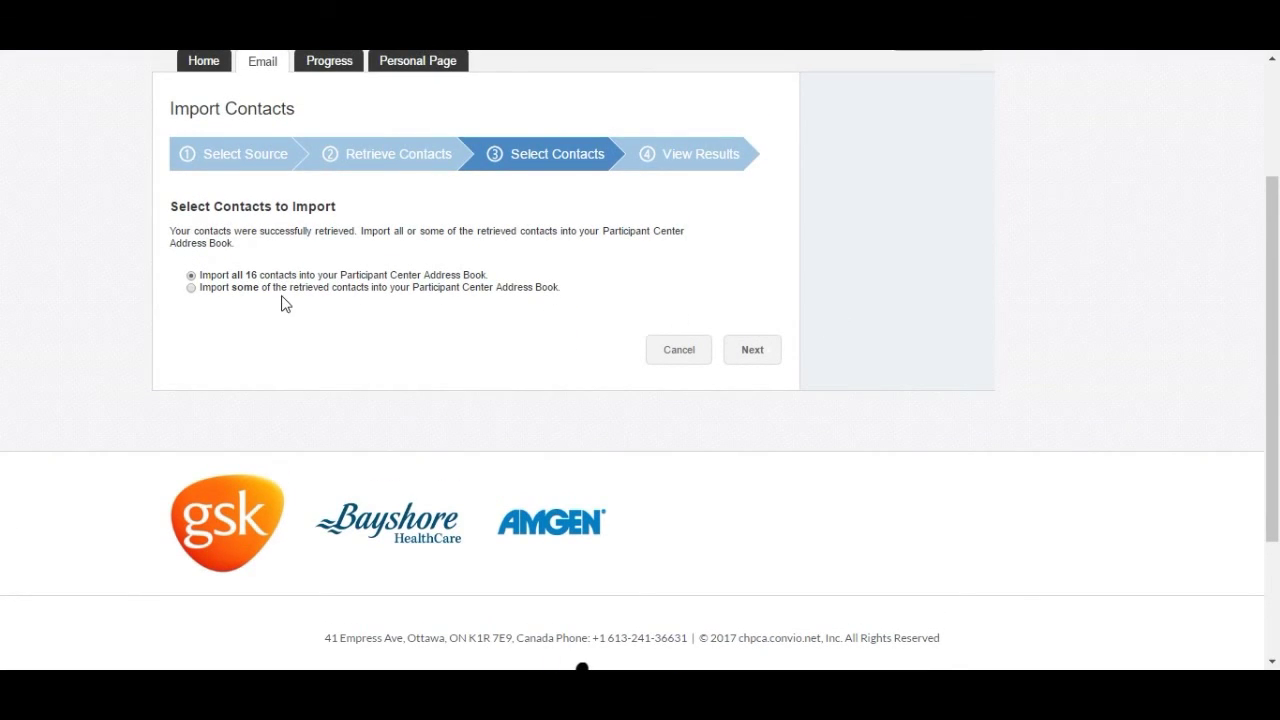
- Cancel the contact import and move on to the Preview & Send step
left_click(679, 364)
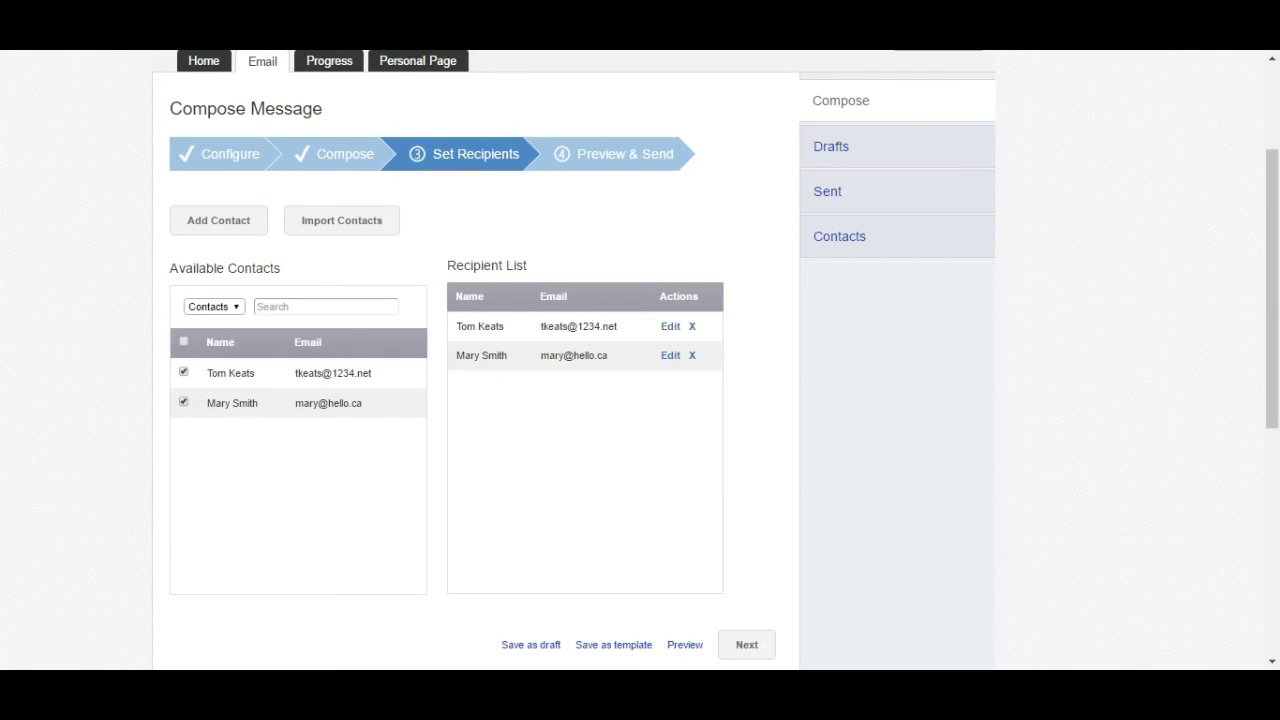
key("F10")
left_click(755, 655)
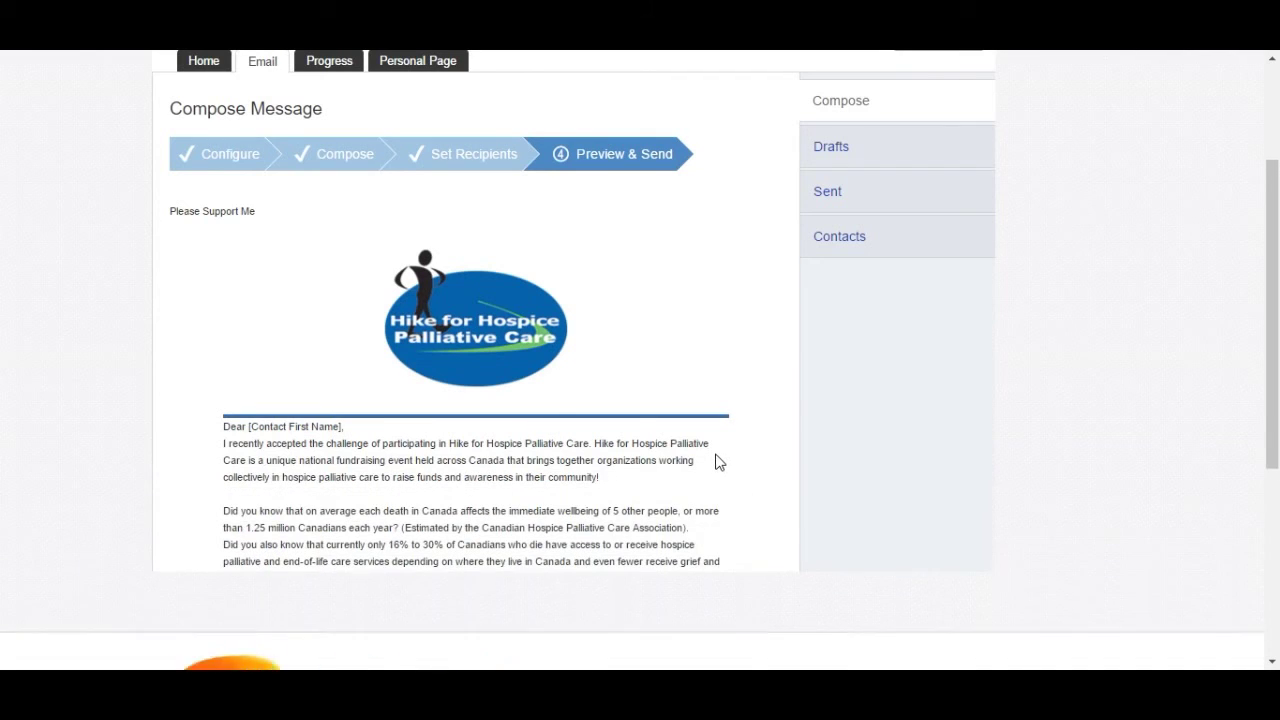
- Send the Please Support Me appeal to both recipients
scroll(717, 462, "down", 2)
scroll(714, 455, "down", 3)
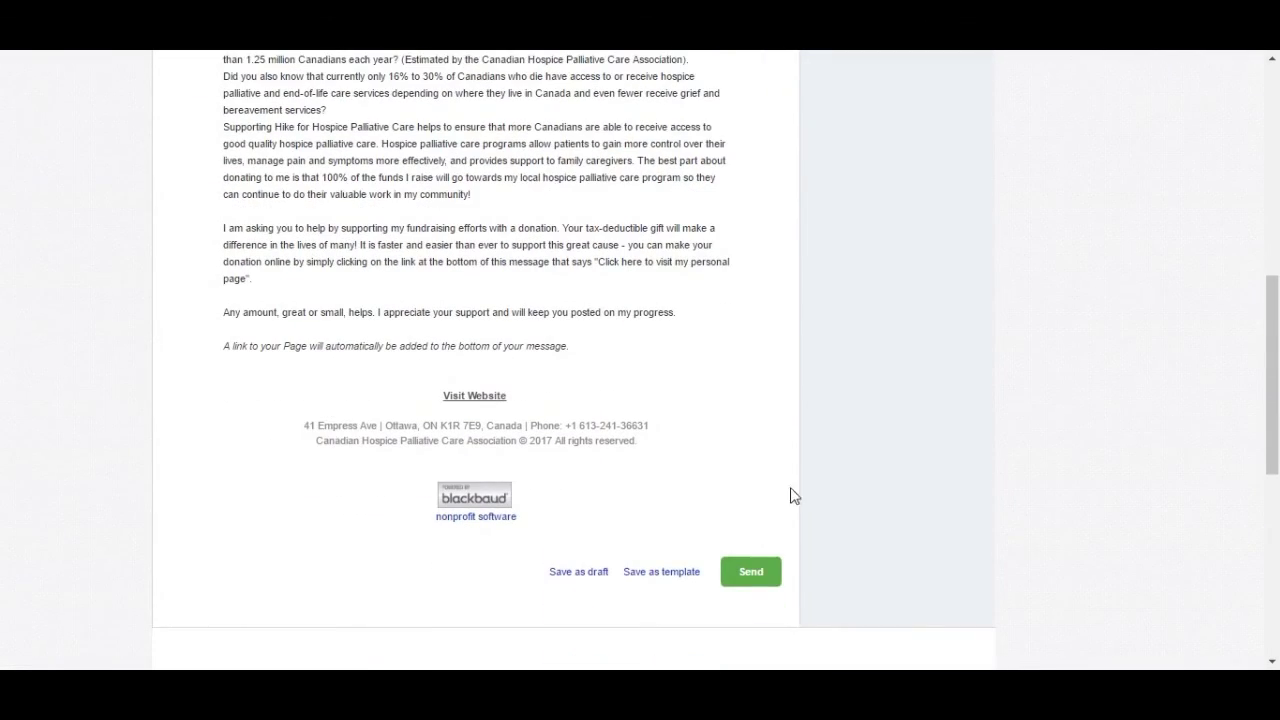
left_click(752, 575)
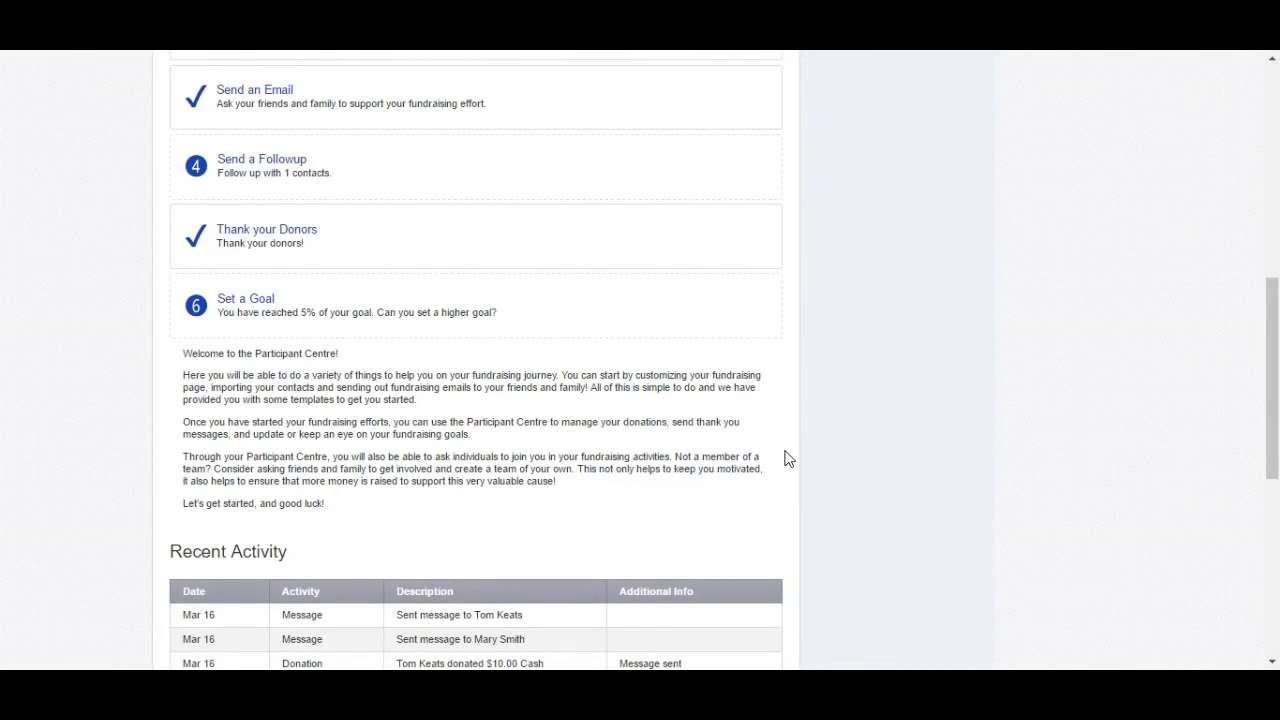
scroll(786, 458, "down", 2)
scroll(247, 358, "down", 1)
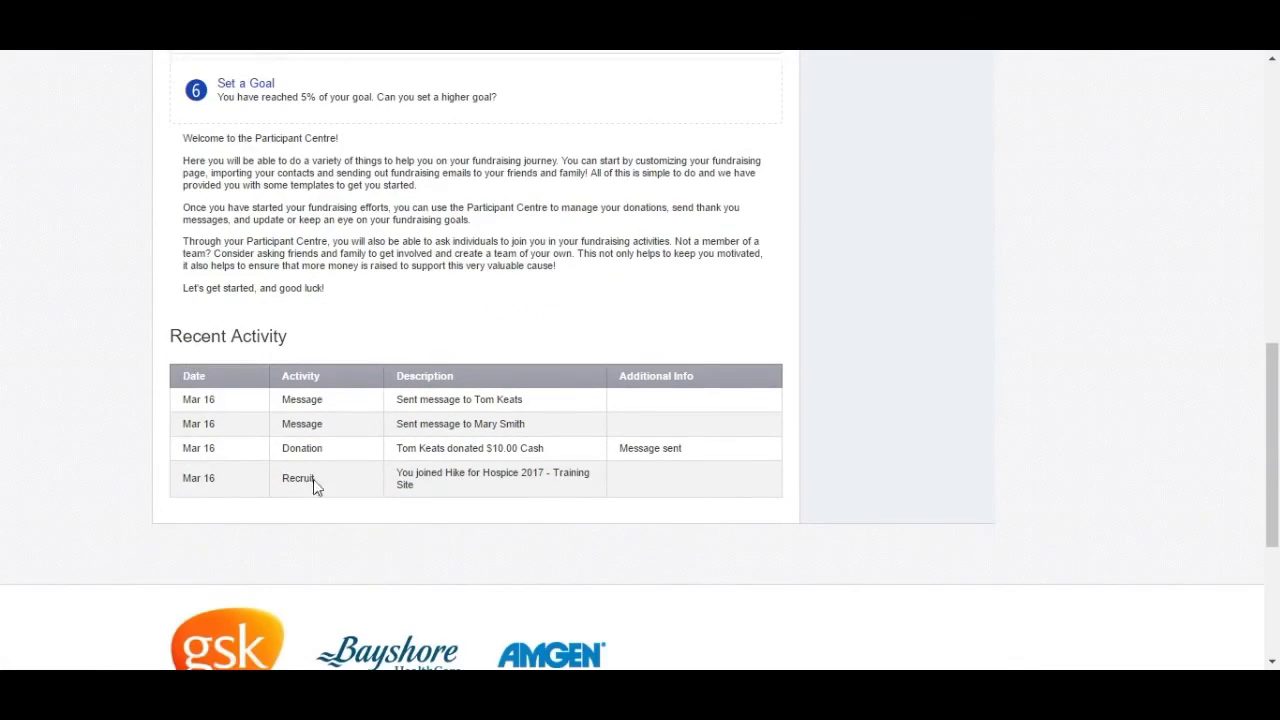
scroll(777, 416, "up", 5)
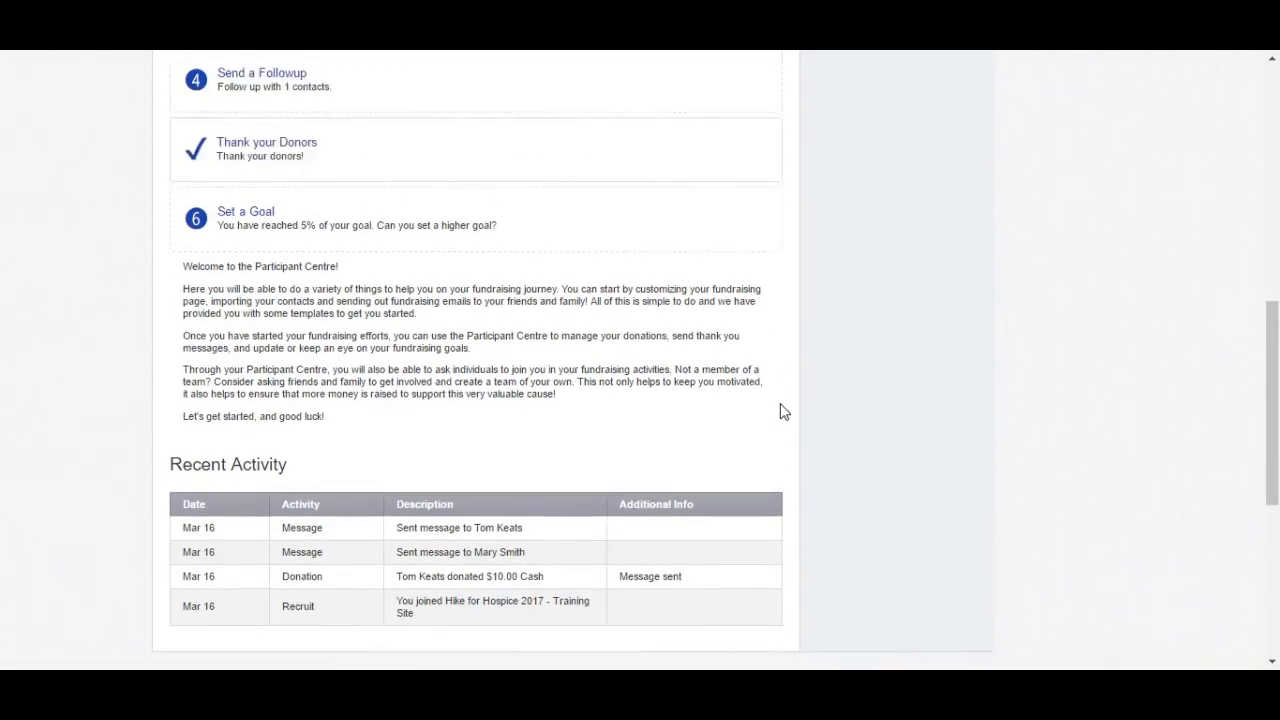
scroll(777, 418, "up", 3)
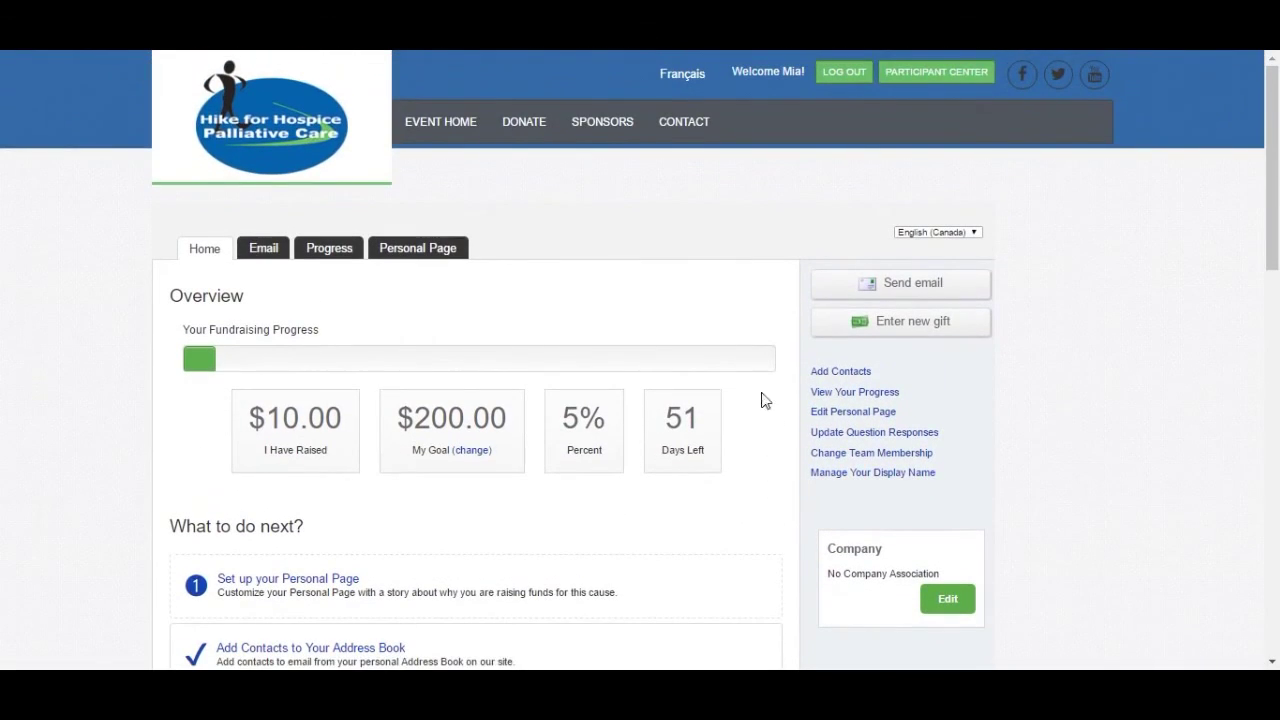
- Check Sent messages, then the Contacts list showing each contact's one email and $10.00 donation
left_click(263, 250)
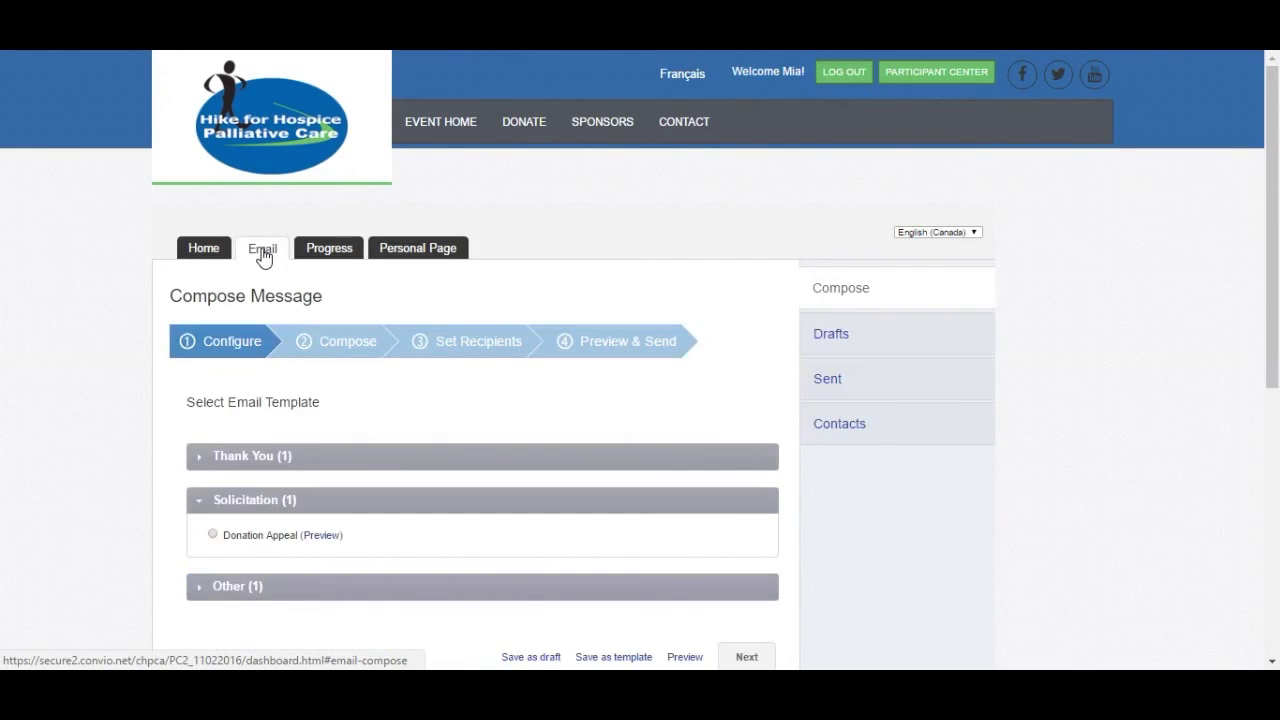
left_click(828, 384)
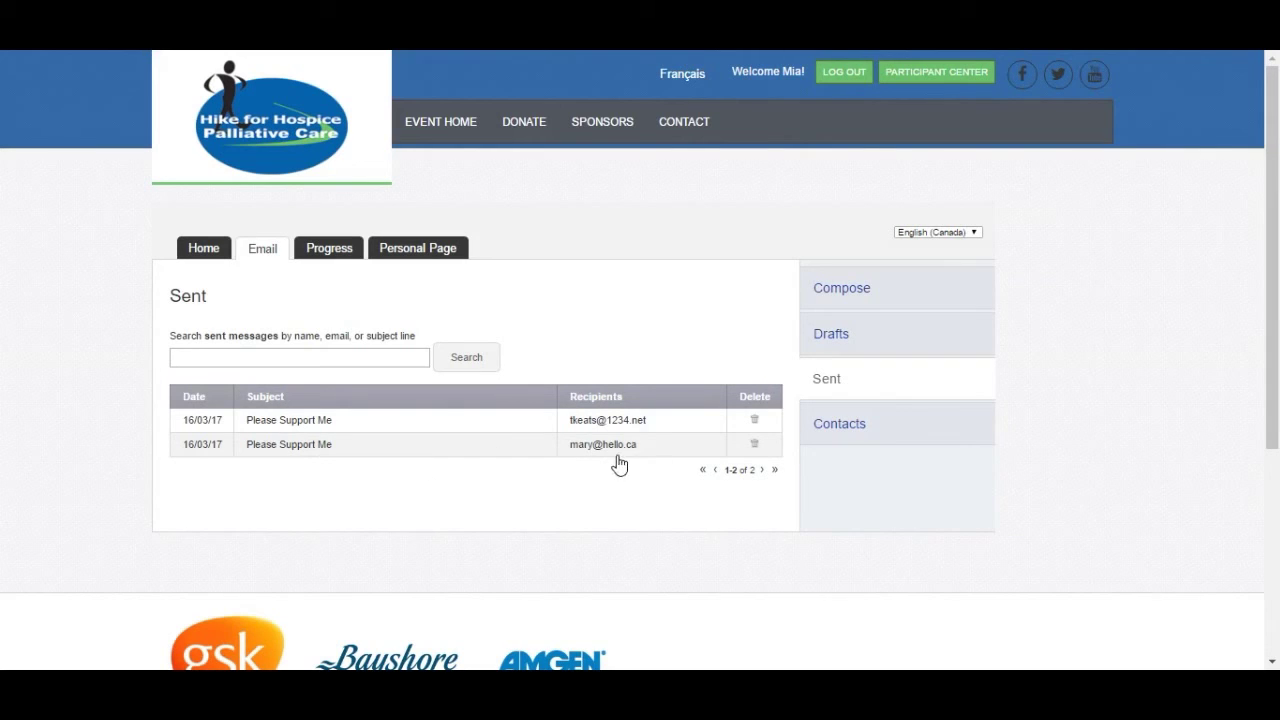
left_click(843, 428)
scroll(1076, 385, "down", 1)
scroll(1077, 385, "down", 2)
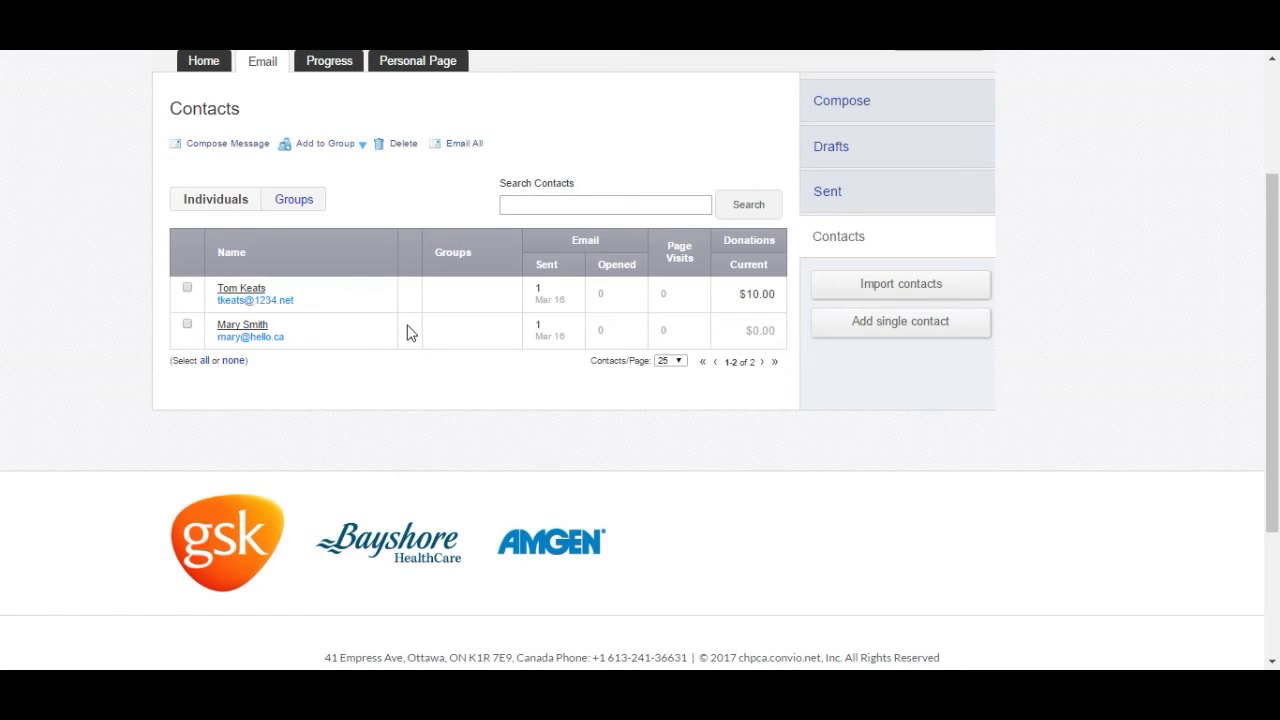
scroll(404, 311, "up", 1)
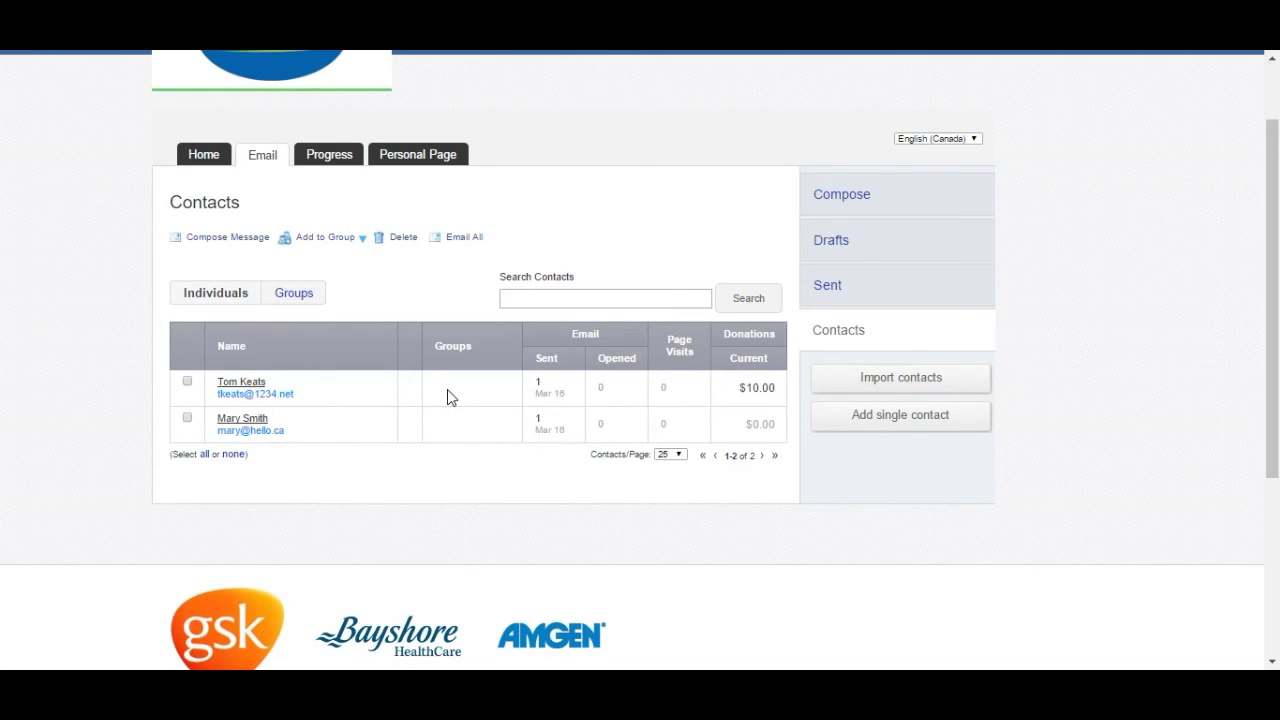
- Retitle the personal page to the participant's first name followed by "'s Page"
left_click(419, 163)
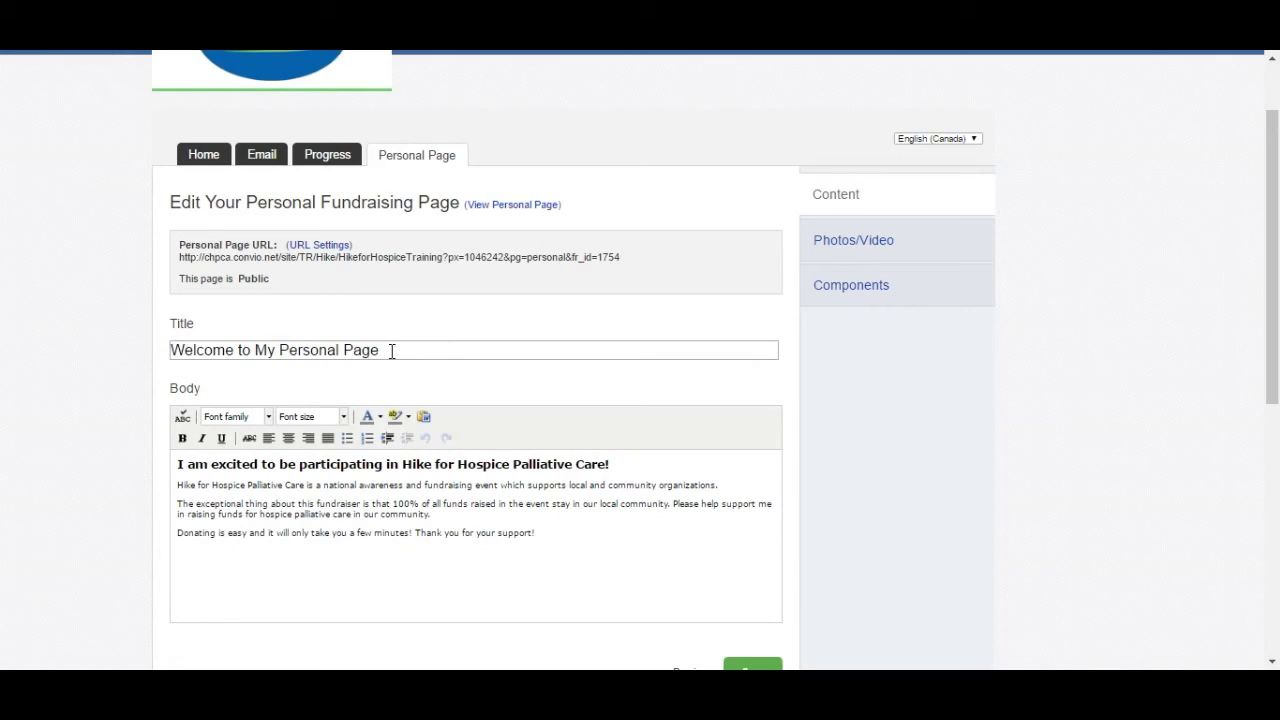
left_click_drag(392, 350, 256, 350)
type("Mis")
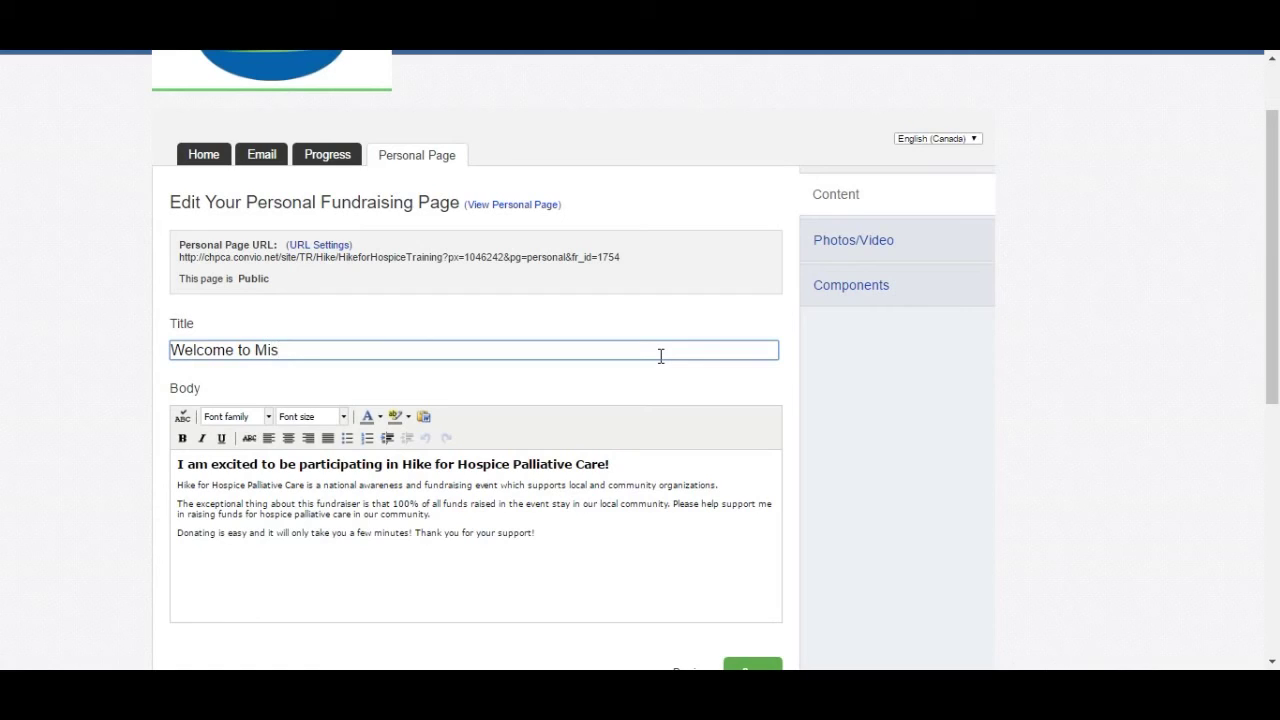
key("BackSpace")
type("a's Page")
scroll(338, 497, "down", 2)
scroll(337, 503, "up", 2)
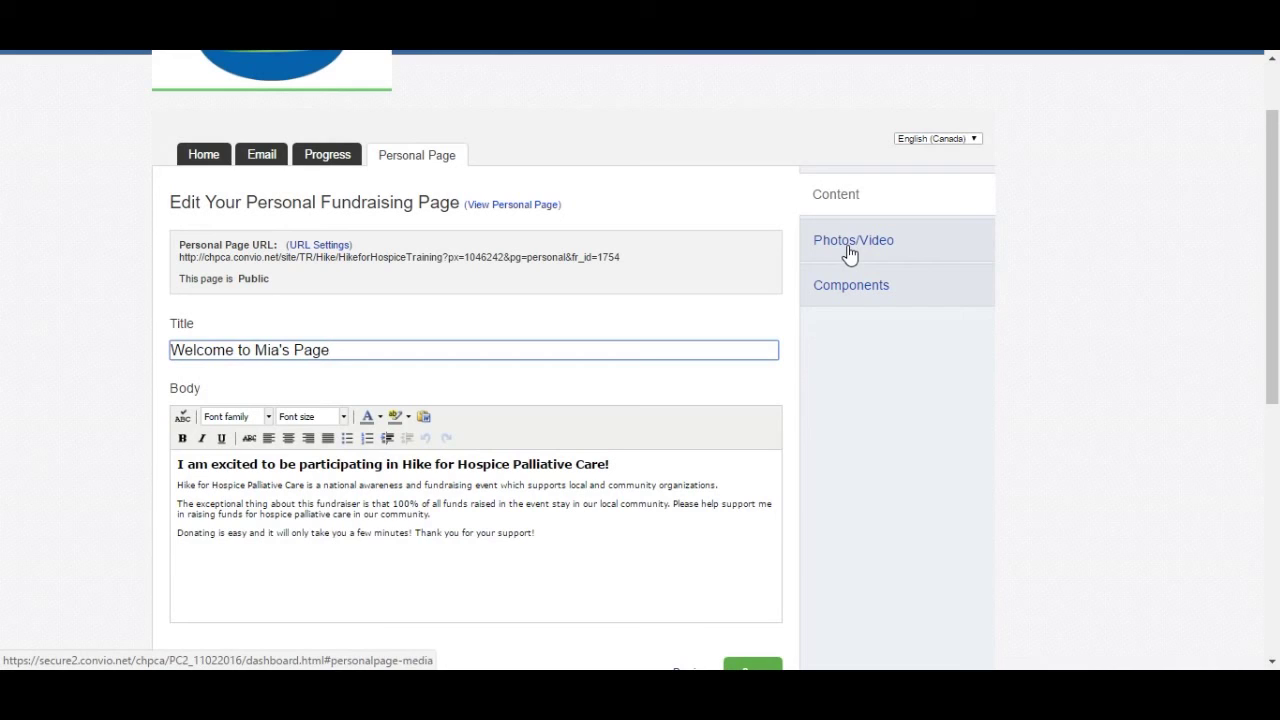
left_click(322, 246)
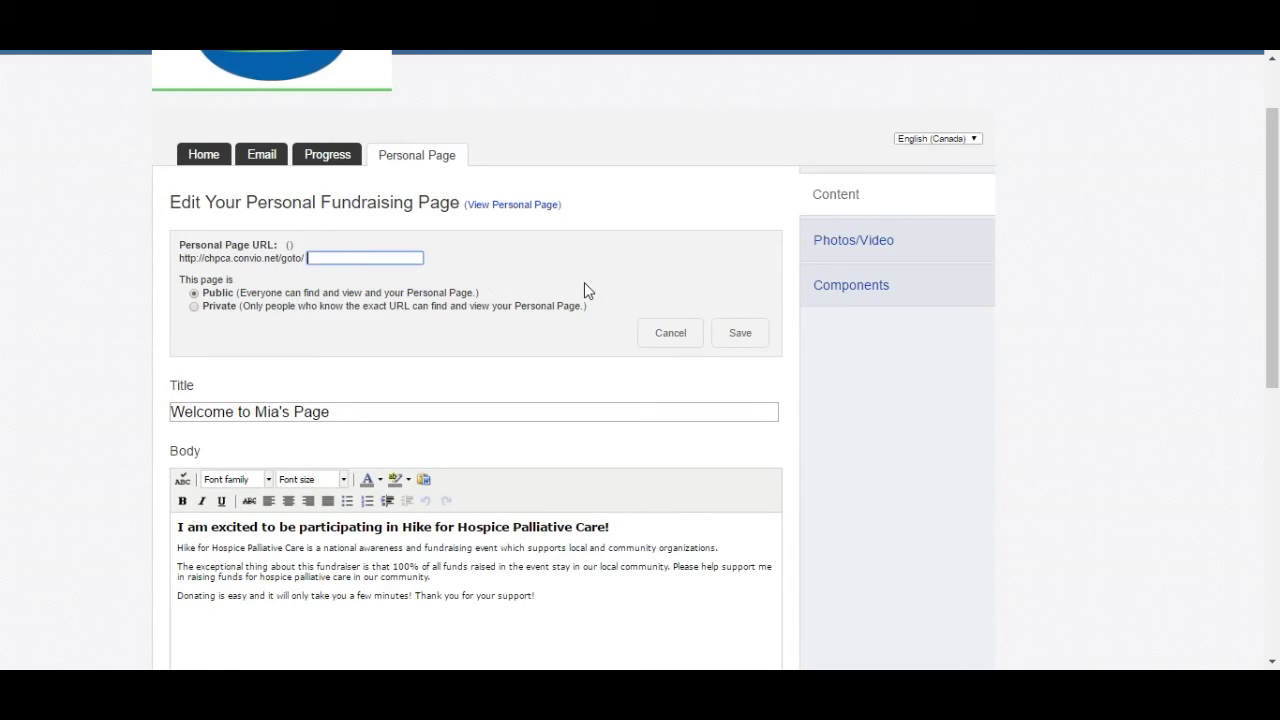
- Save a goto/ shortcut URL using the participant's first name, then view page Components
left_click(742, 335)
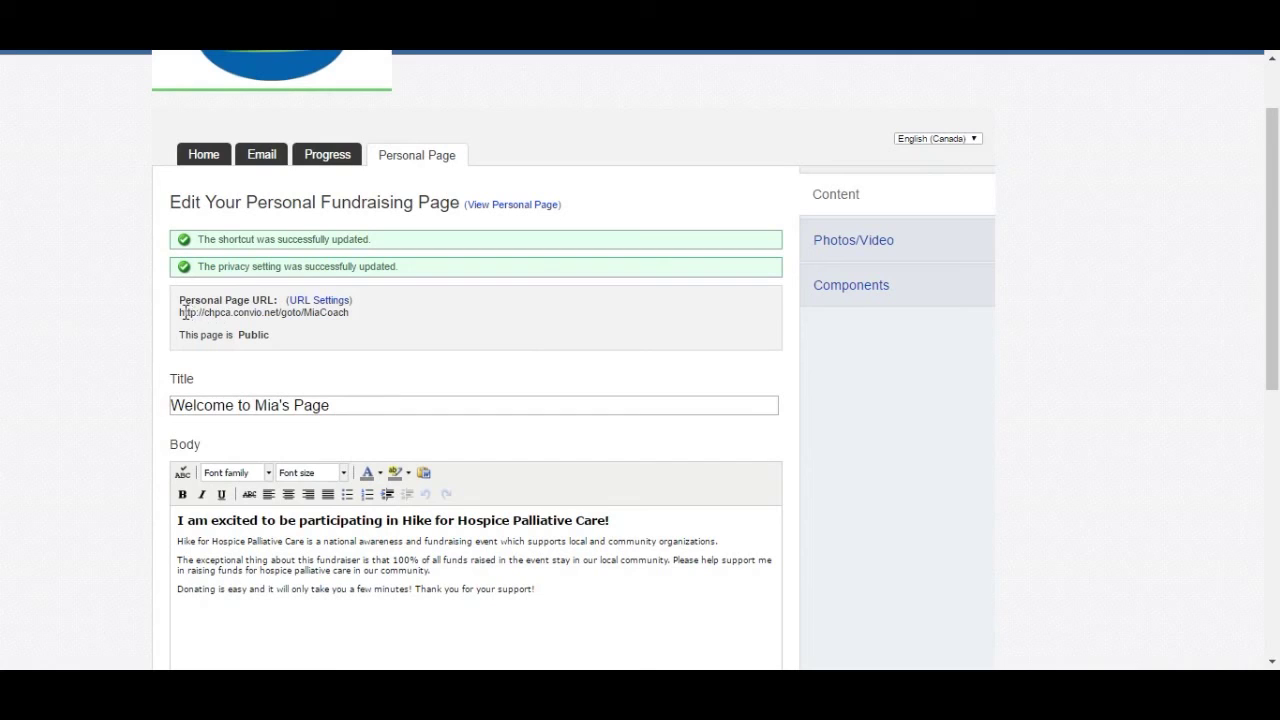
left_click_drag(181, 315, 351, 317)
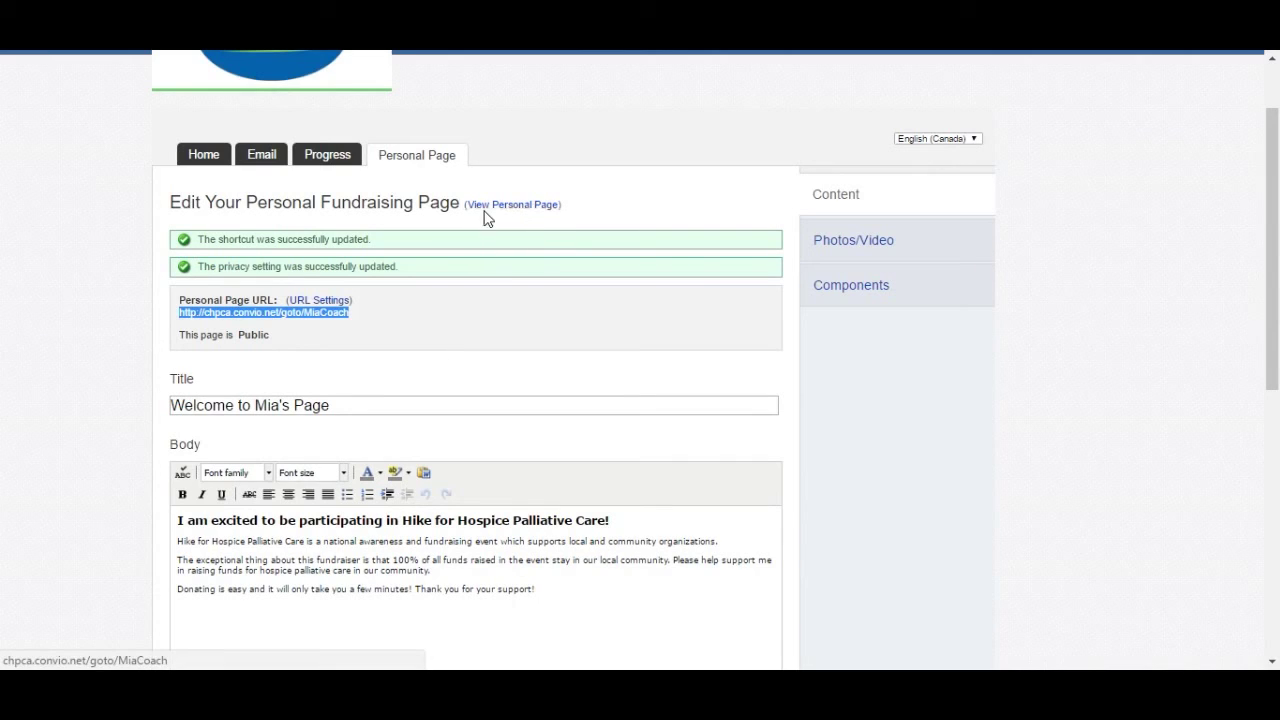
left_click(871, 301)
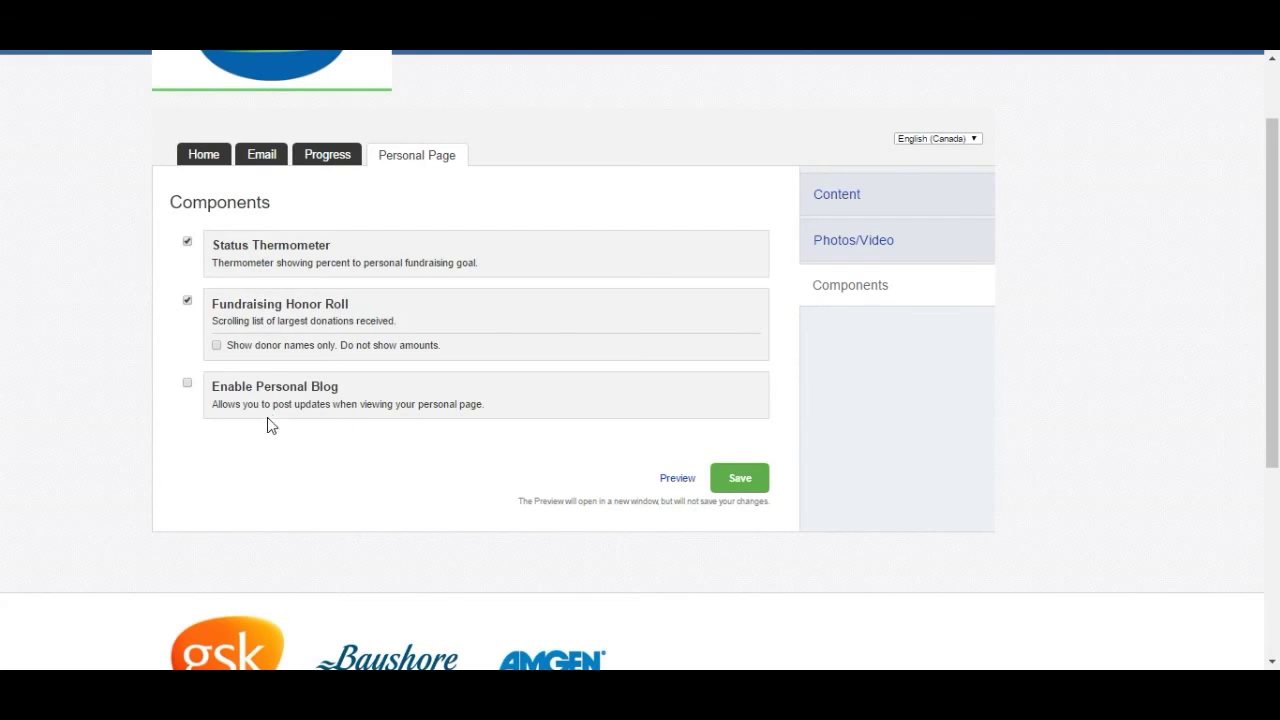
- Look over the Photos/Video upload options, then go back to the Content section
left_click(876, 249)
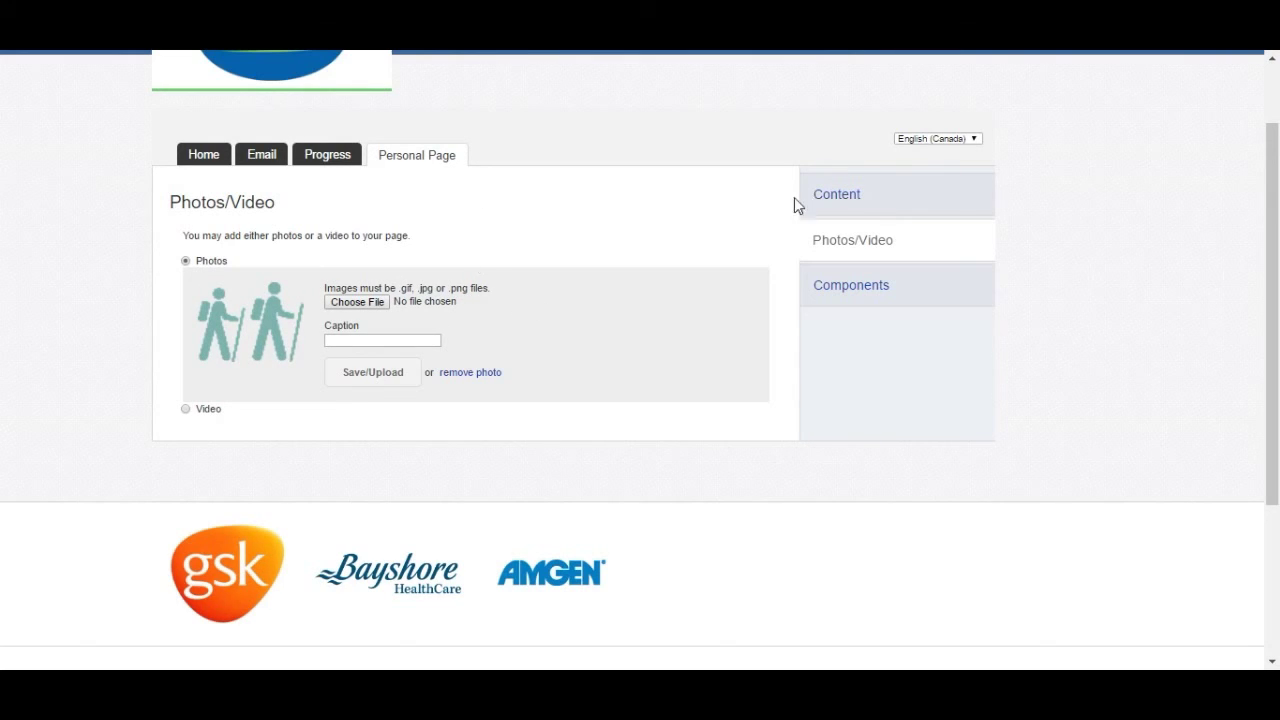
left_click(836, 197)
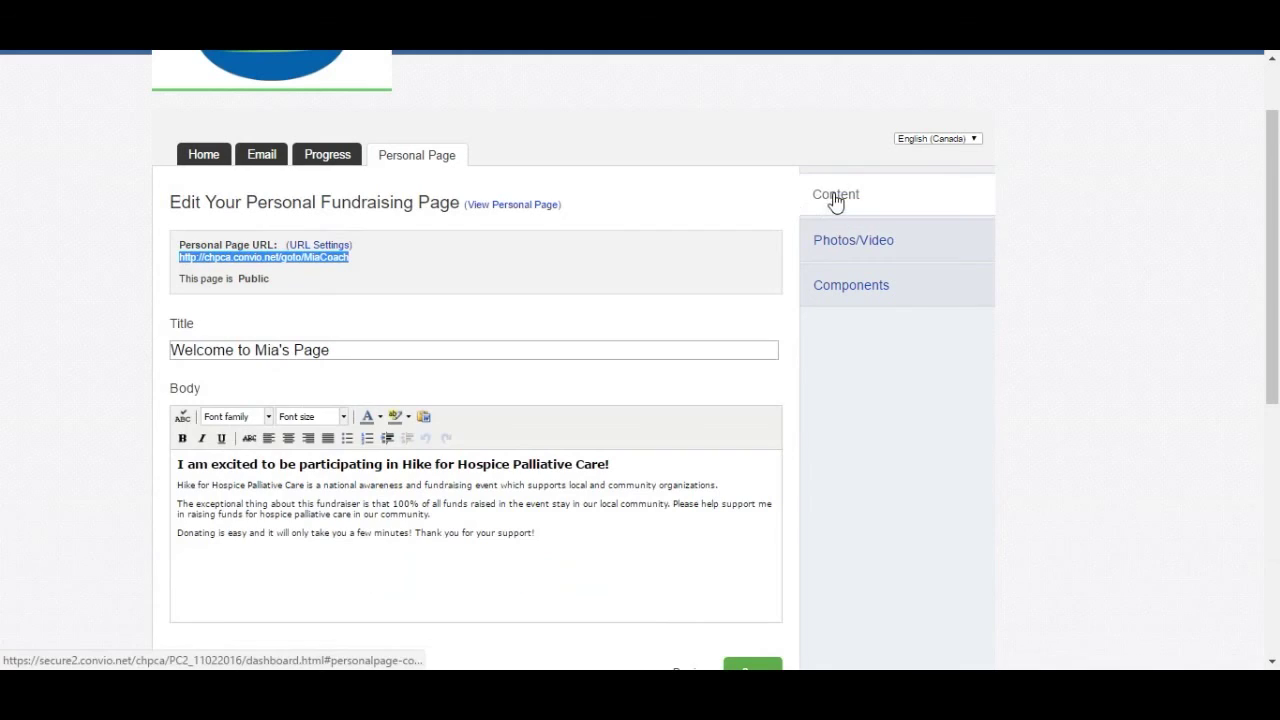
- Preview the public personal page and its DONATE NOW donation option
left_click(519, 207)
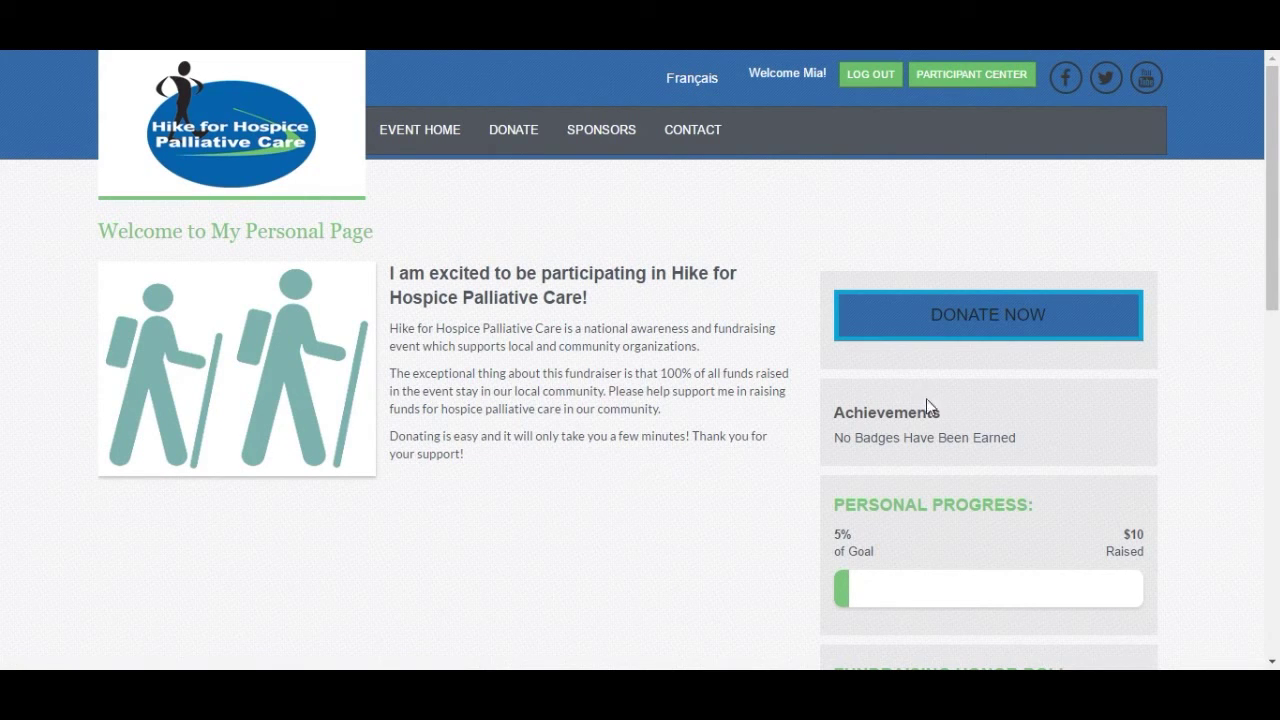
left_click(994, 332)
scroll(772, 444, "down", 2)
scroll(770, 445, "up", 2)
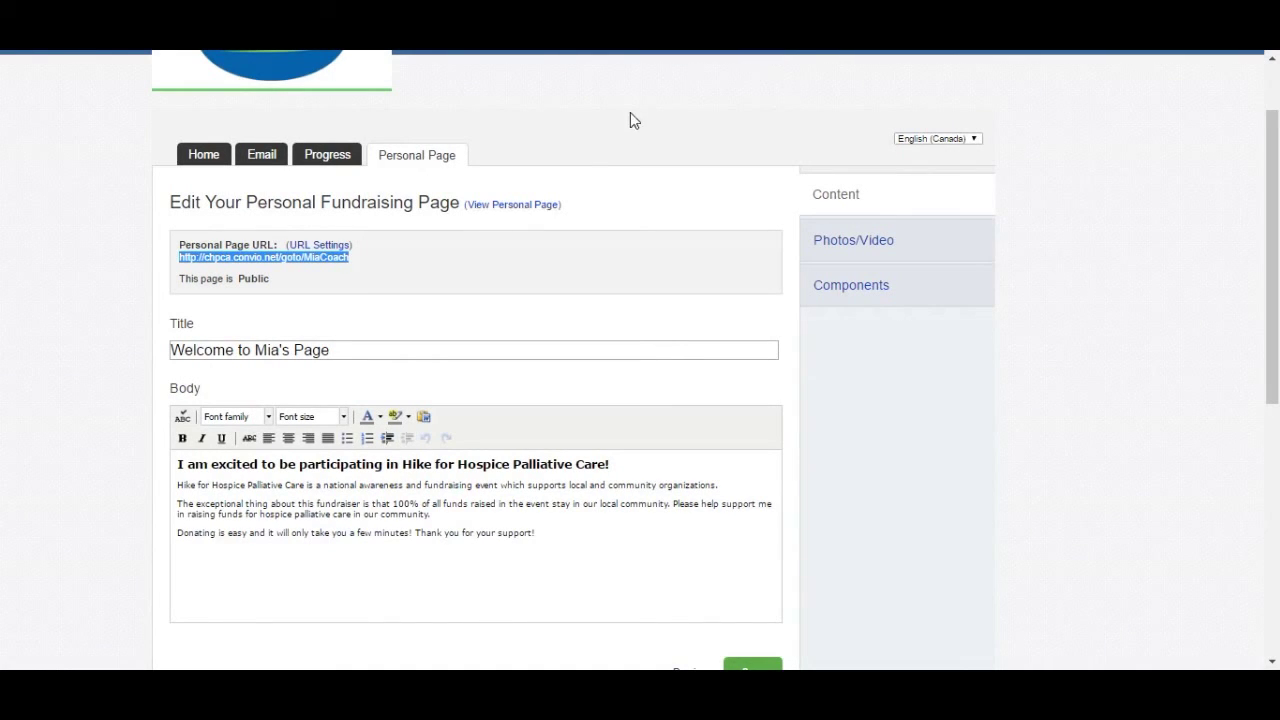
scroll(712, 256, "up", 1)
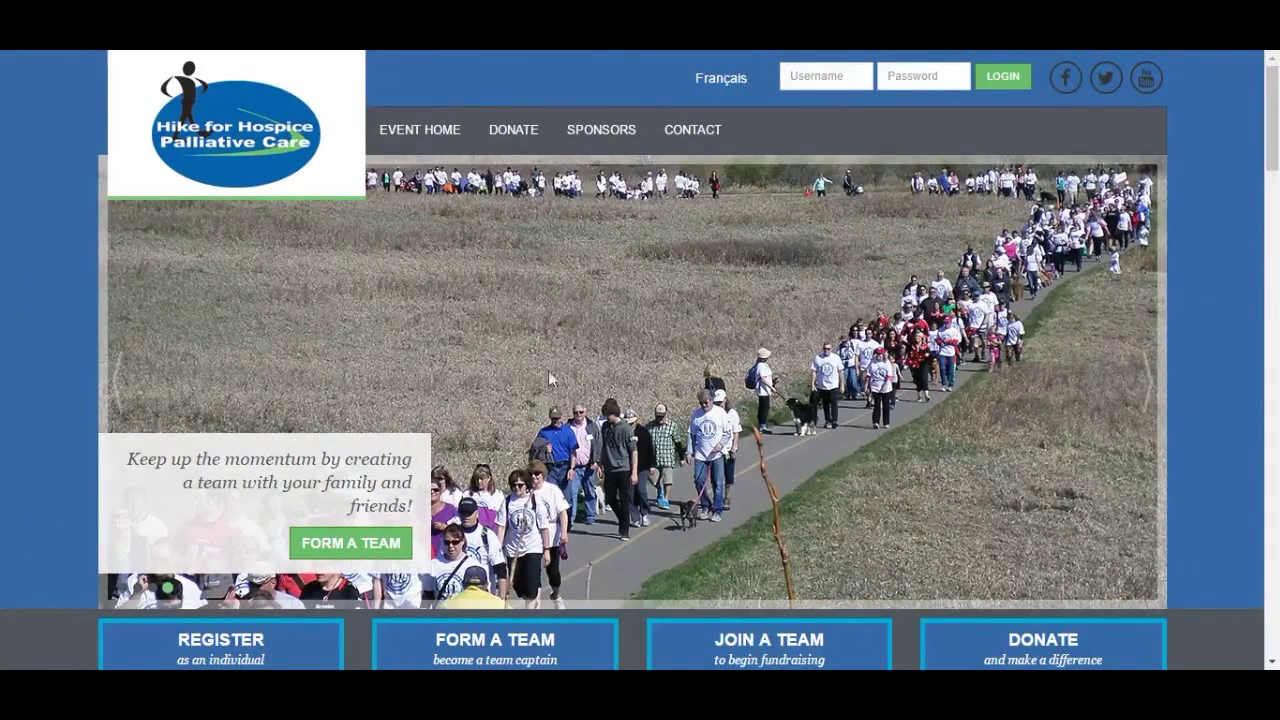
- Open the Search For a Participant or Team to Sponsor page from the DONATE menu
mouse_move(528, 127)
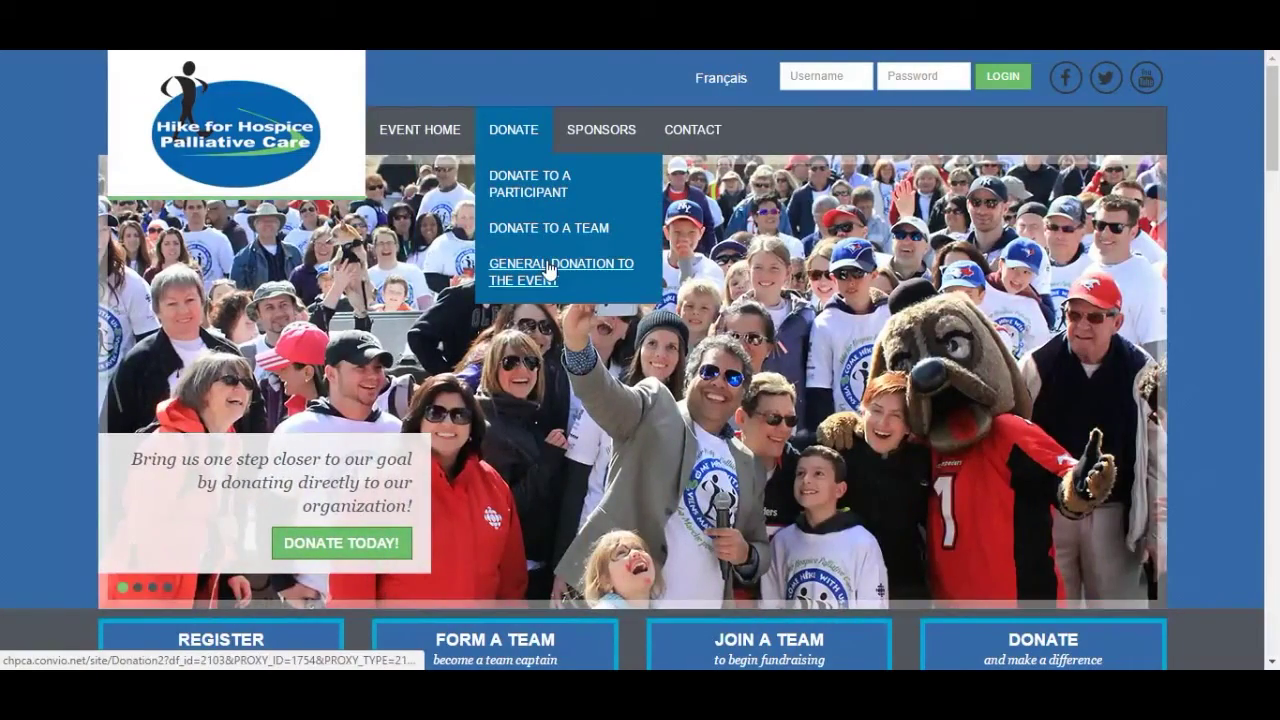
left_click_drag(1275, 159, 1276, 214)
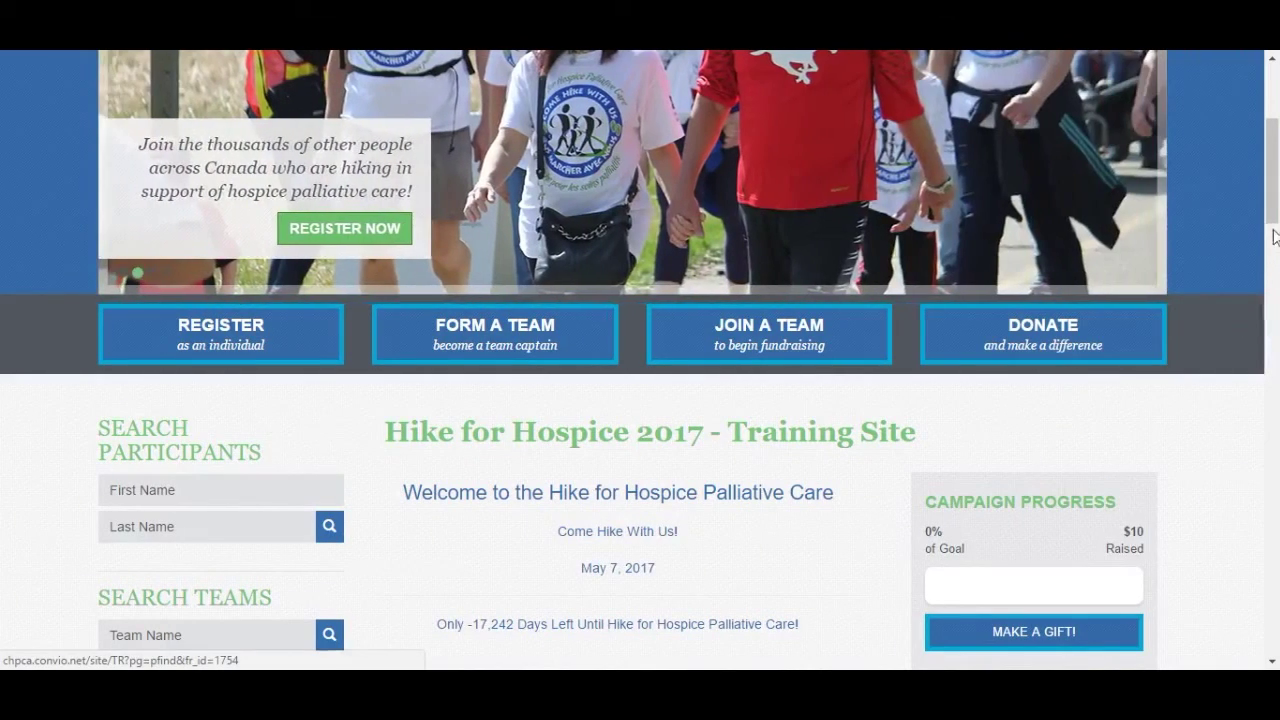
left_click_drag(1275, 210, 1275, 247)
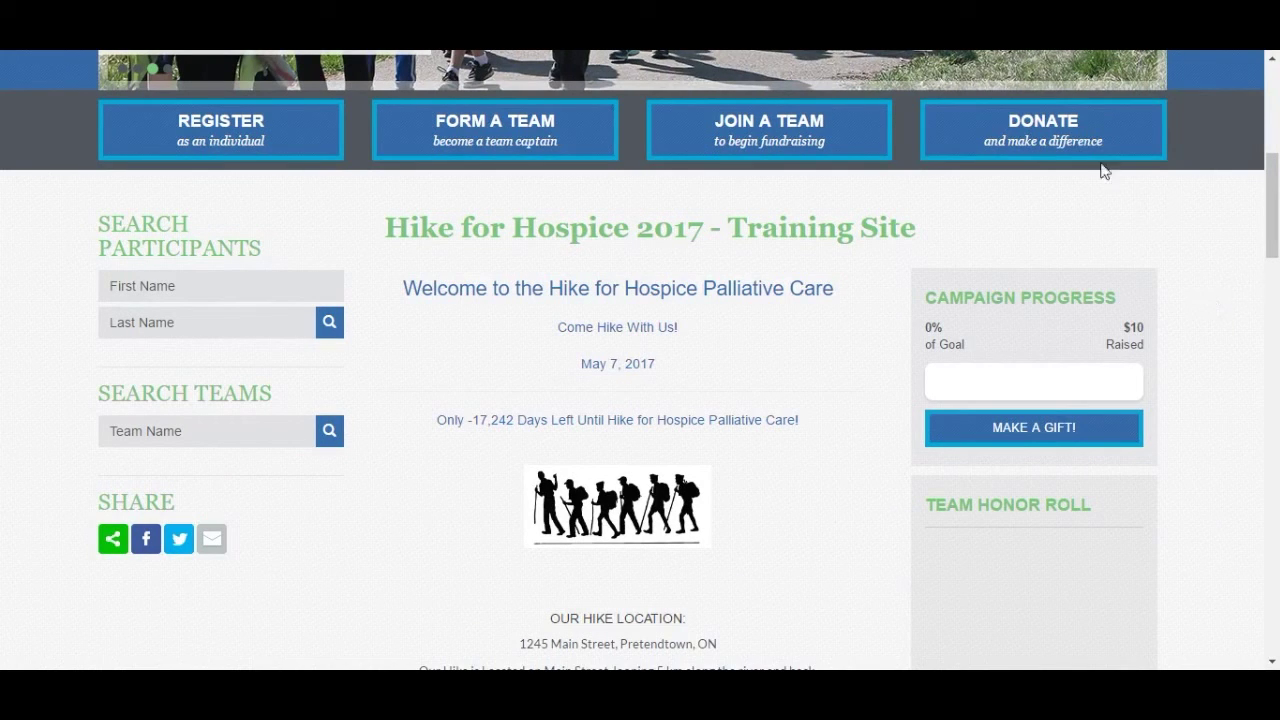
left_click(1037, 140)
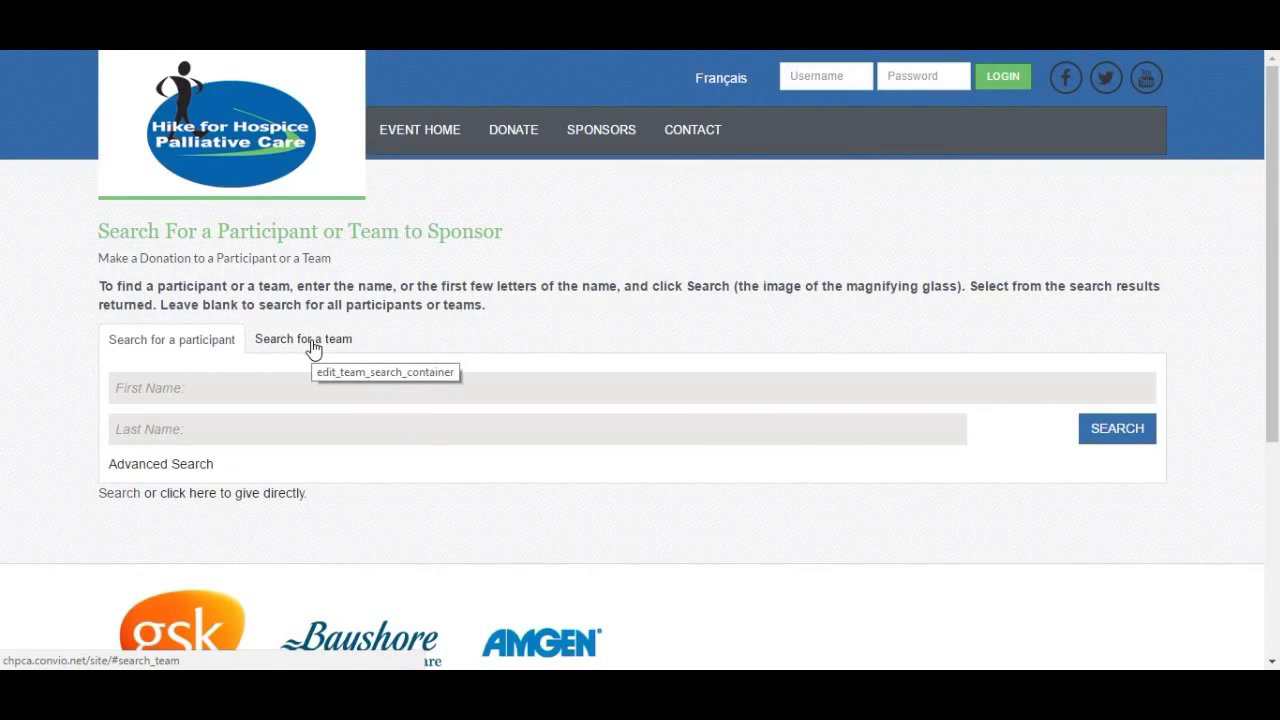
- Search participants by the hiker's first name
left_click(274, 390)
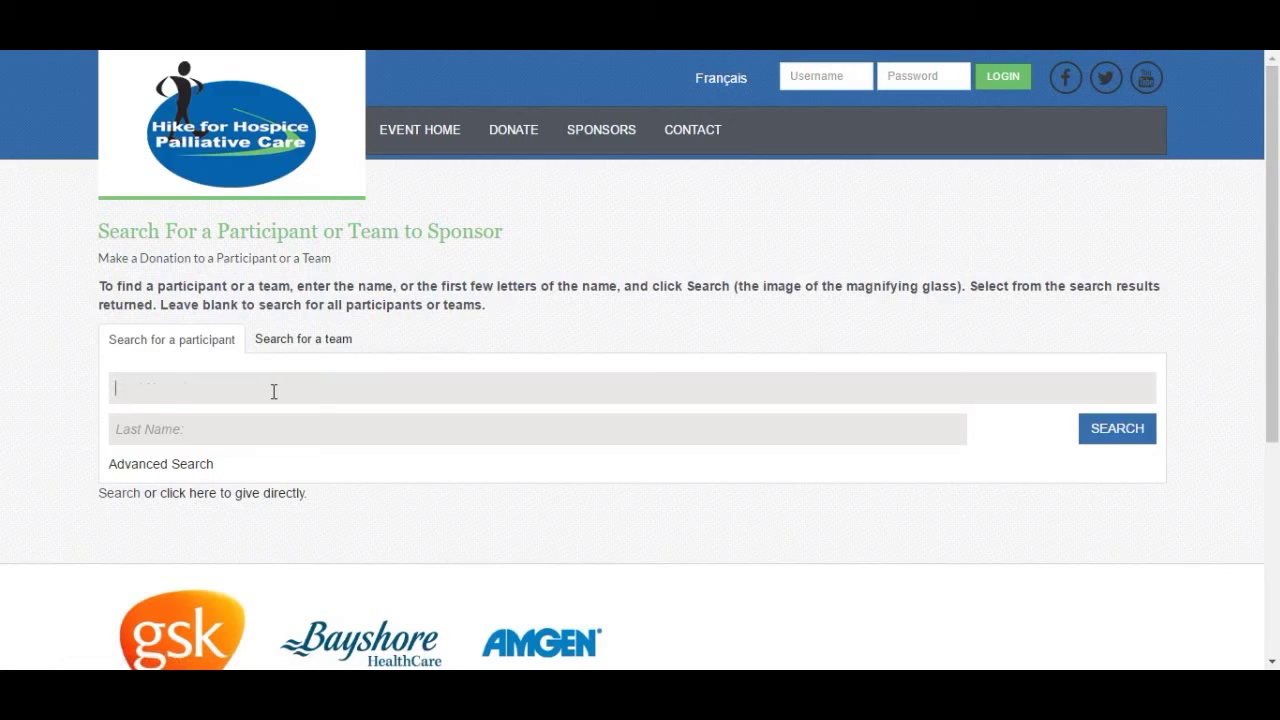
type("mia")
left_click(1130, 434)
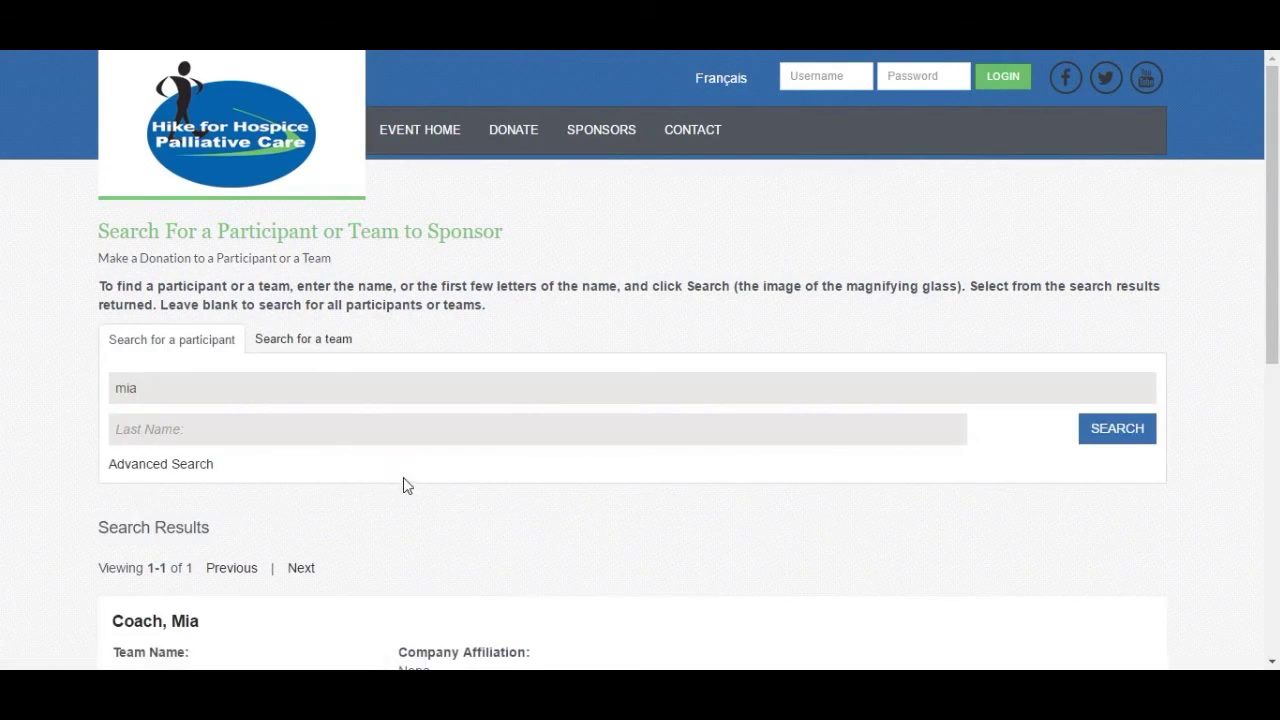
scroll(404, 483, "down", 2)
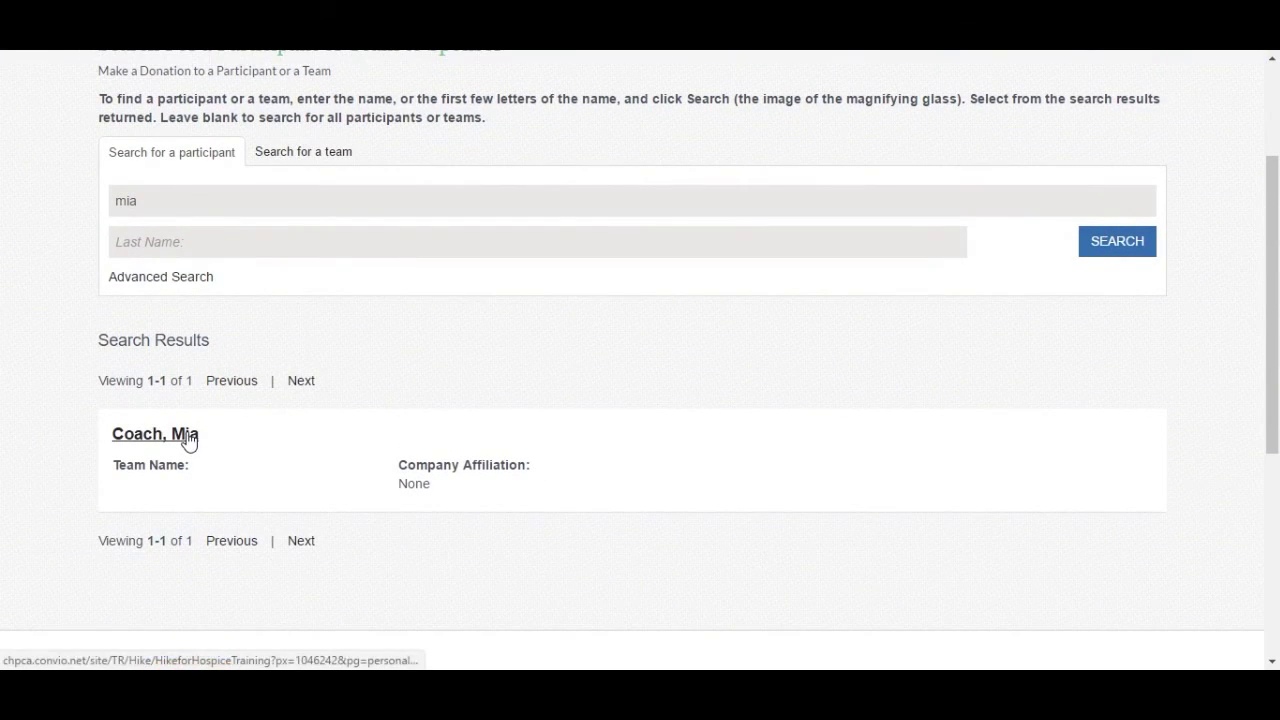
- Open the found hiker's personal page and its Gift & Payment Information donation form
left_click(188, 436)
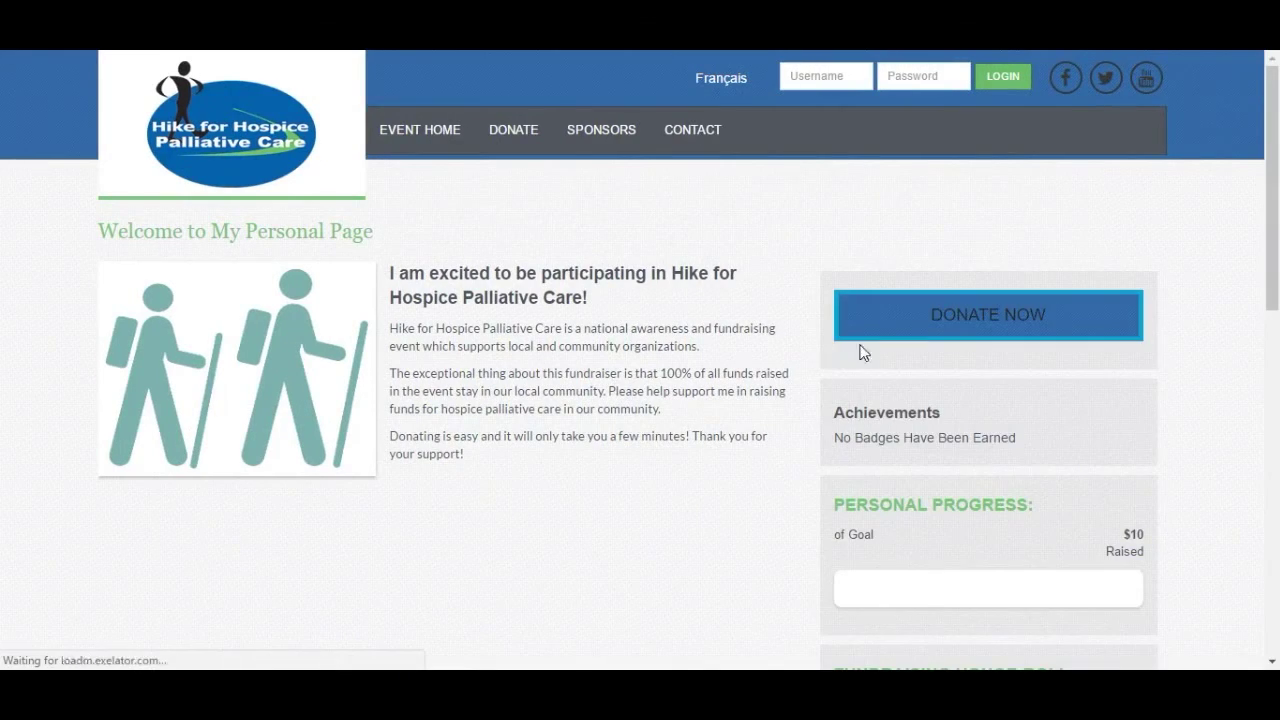
left_click(1001, 322)
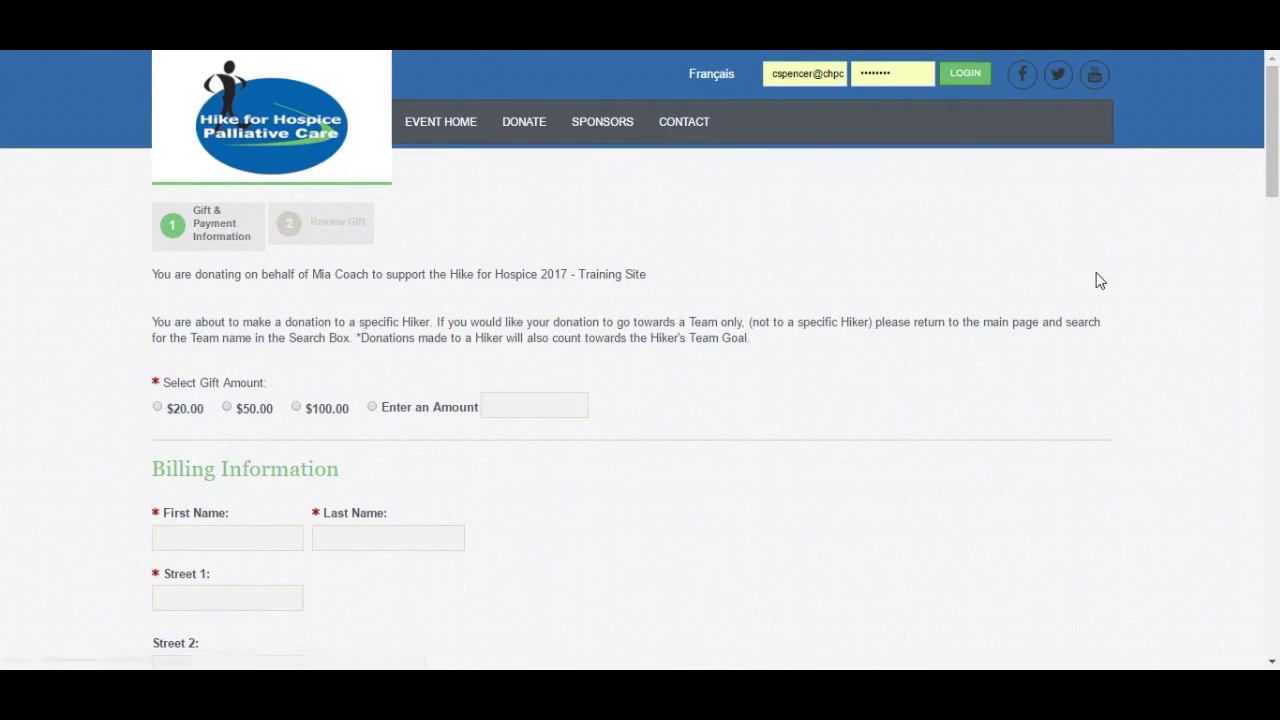
scroll(1100, 280, "down", 2)
scroll(1103, 281, "down", 5)
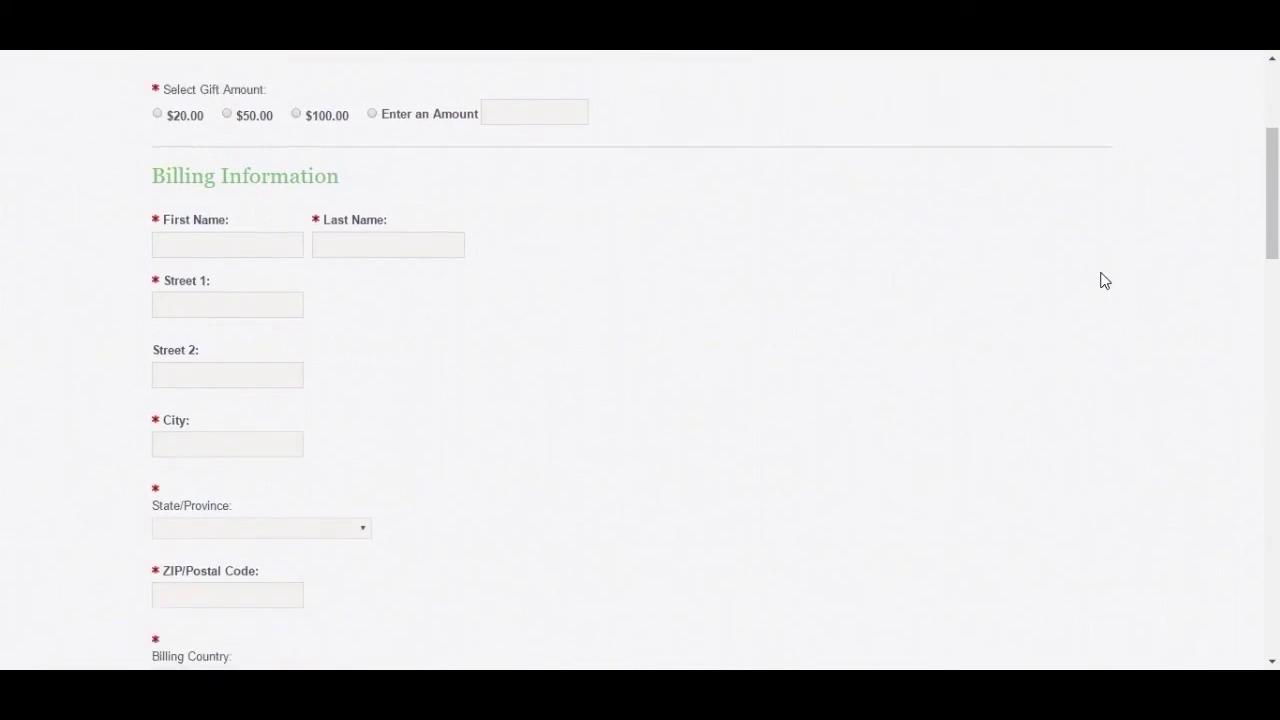
scroll(1104, 283, "down", 5)
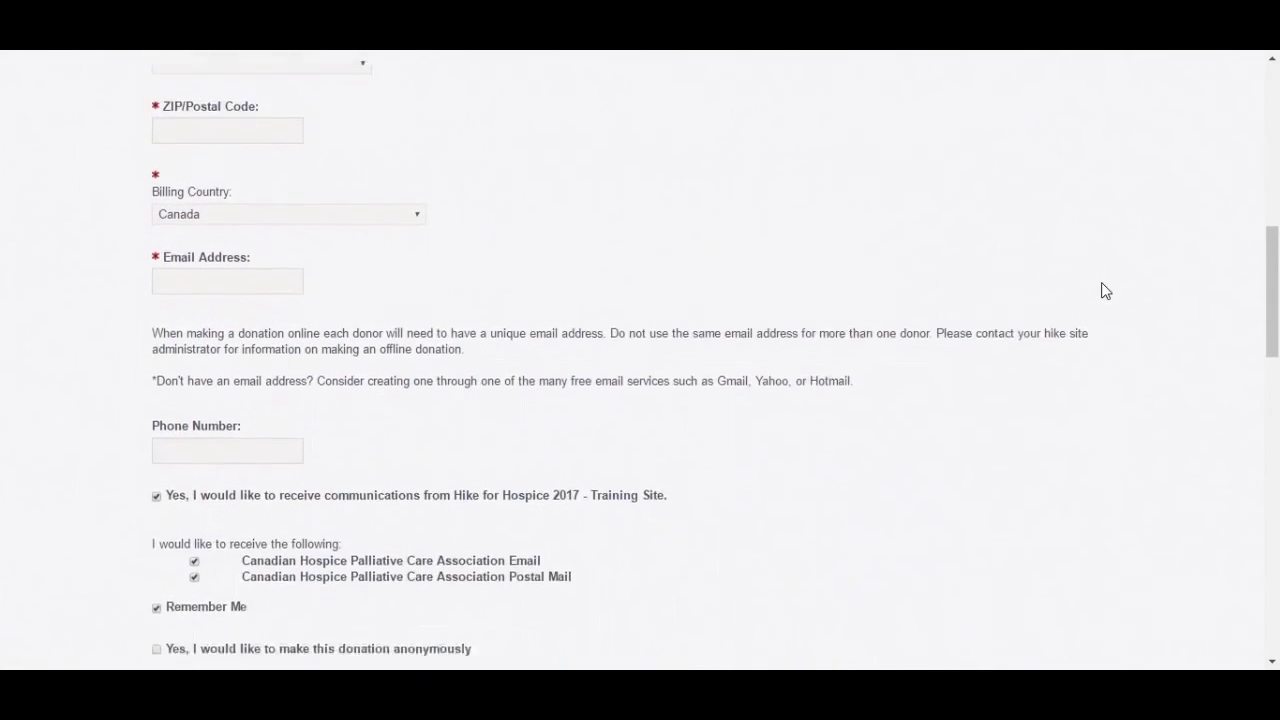
scroll(1105, 290, "down", 10)
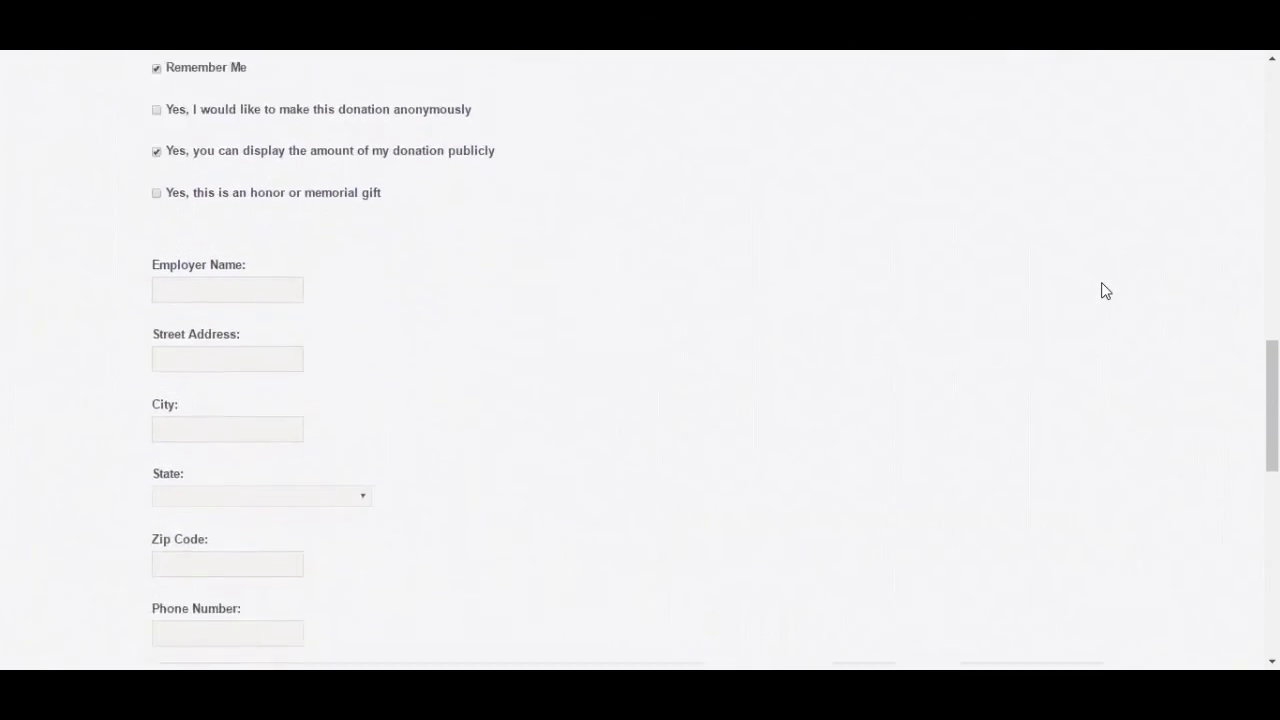
scroll(1105, 290, "down", 2)
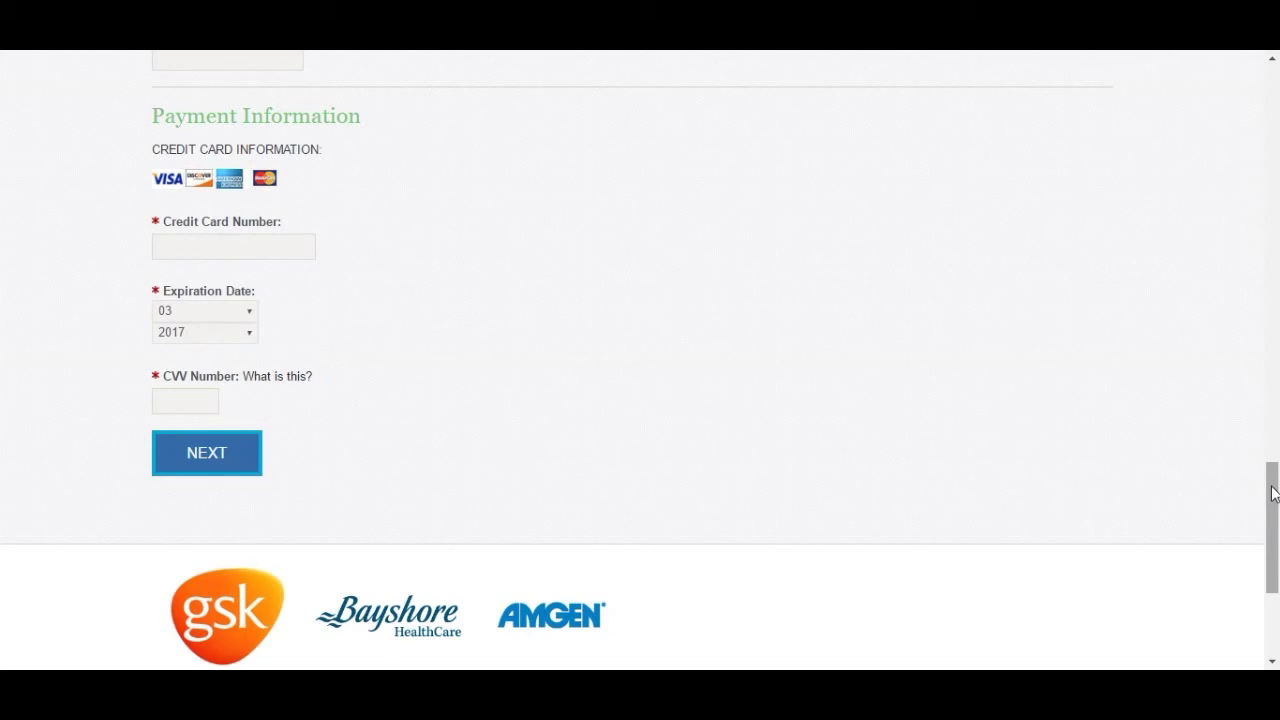
left_click(1273, 493)
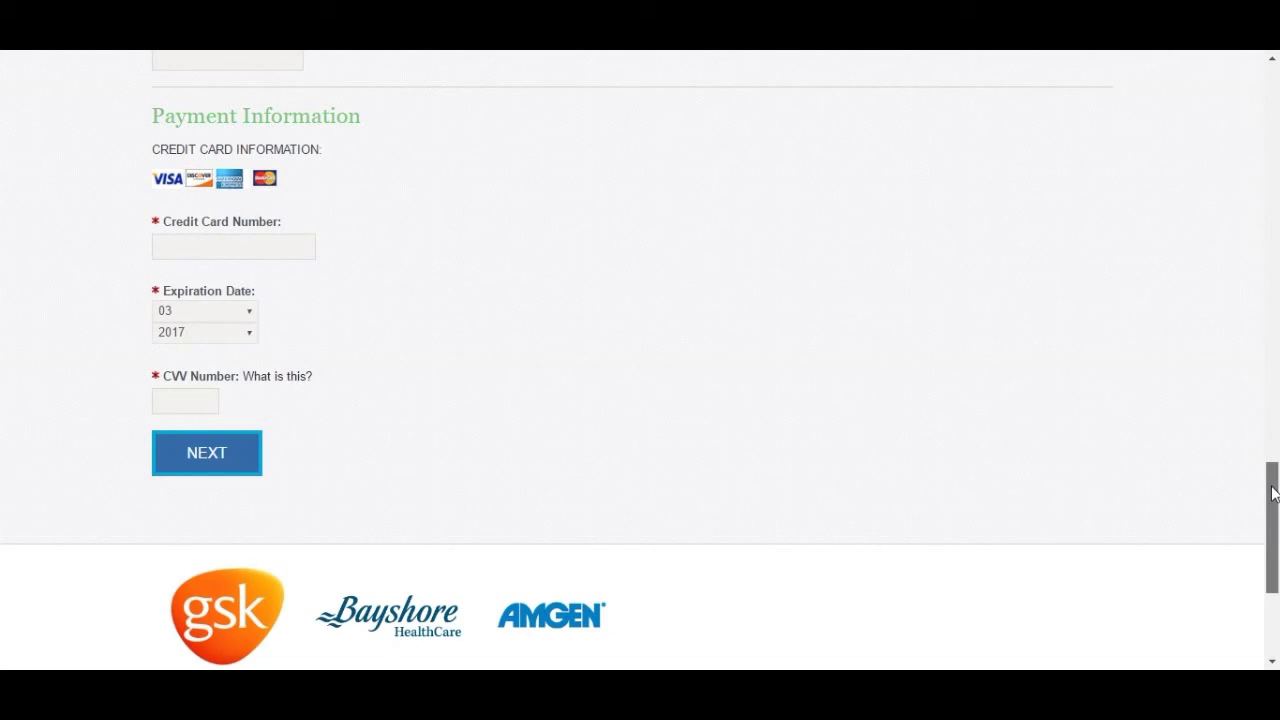
left_click_drag(1273, 493, 1275, 88)
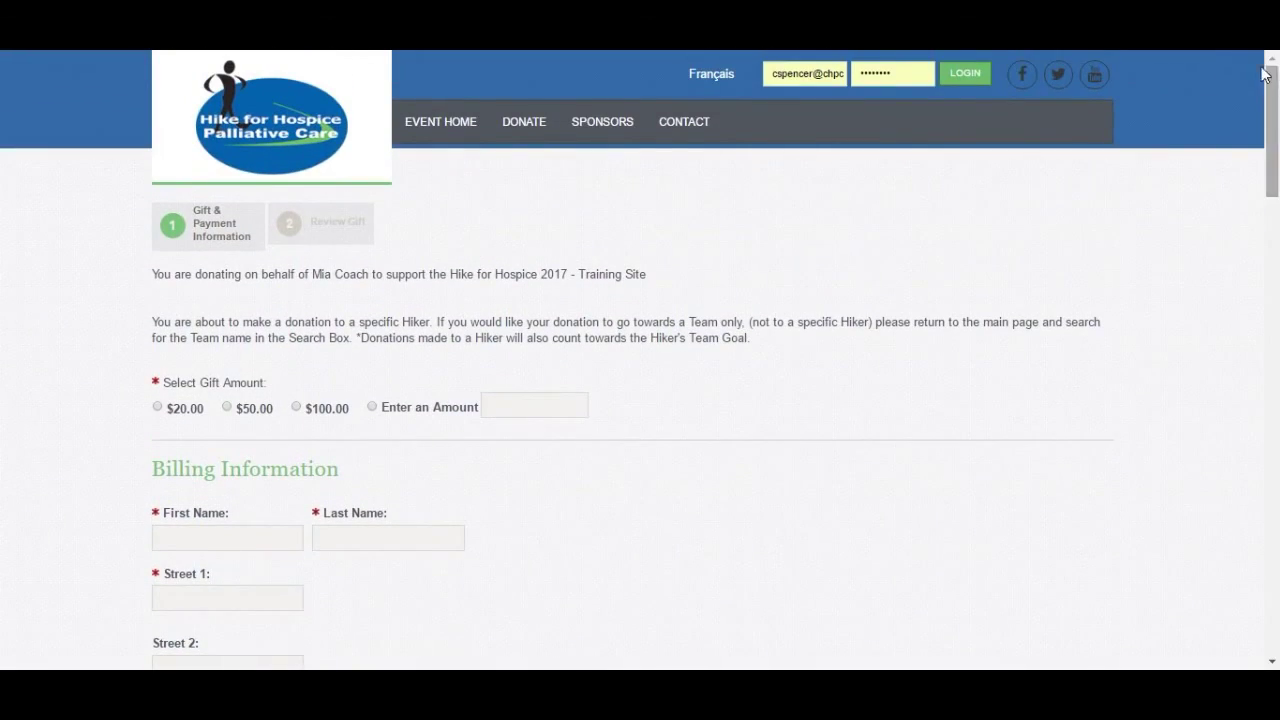
- Search for a team by name via Donate to a Team
mouse_move(524, 121)
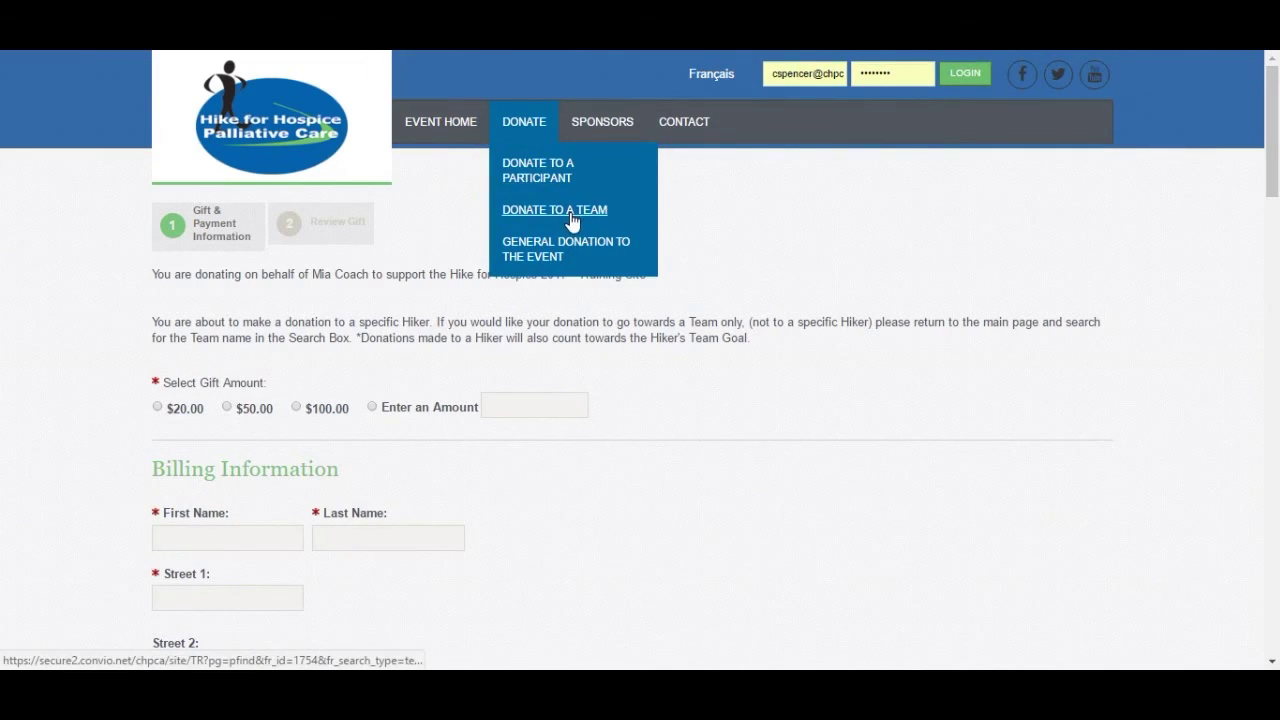
left_click(570, 212)
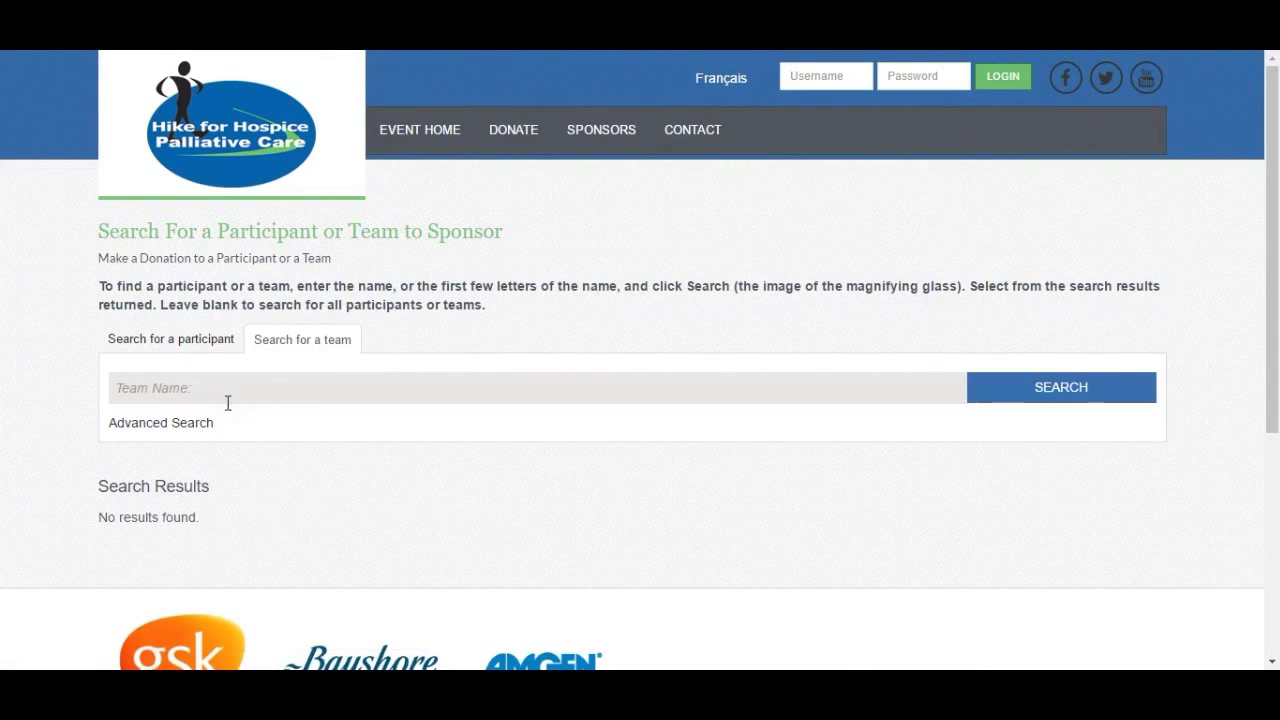
left_click(228, 389)
type("amanda")
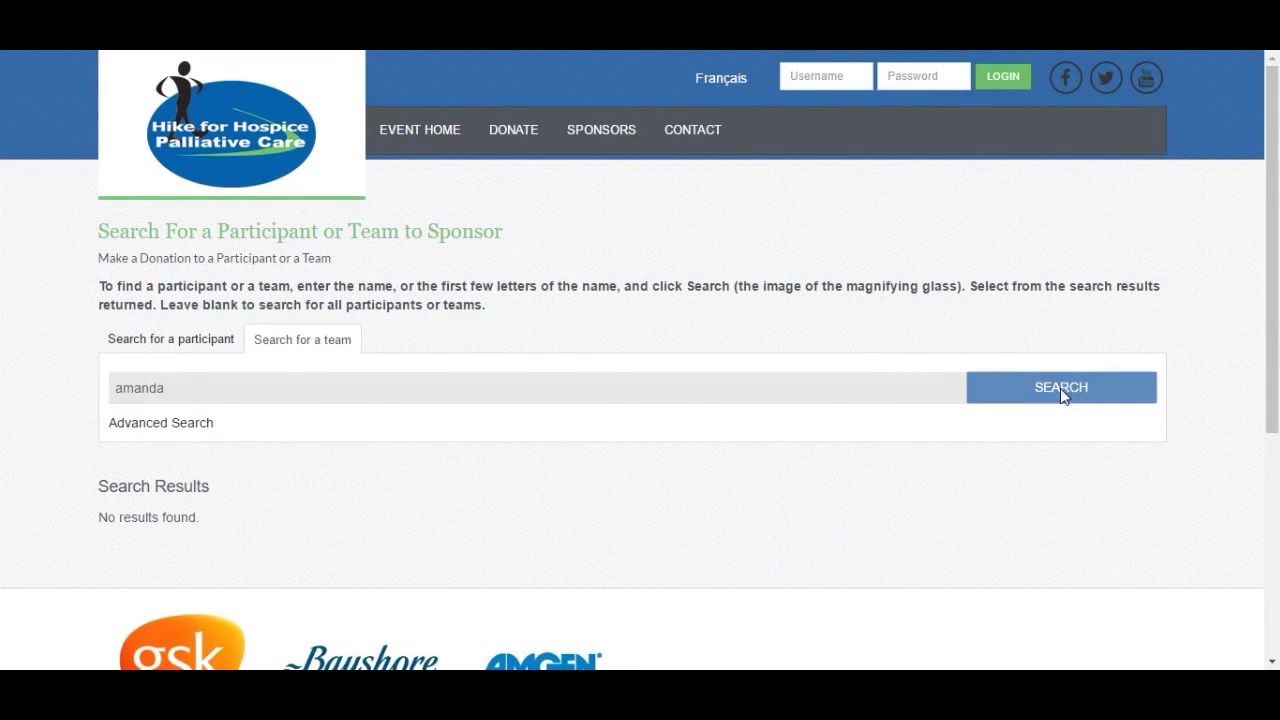
left_click(1061, 390)
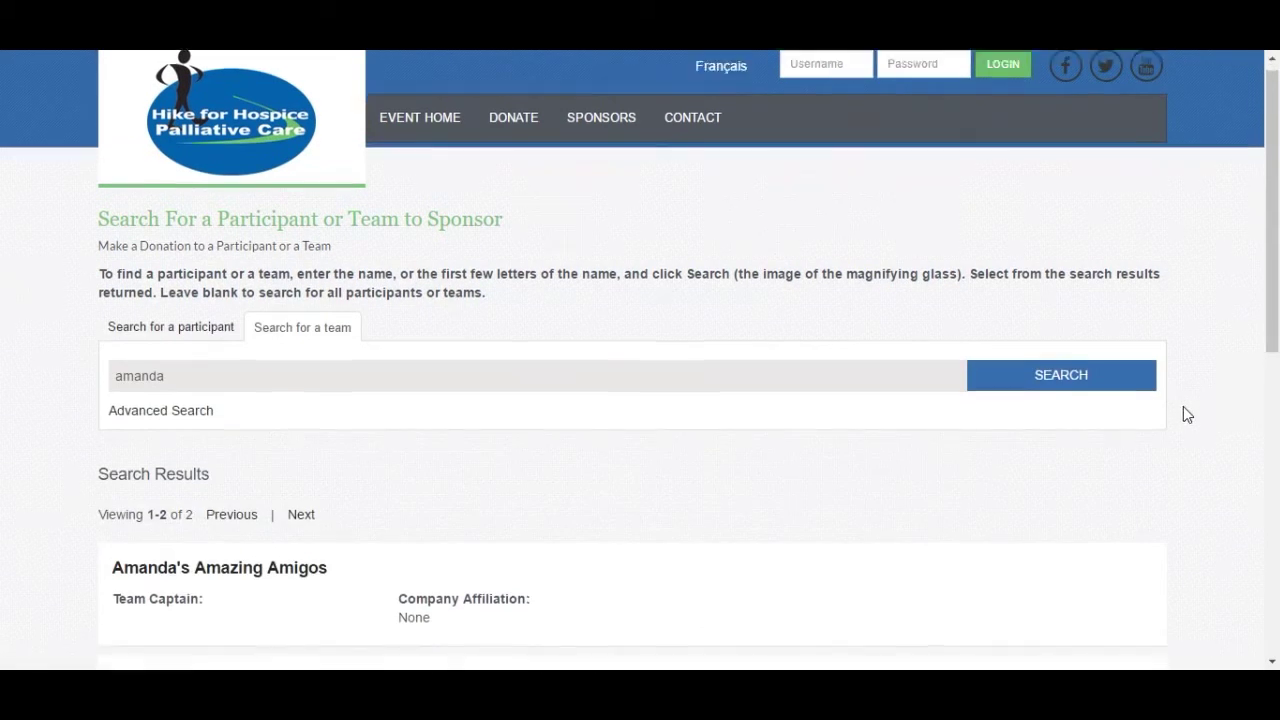
- Open the second team's page and start a donation to it
scroll(1184, 408, "down", 3)
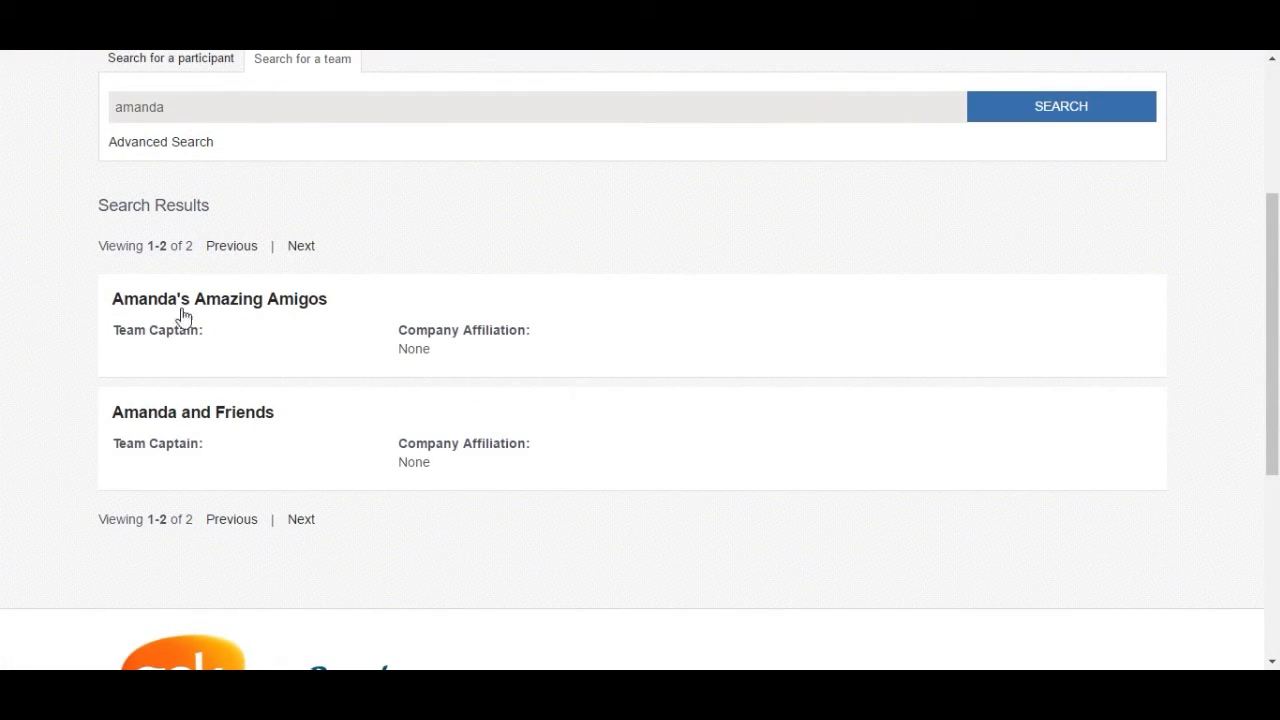
left_click(165, 424)
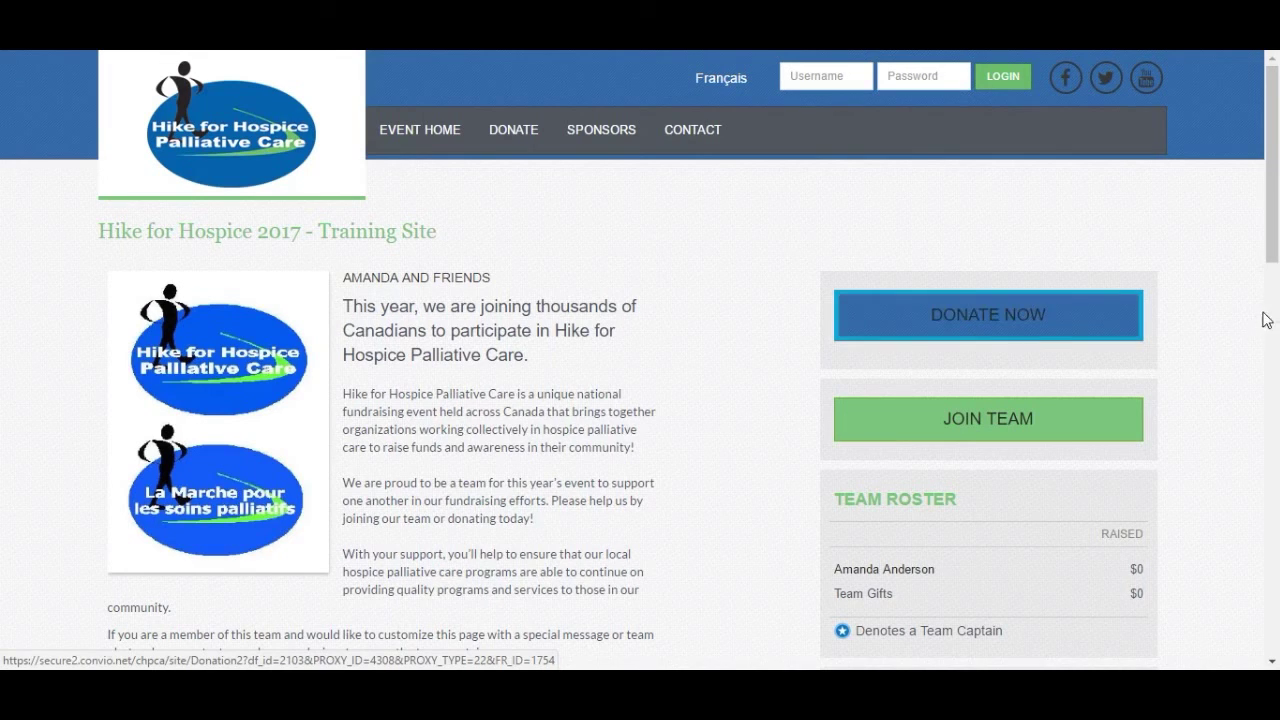
left_click(1019, 333)
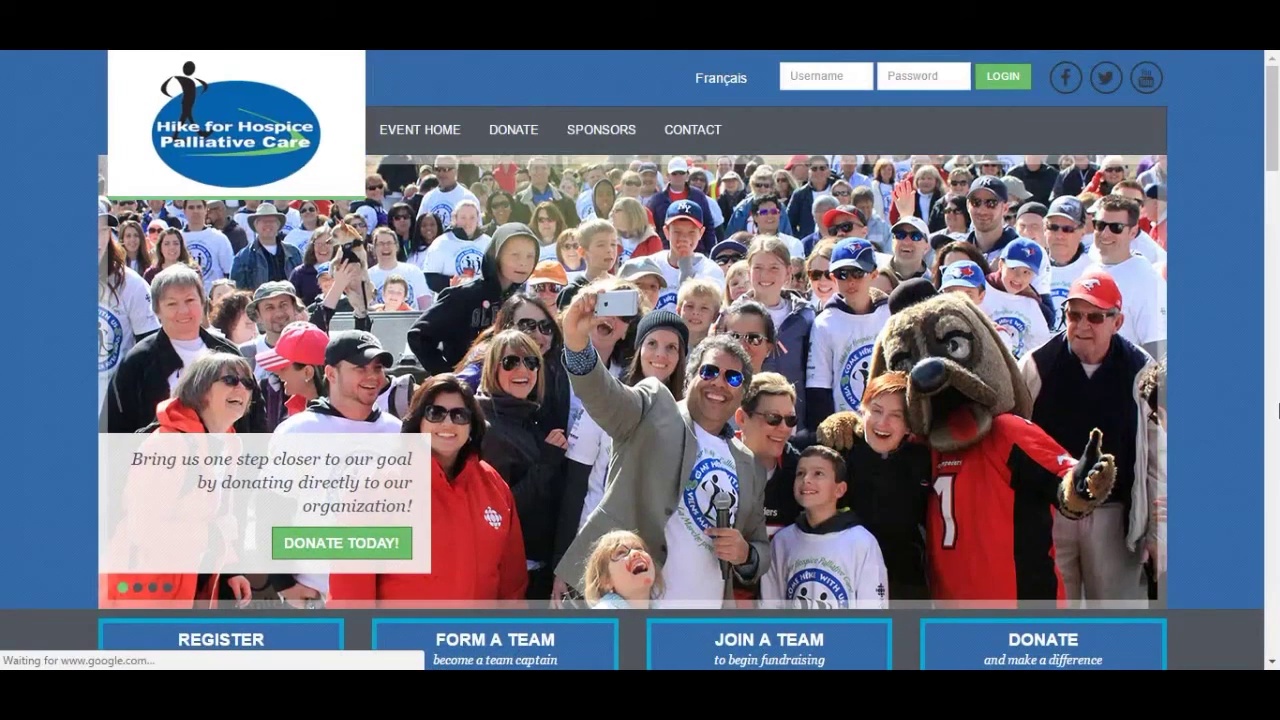
scroll(1278, 415, "down", 3)
scroll(1277, 415, "down", 3)
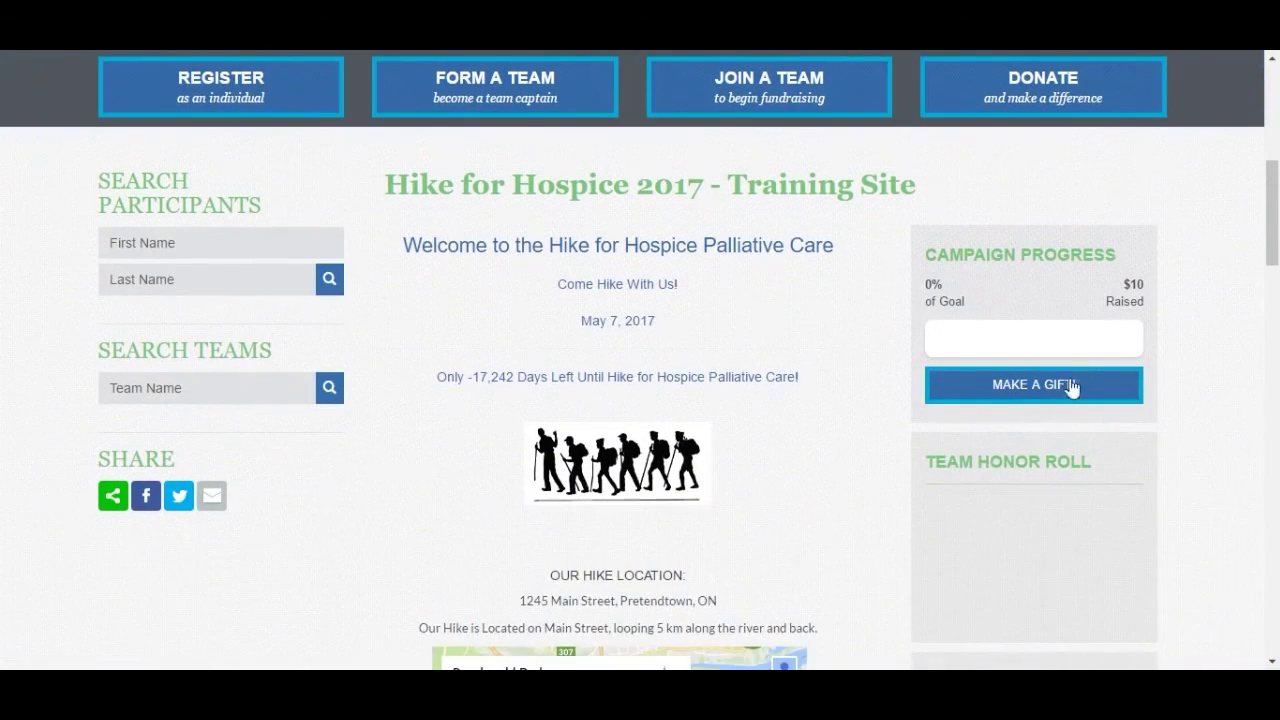
left_click(1057, 384)
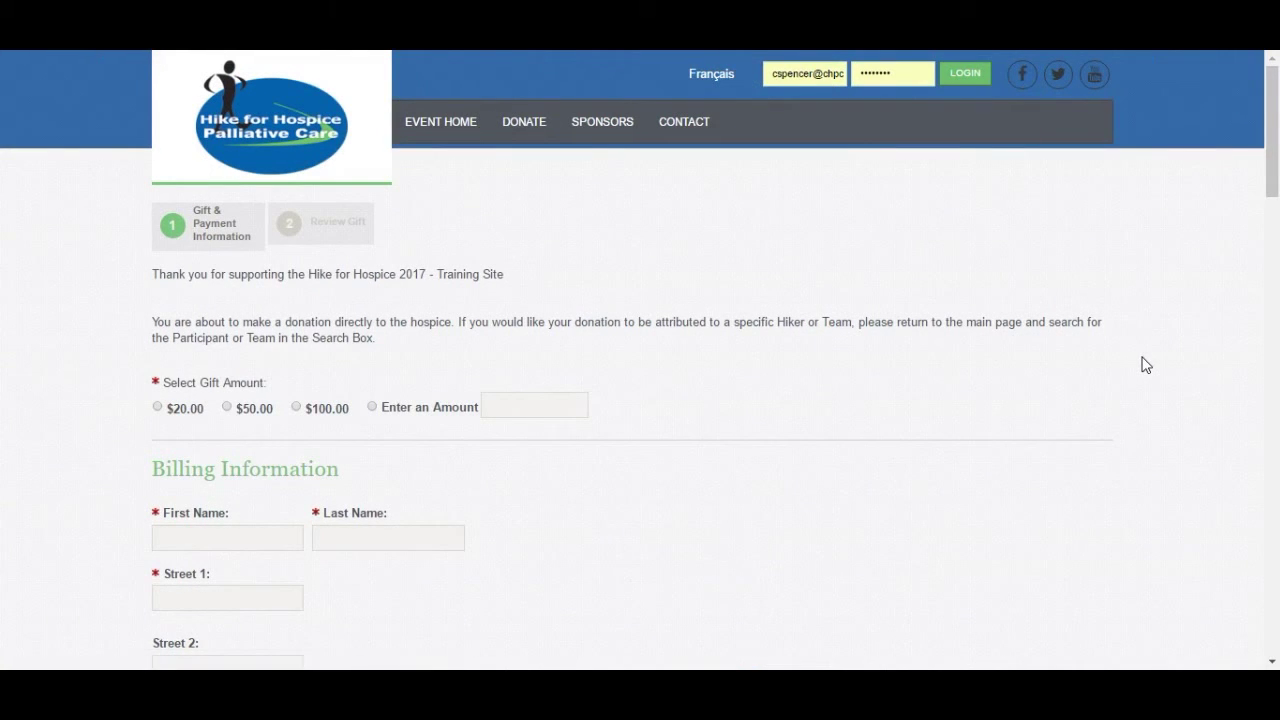
left_click_drag(1273, 162, 1277, 126)
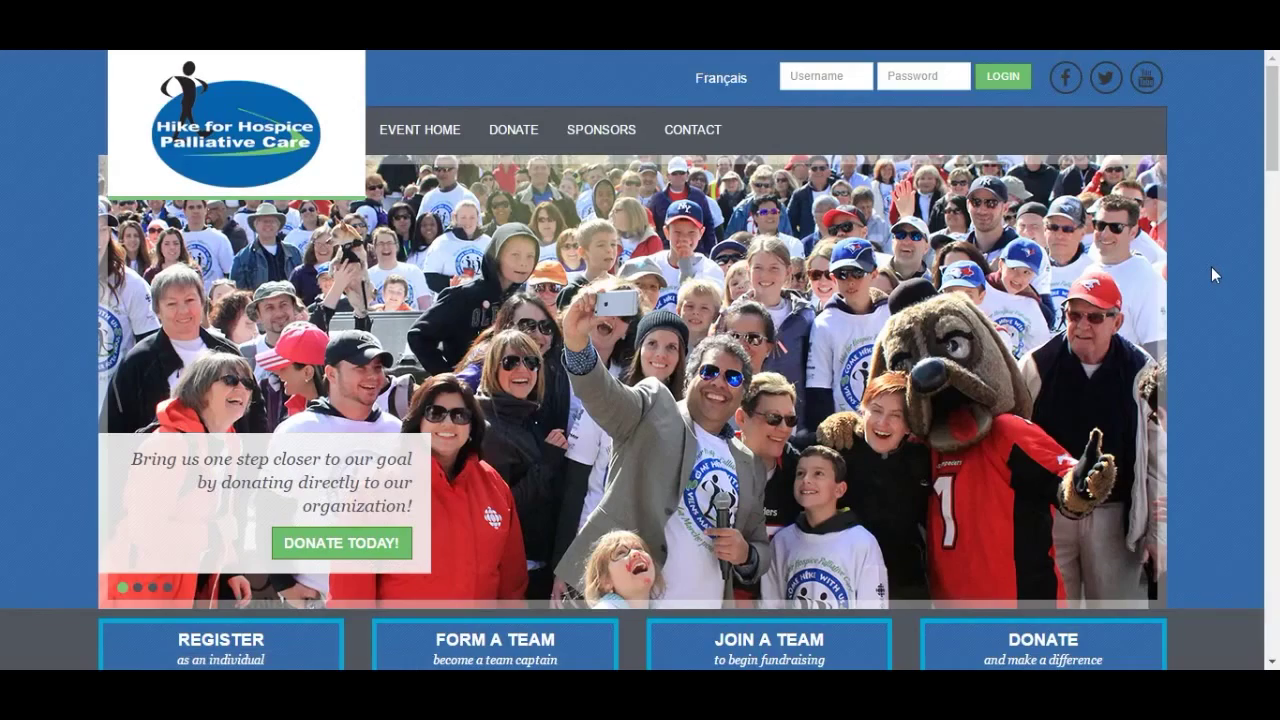
scroll(1211, 266, "down", 2)
scroll(1211, 278, "down", 1)
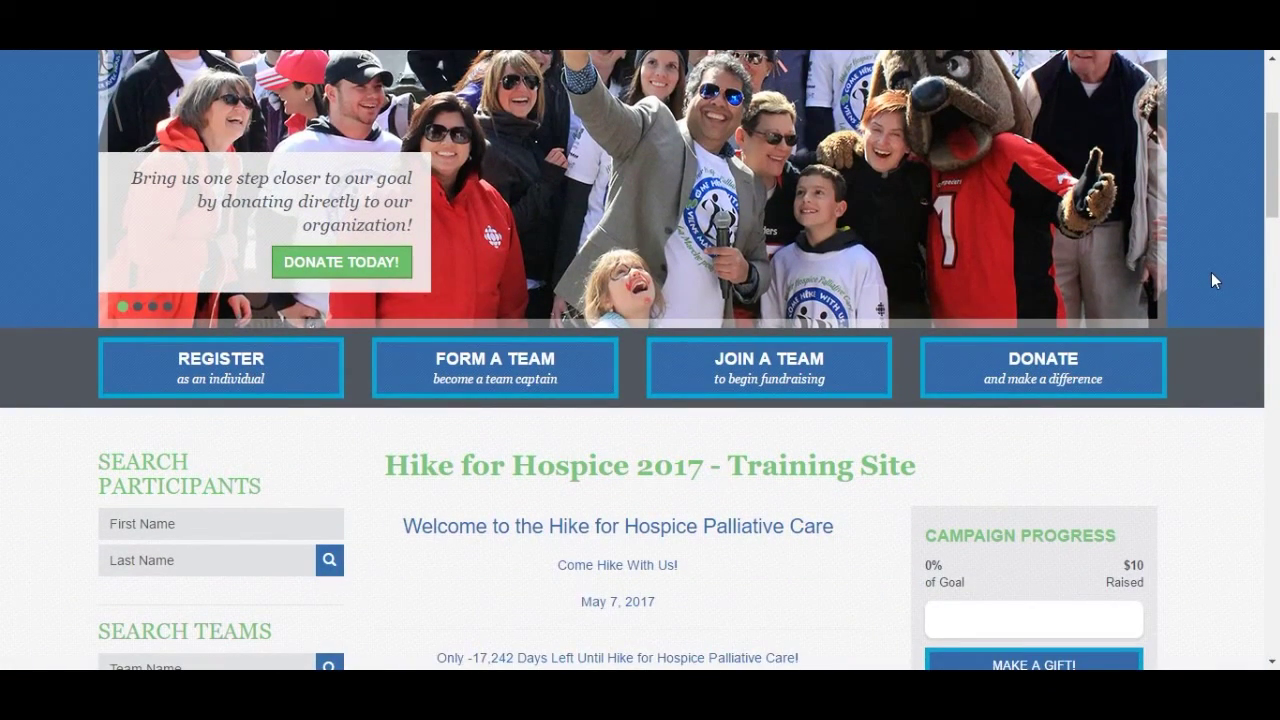
scroll(1213, 272, "down", 2)
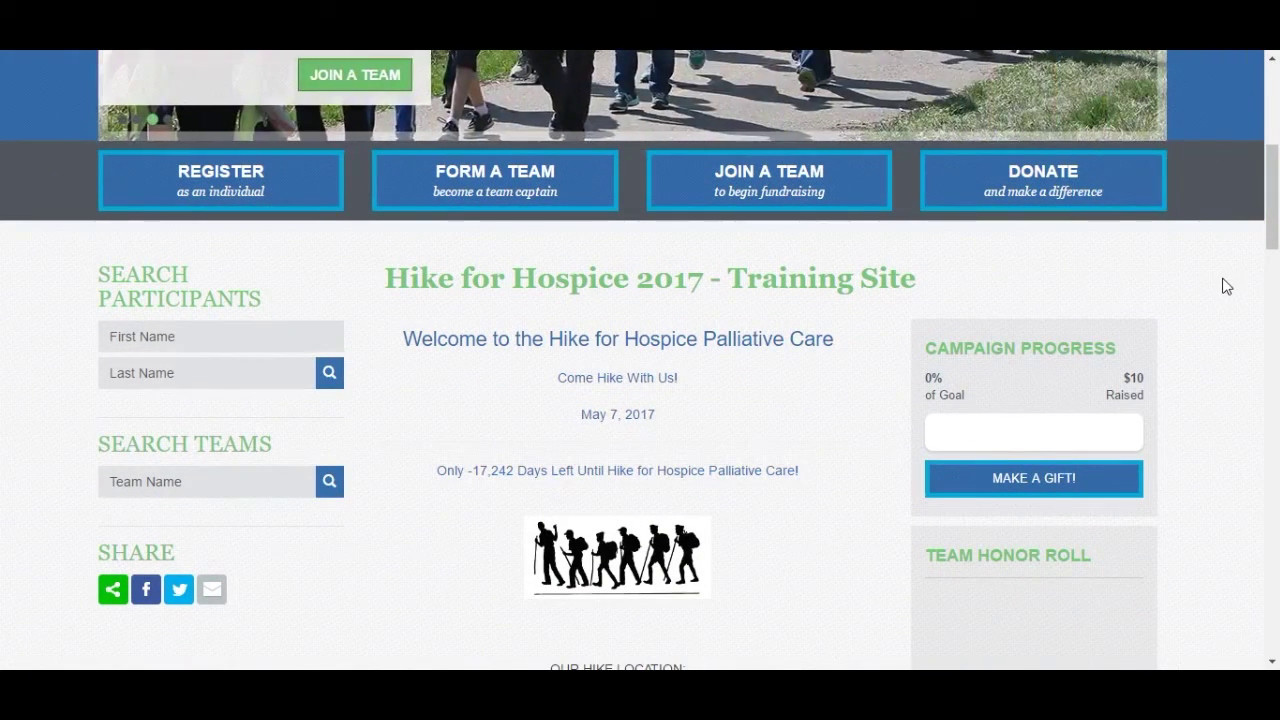
scroll(1227, 304, "up", 5)
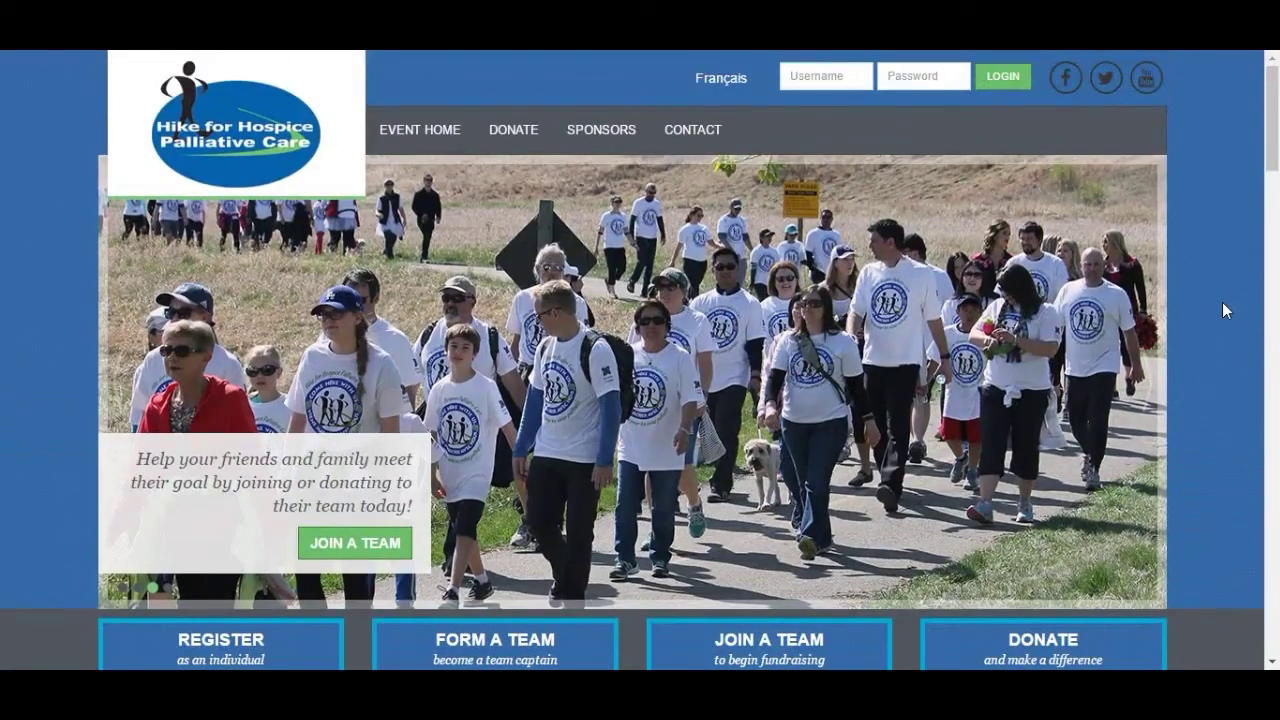